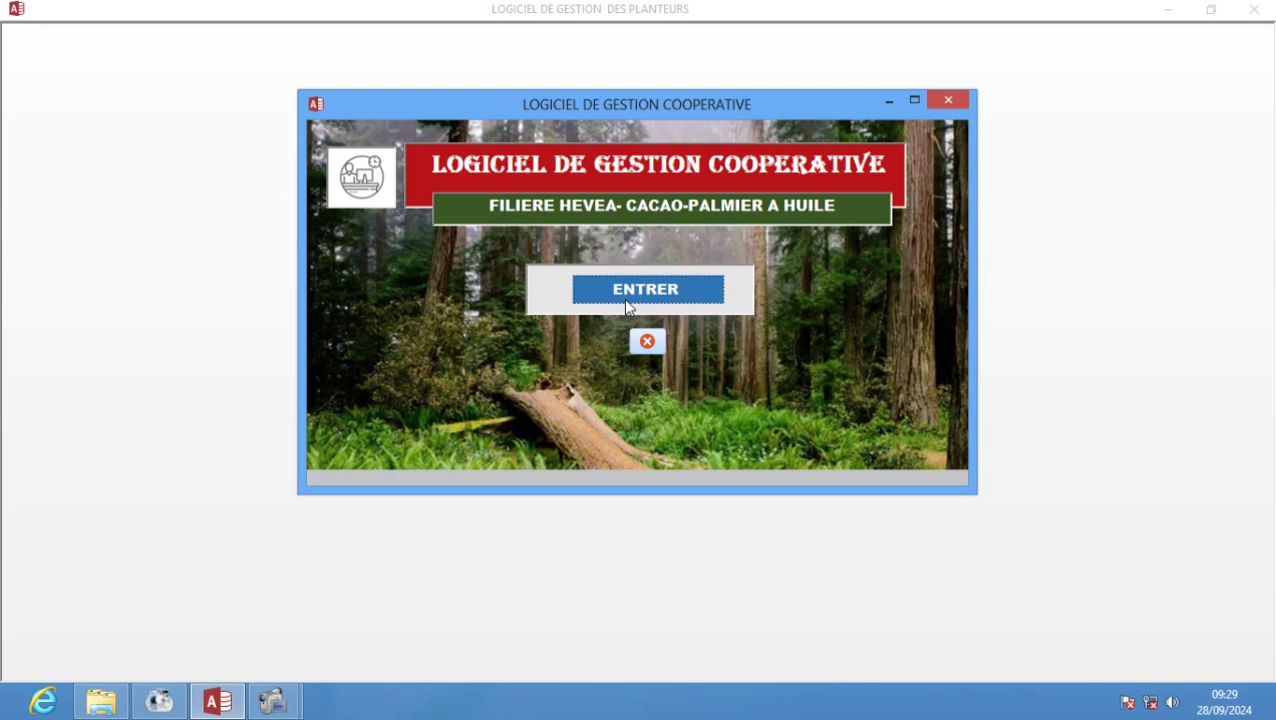
- Enter the cooperative app and log in as user ADMIN with the account password
click(630, 298)
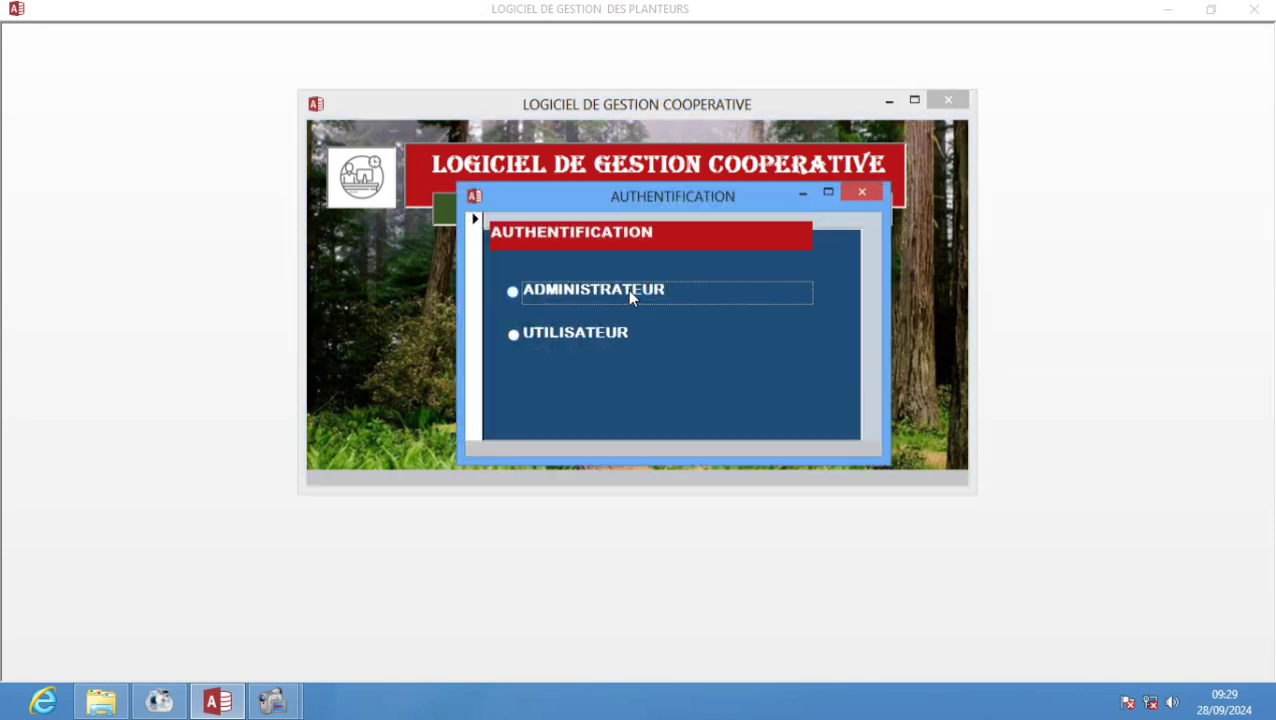
drag(632, 206, 590, 174)
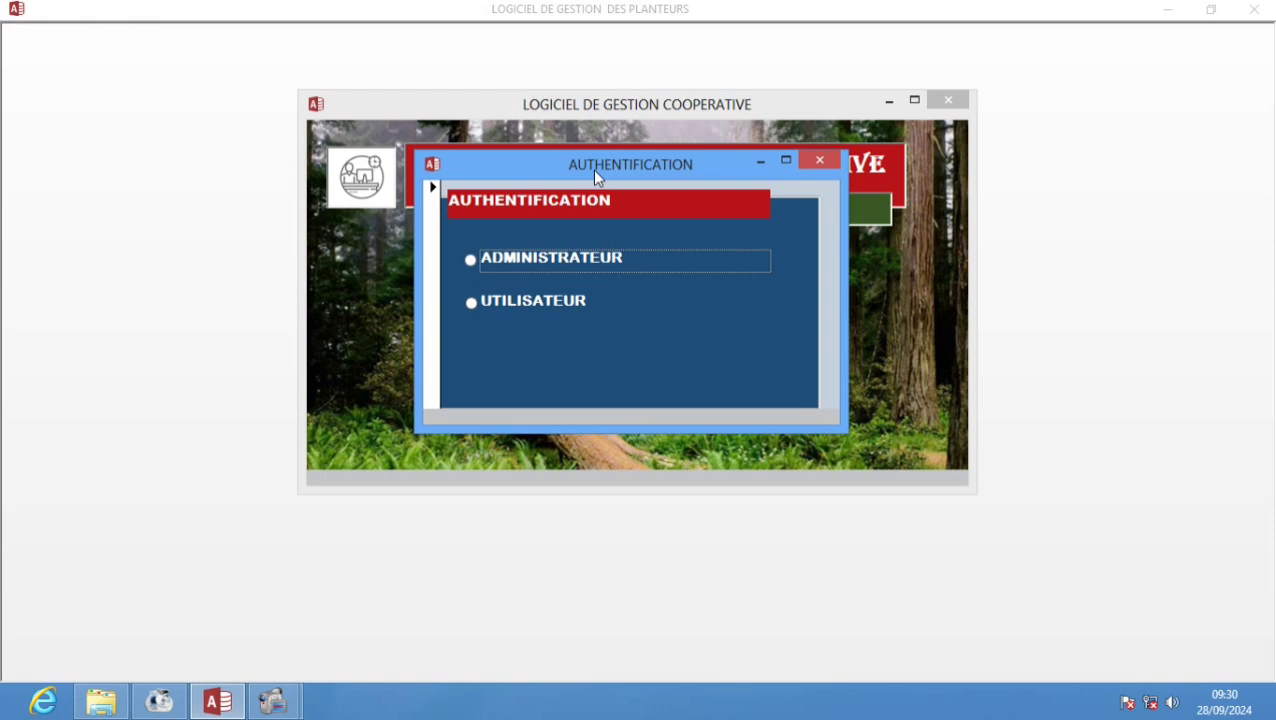
click(540, 308)
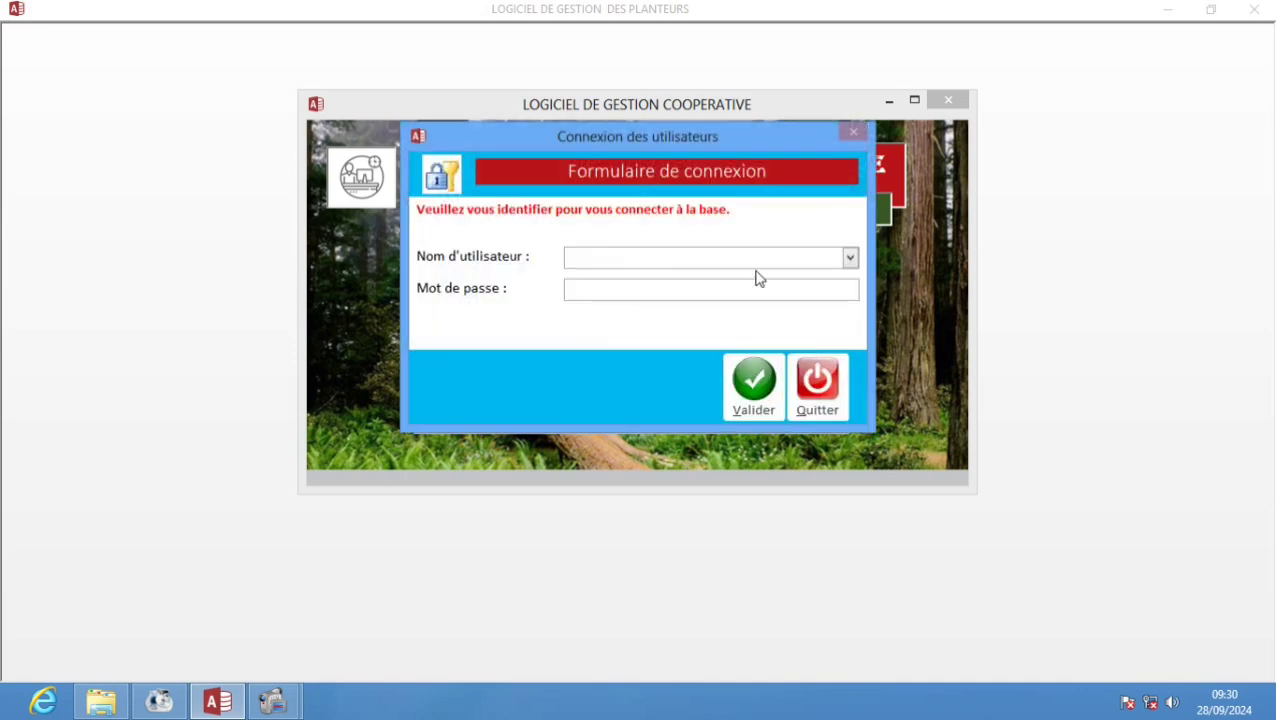
click(849, 257)
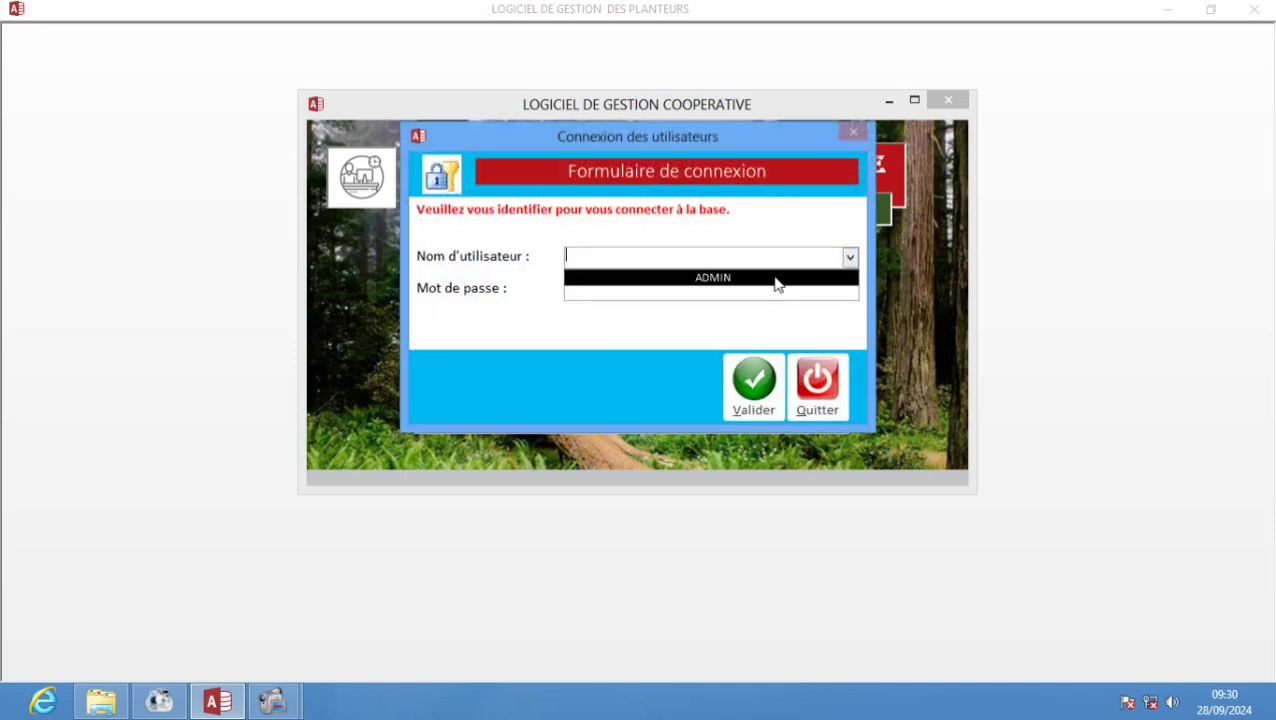
click(741, 280)
click(723, 285)
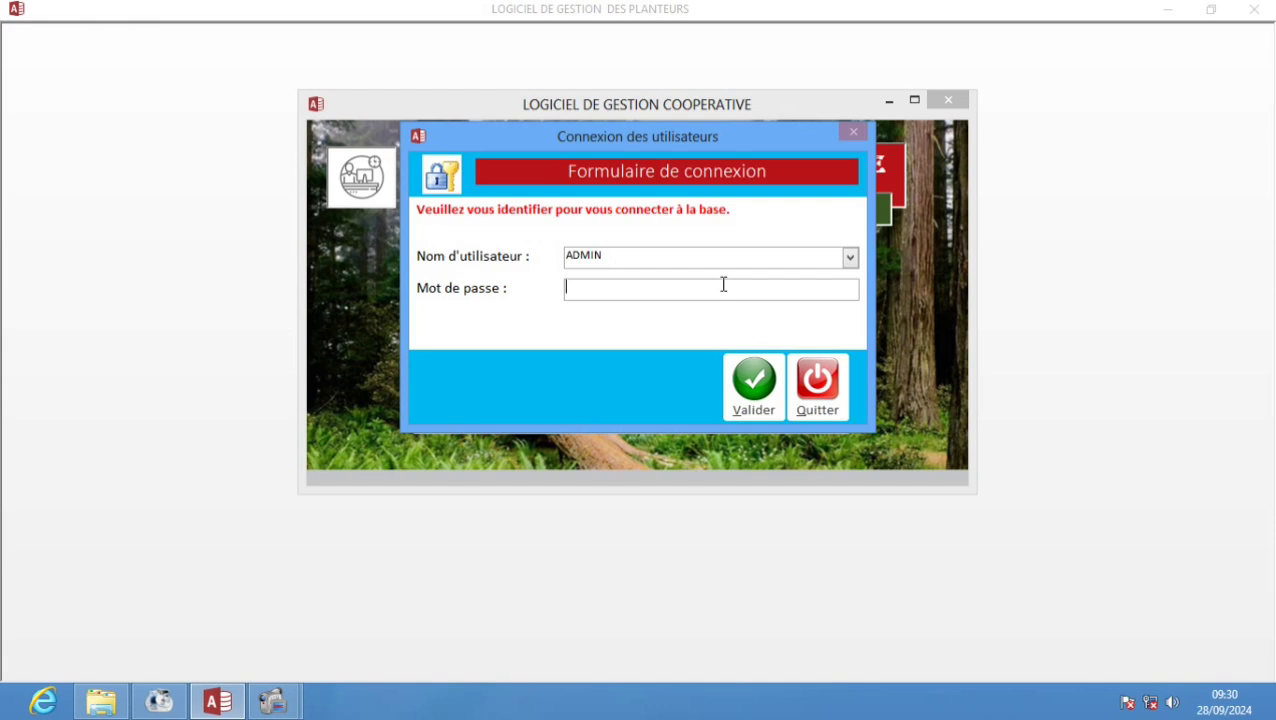
text(*****)
- Submit the ADMIN login, then open the Localité form from DONNEES_LOCALITE and close it
click(755, 392)
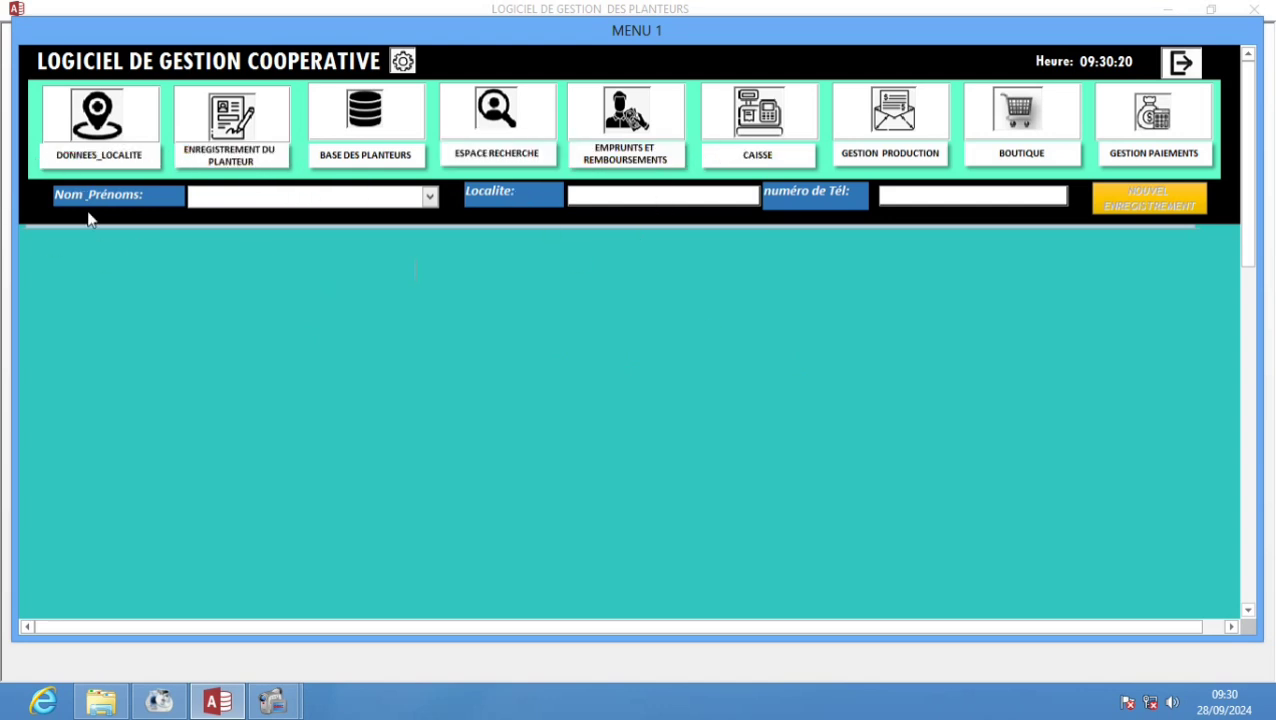
click(120, 162)
drag(203, 278, 154, 265)
click(188, 244)
click(136, 170)
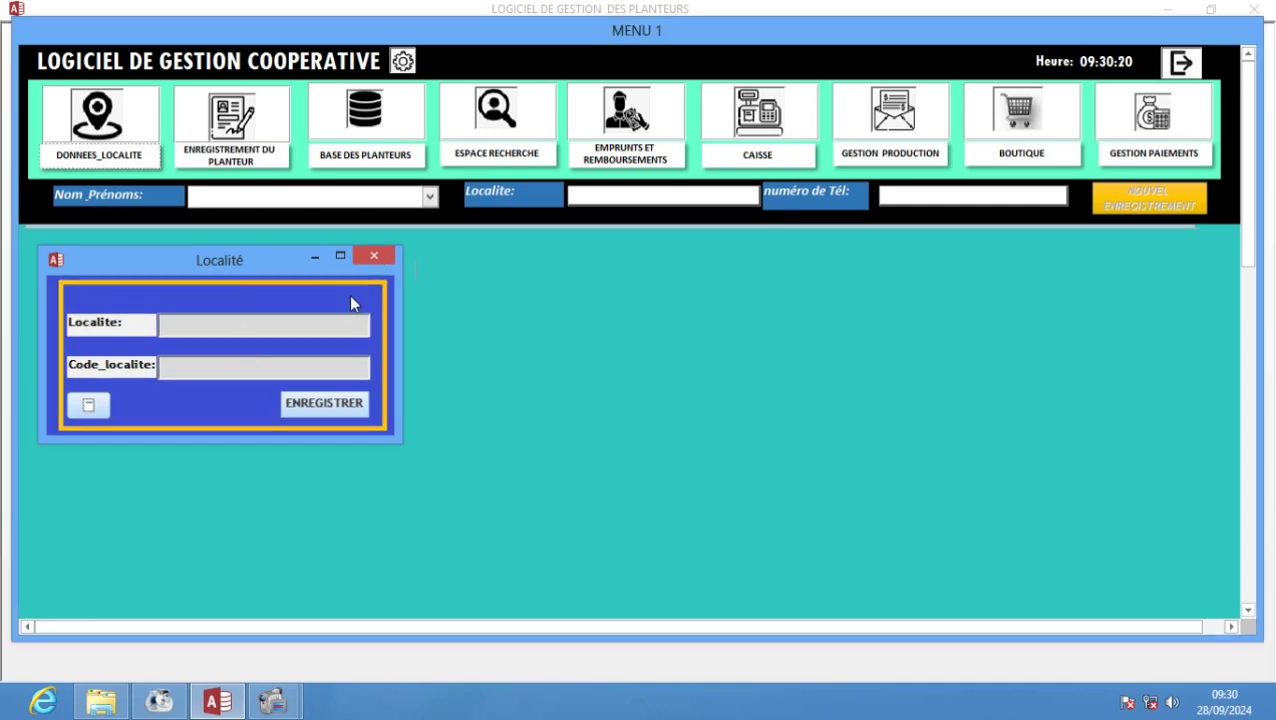
click(374, 256)
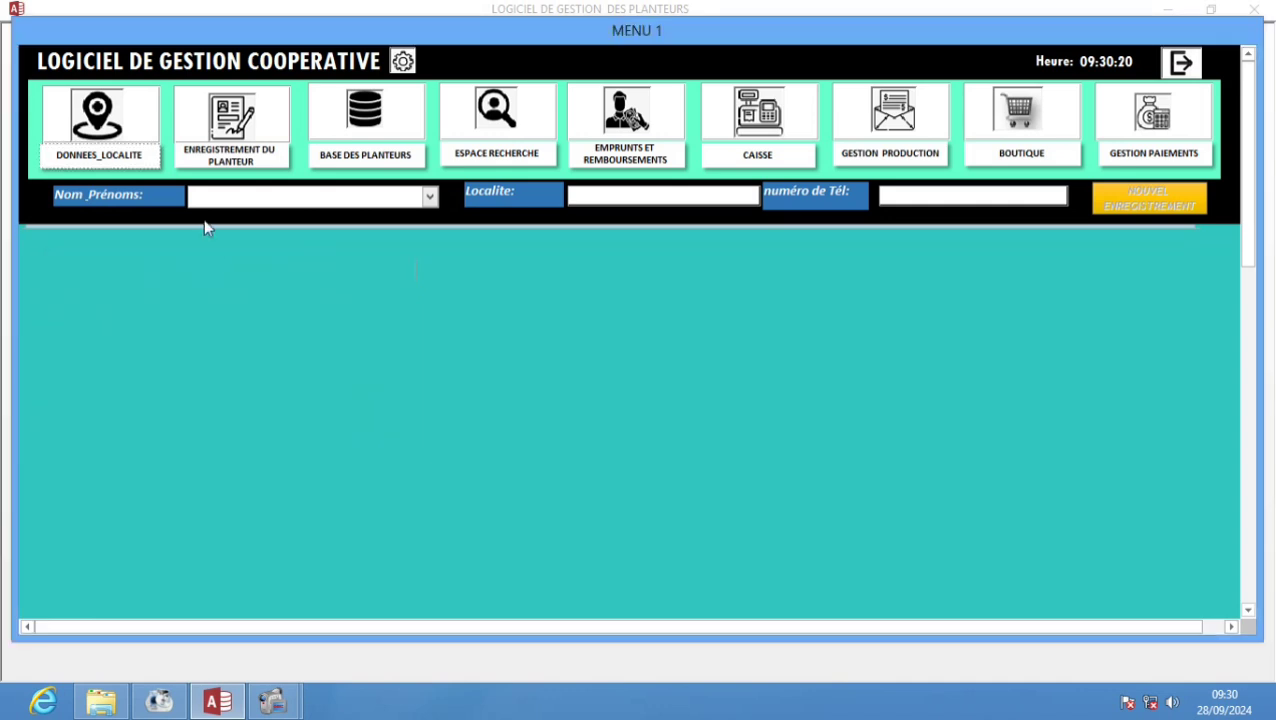
click(232, 157)
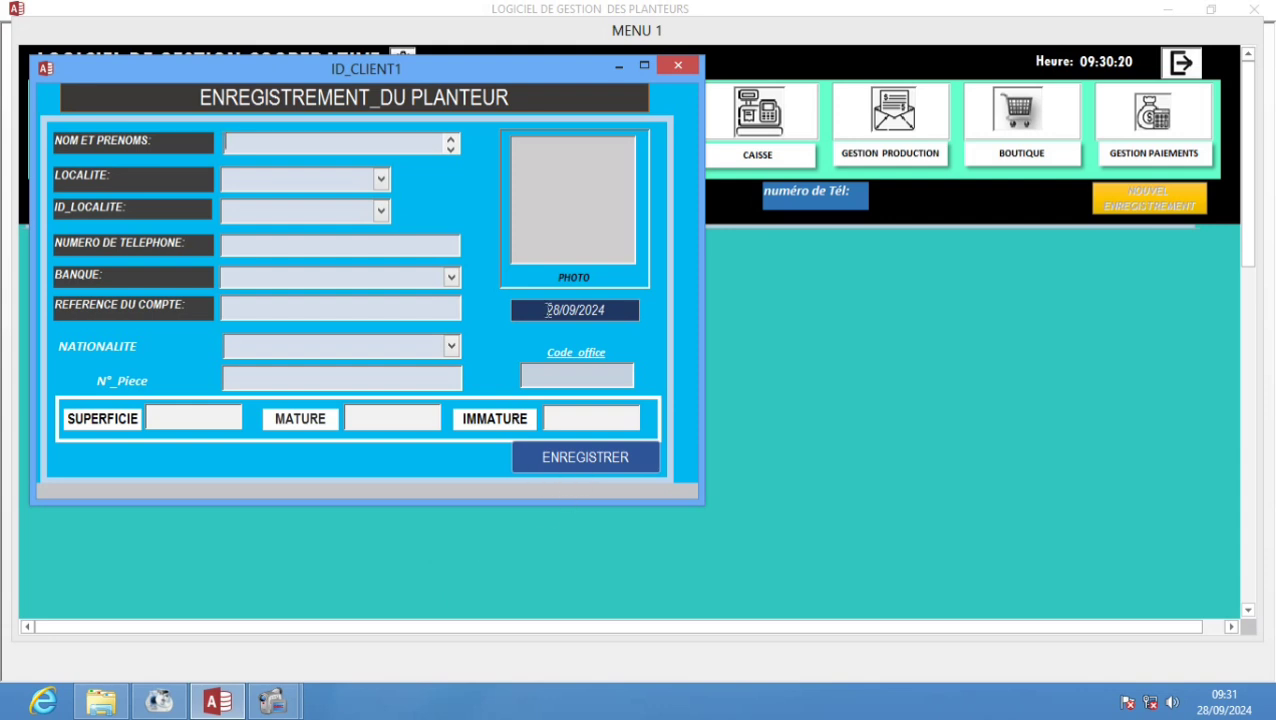
click(674, 66)
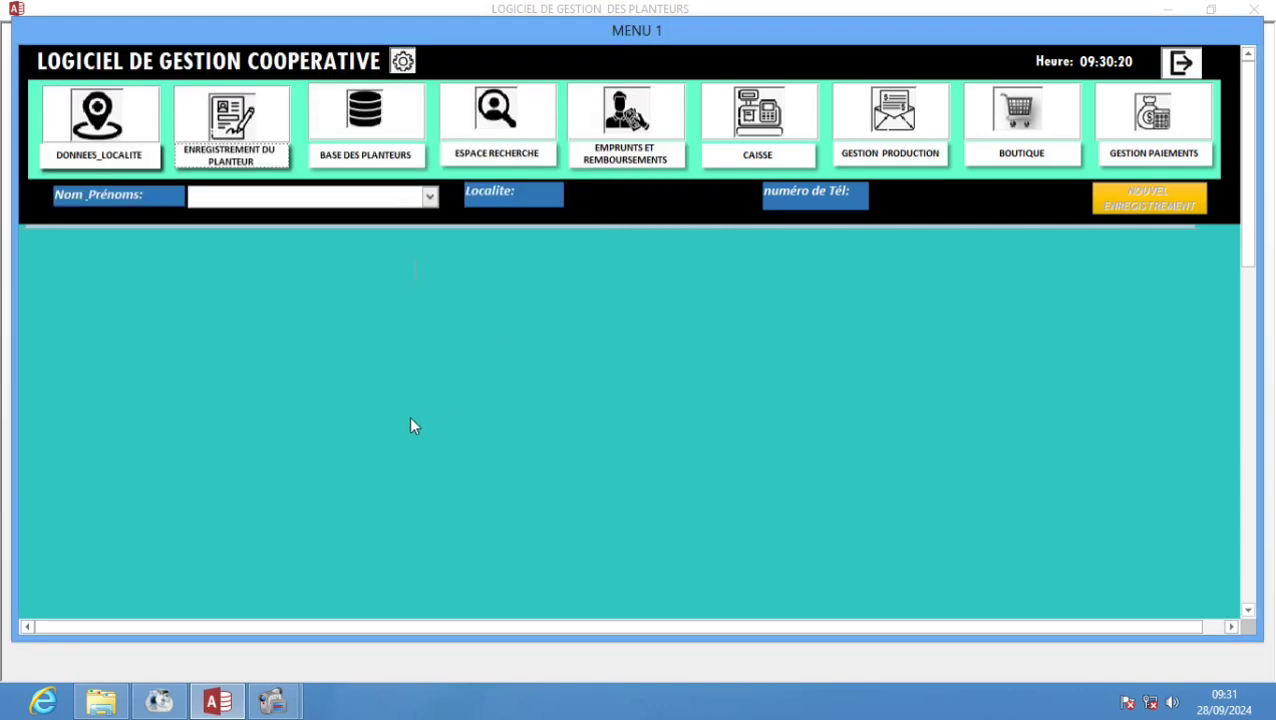
click(363, 160)
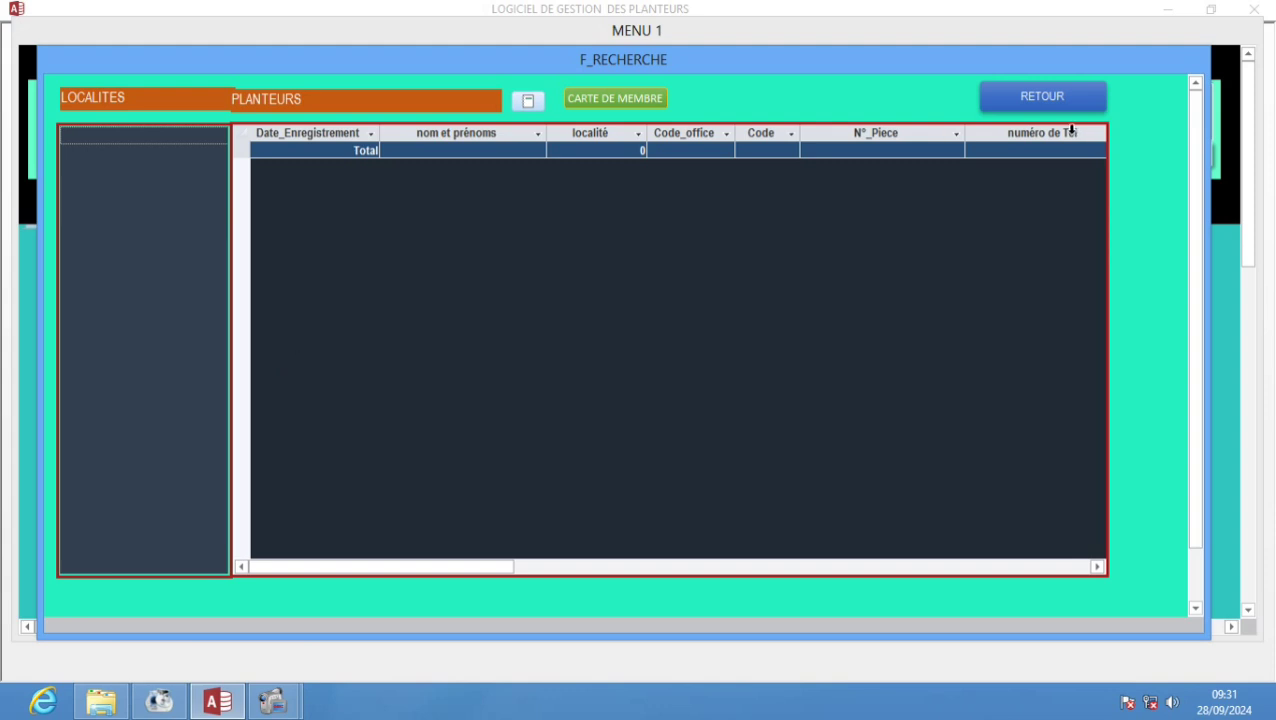
click(1050, 100)
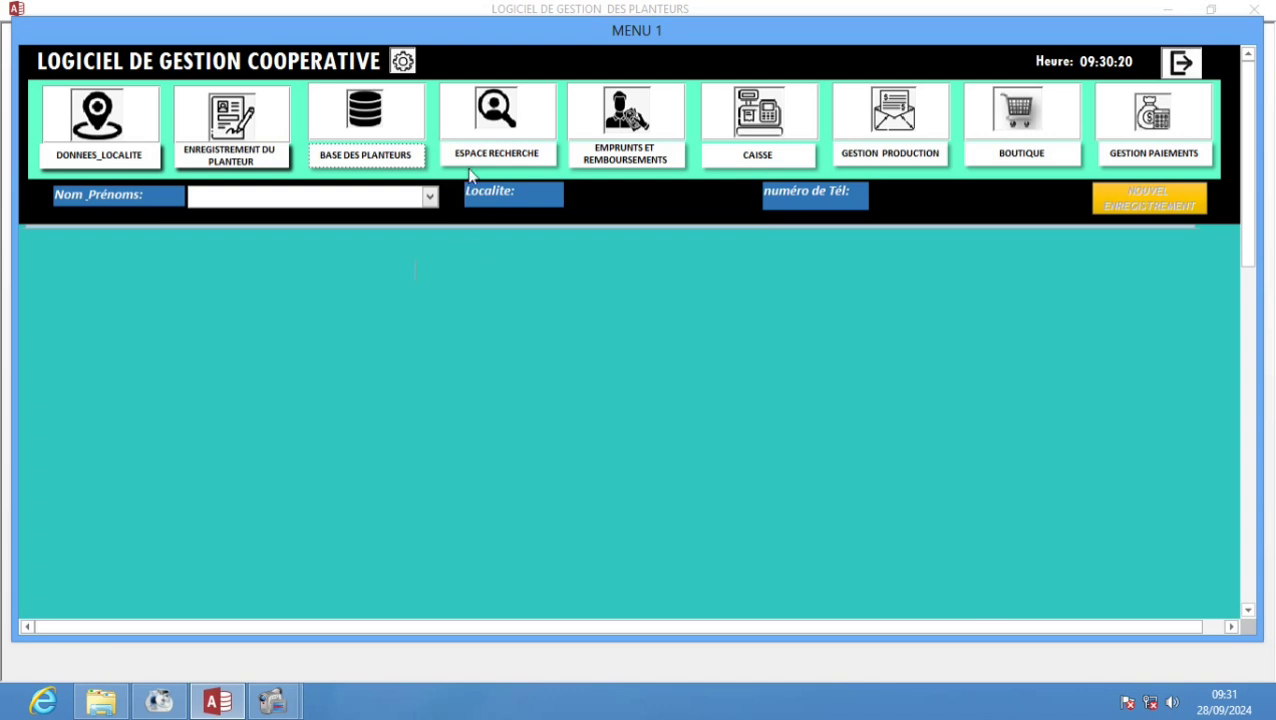
click(496, 155)
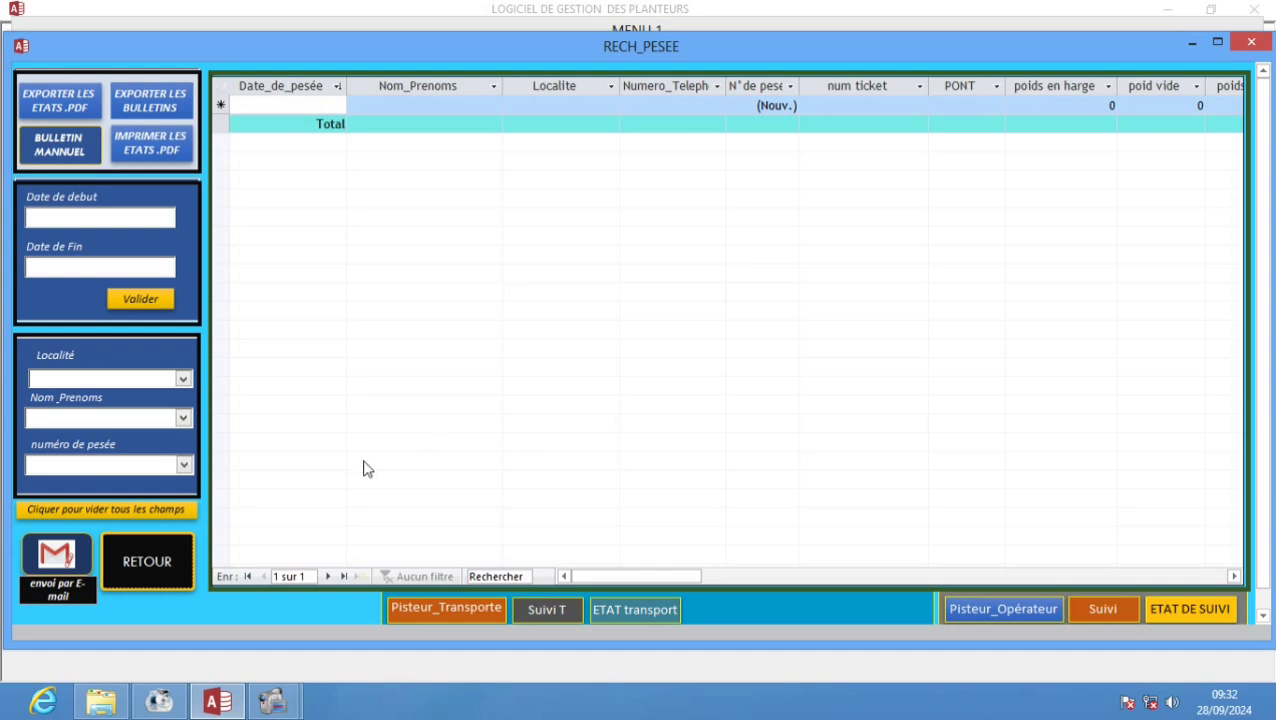
click(140, 575)
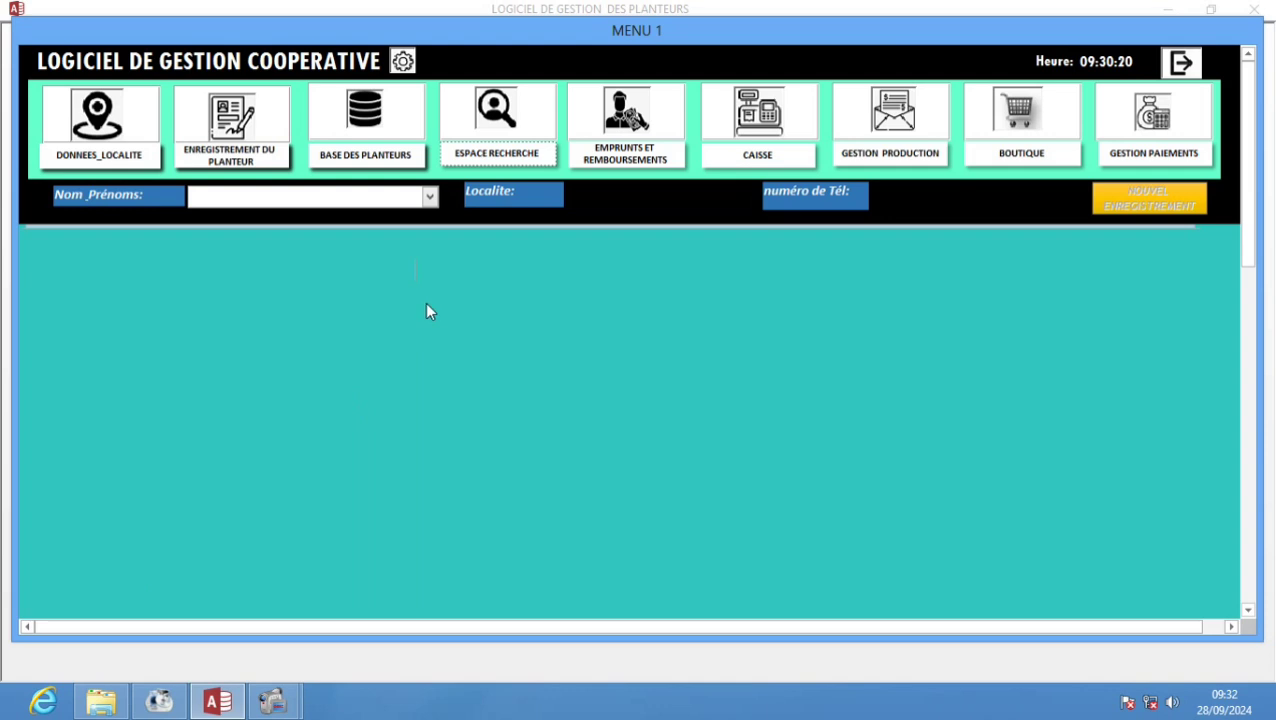
click(633, 162)
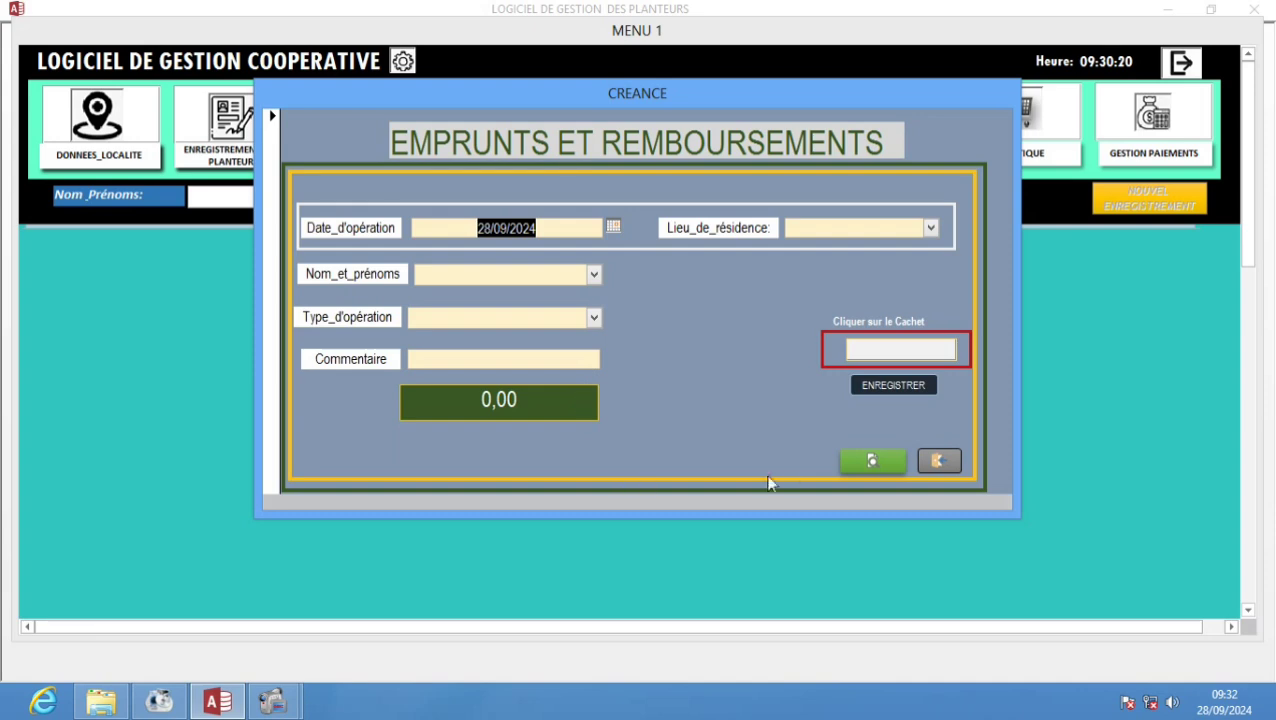
click(886, 464)
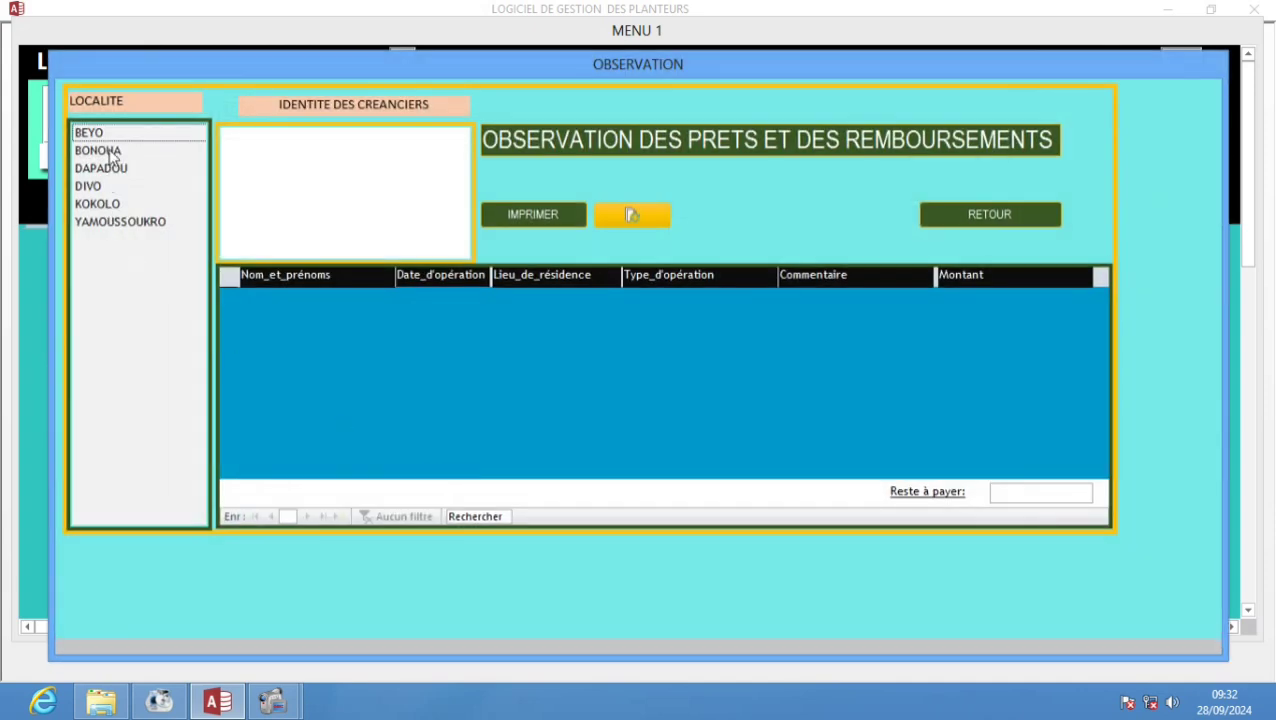
click(117, 133)
click(106, 150)
click(100, 186)
click(102, 222)
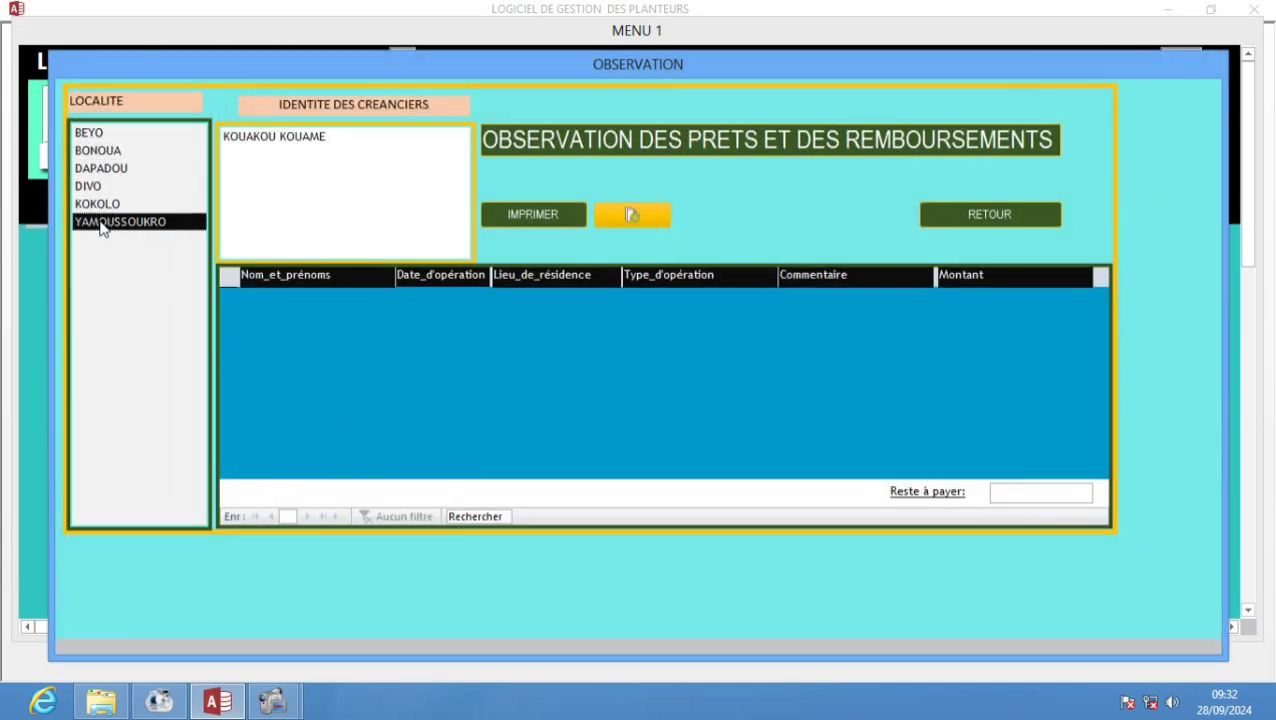
click(100, 204)
click(240, 138)
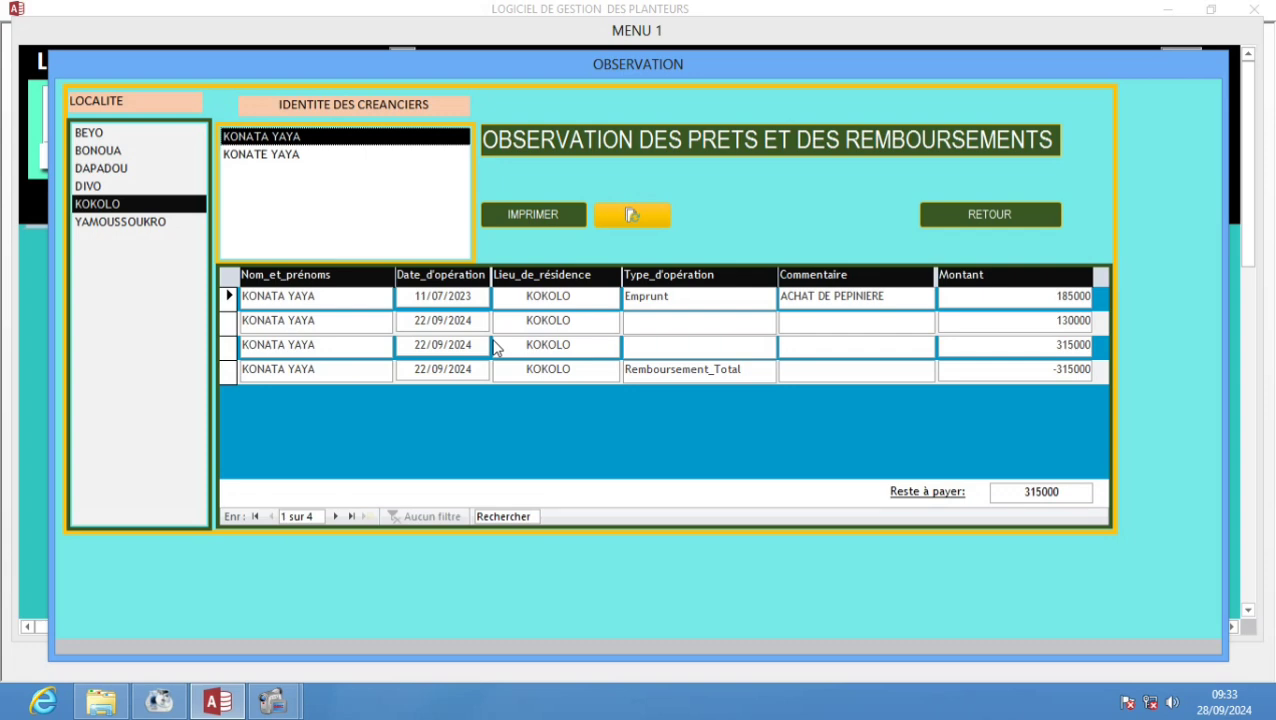
click(946, 222)
click(941, 461)
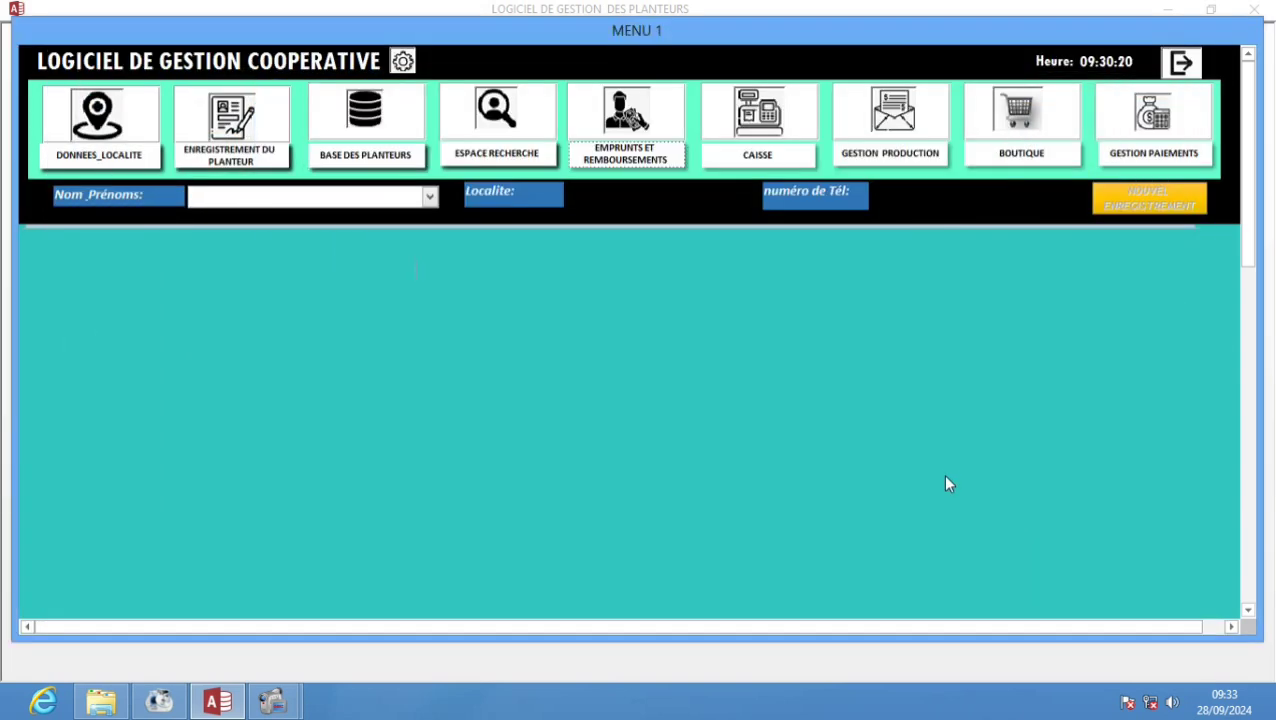
- Open and close the CAISSE form, then bring up the GESTION PRODUCTION weighing options
click(740, 160)
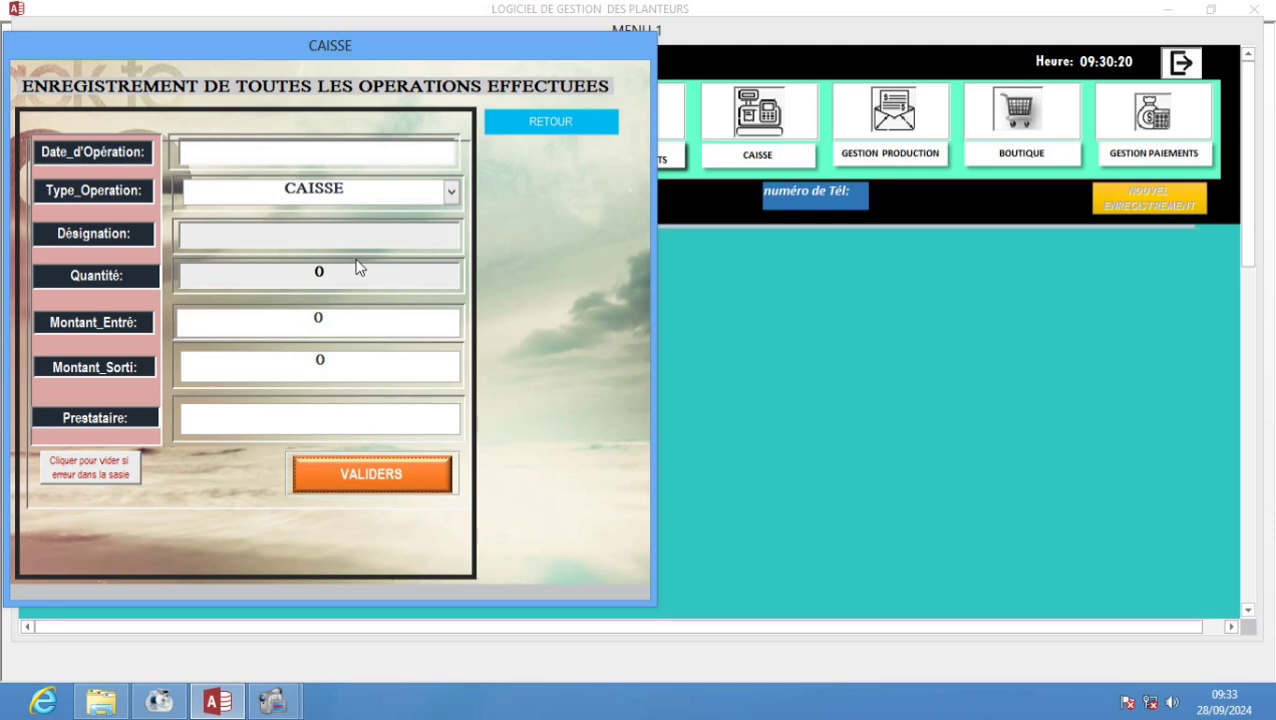
click(541, 129)
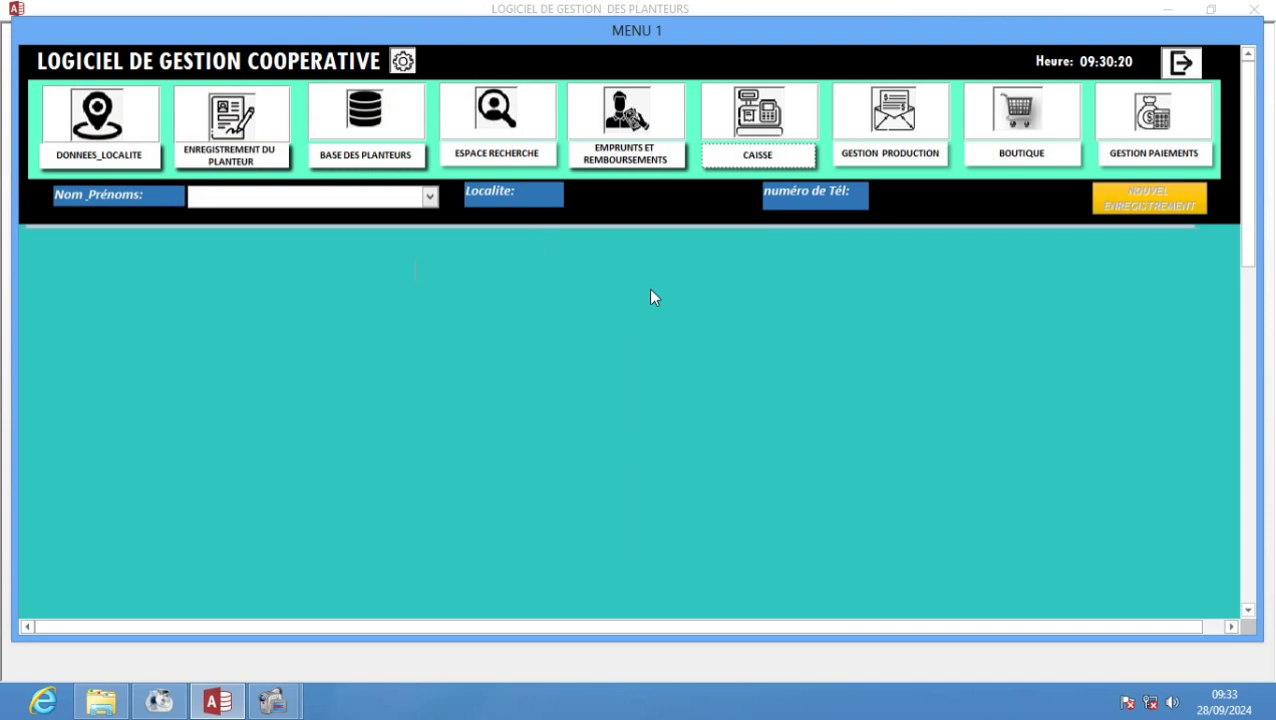
click(913, 167)
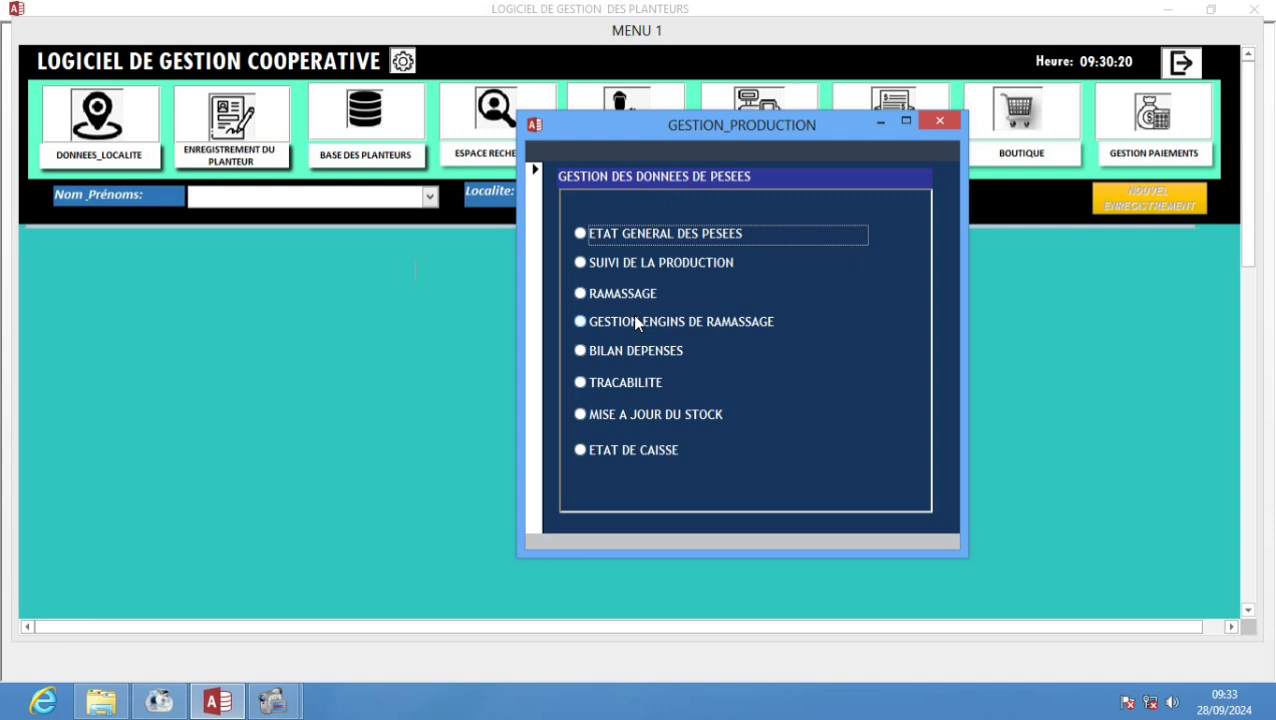
- Preview the ETAT GENERAL DES PESEES weighing report zoomed in, then close it
click(606, 237)
click(735, 284)
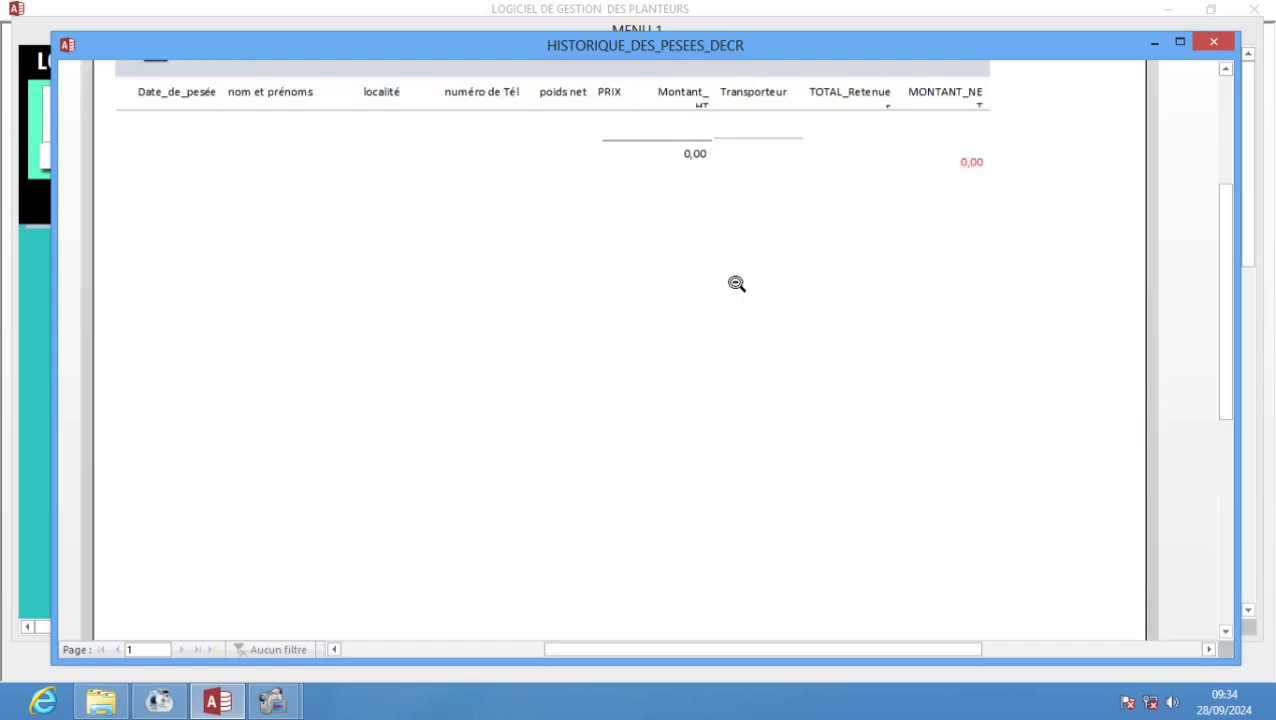
scroll(735, 284, up, 5)
scroll(700, 288, down, 3)
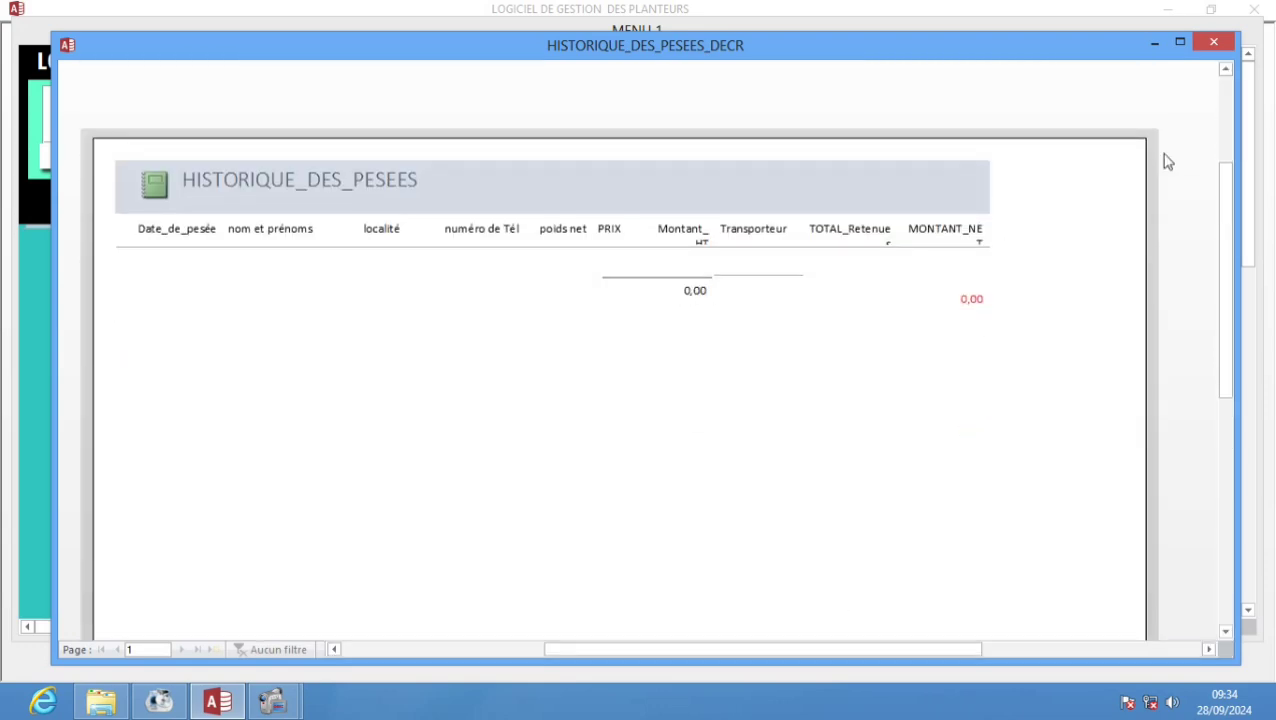
click(1212, 43)
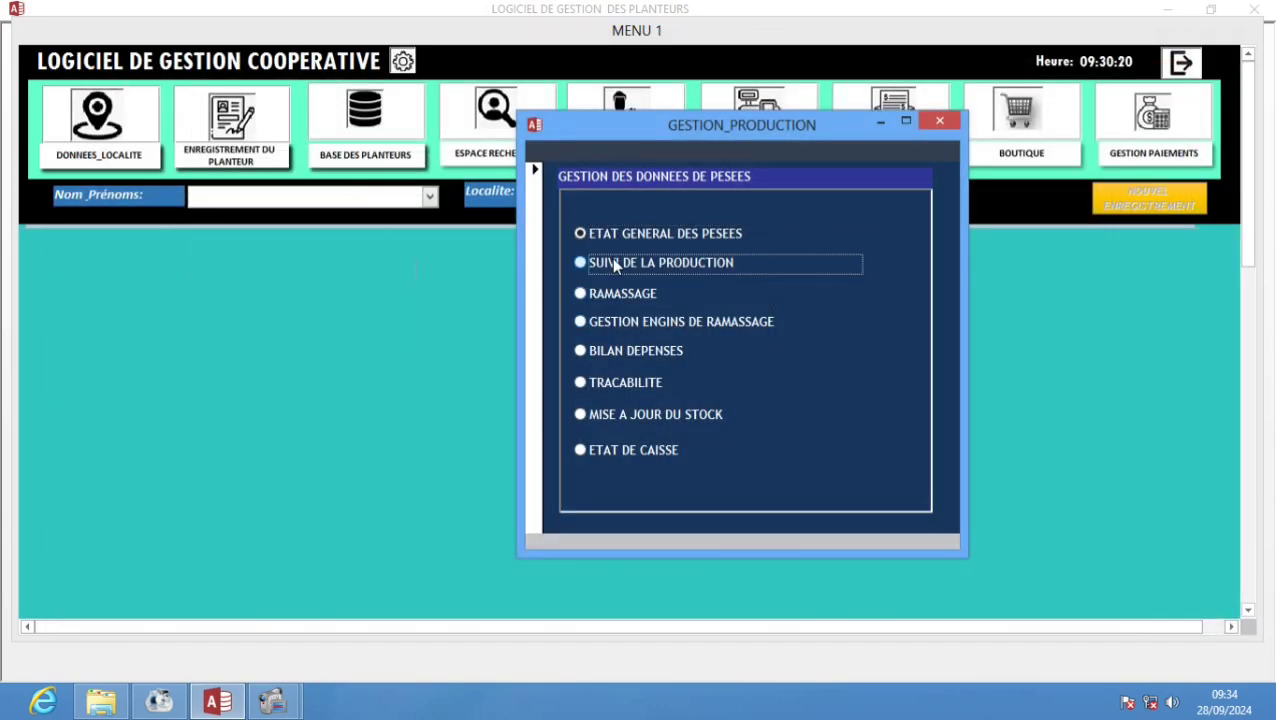
- Look at the Suivi des Collectes form, then close it and the GESTION_PRODUCTION window
click(613, 262)
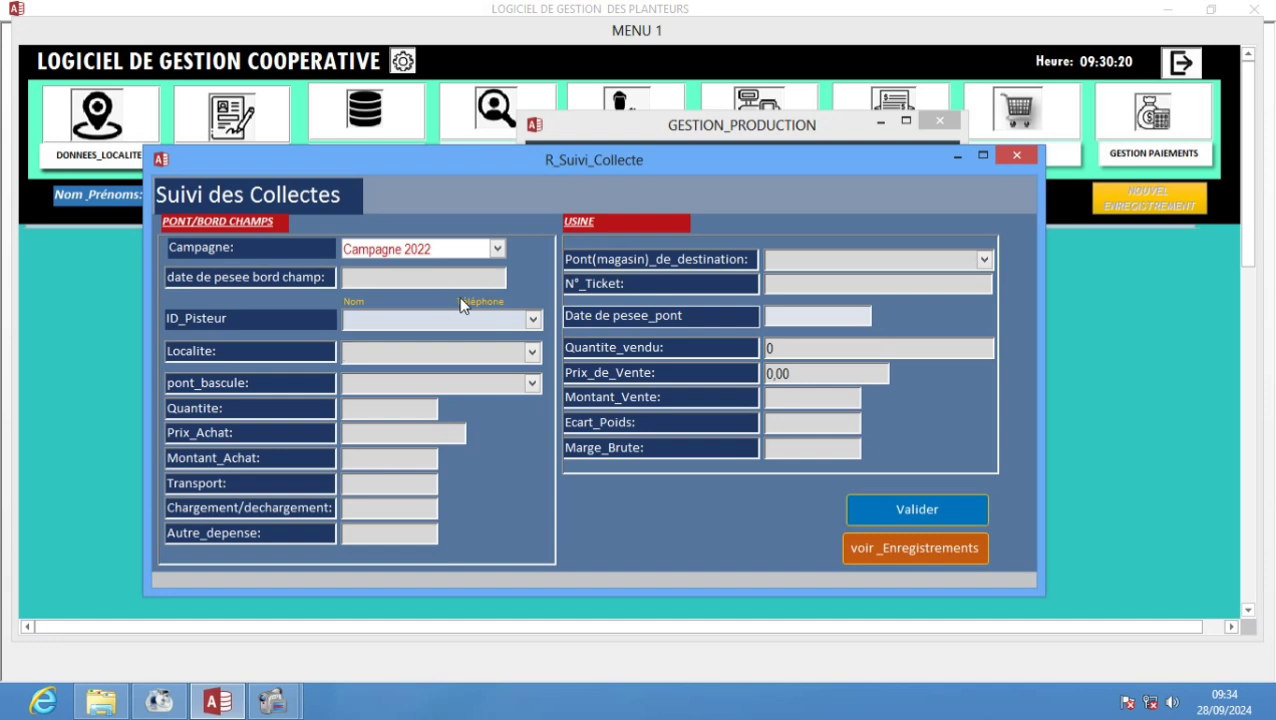
key(Tab)
click(1015, 156)
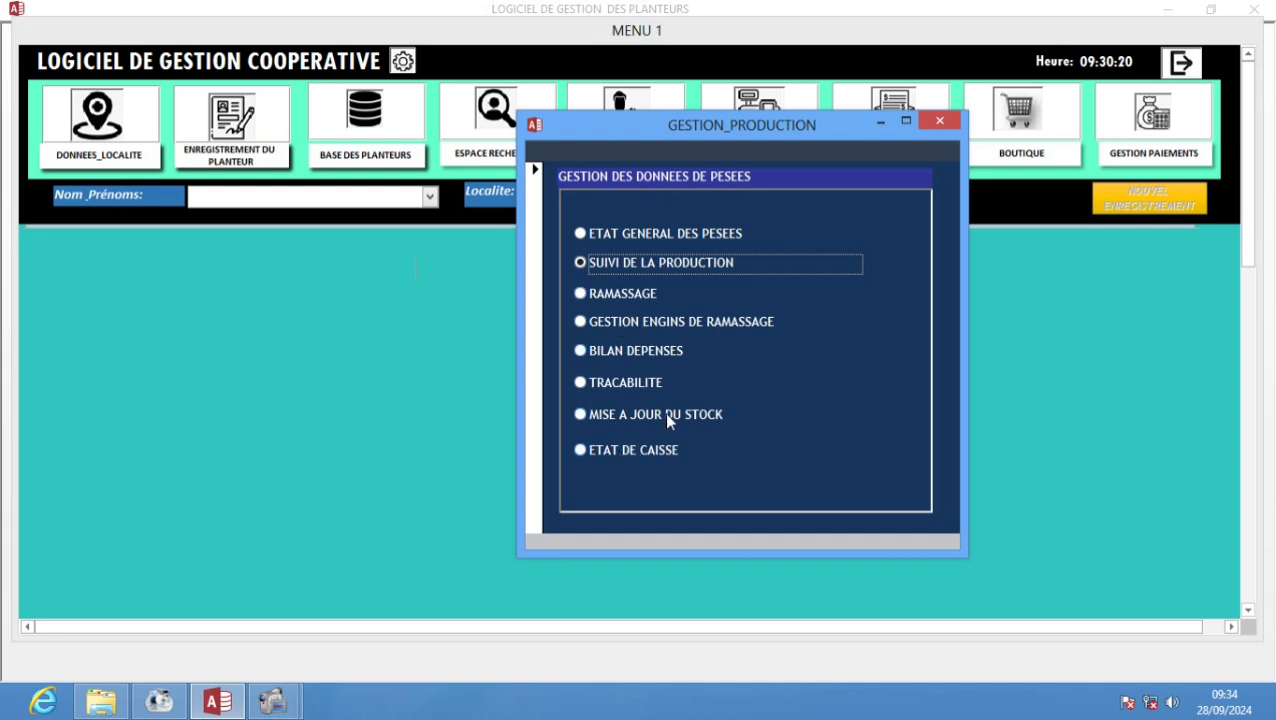
click(944, 124)
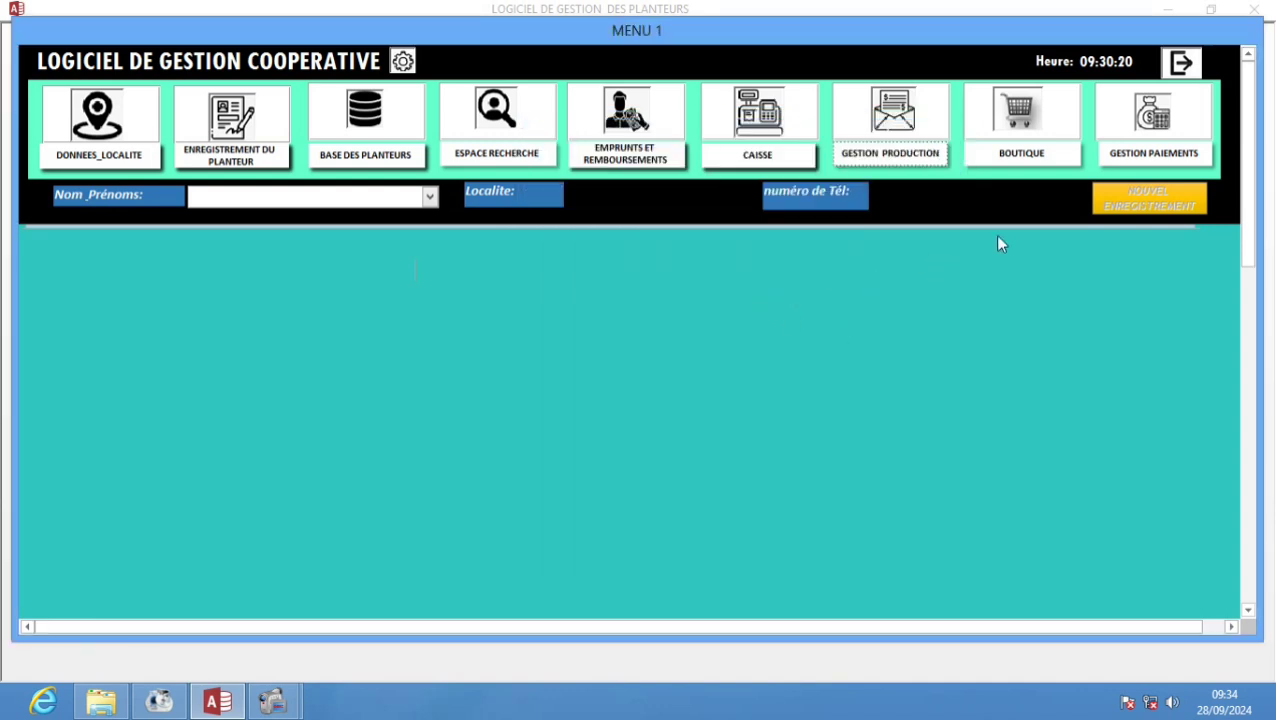
click(1023, 156)
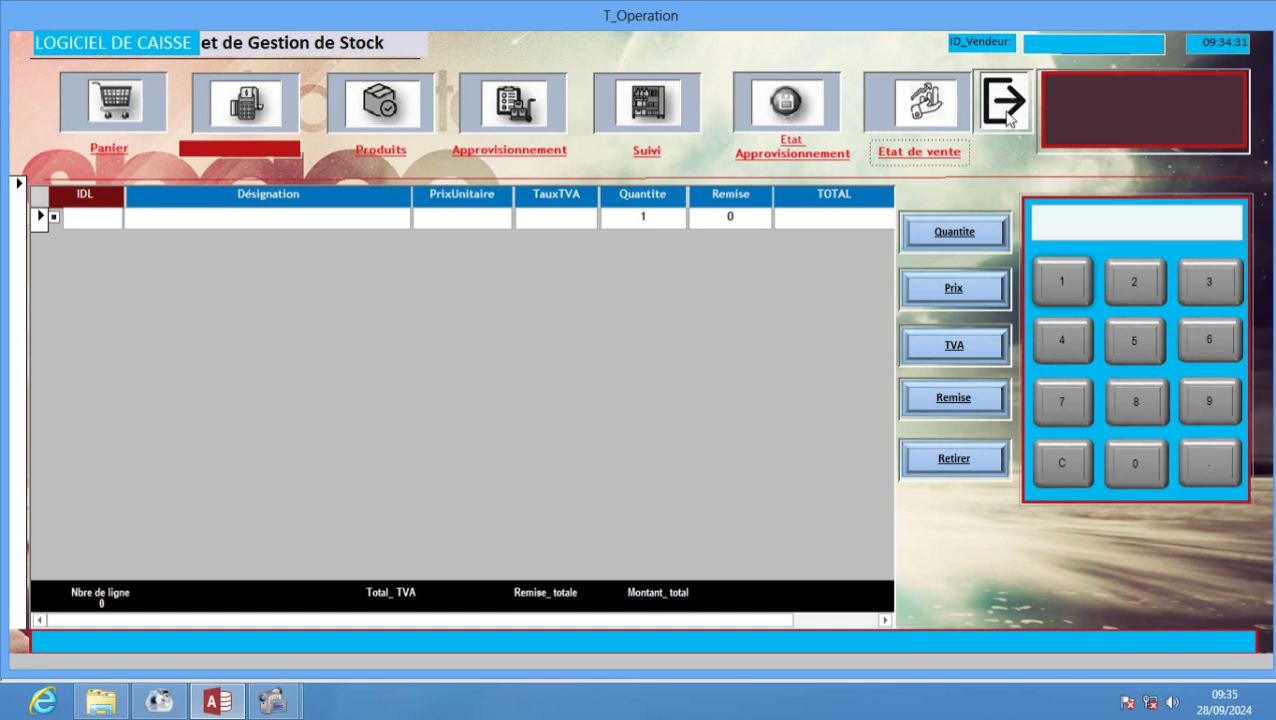
click(272, 702)
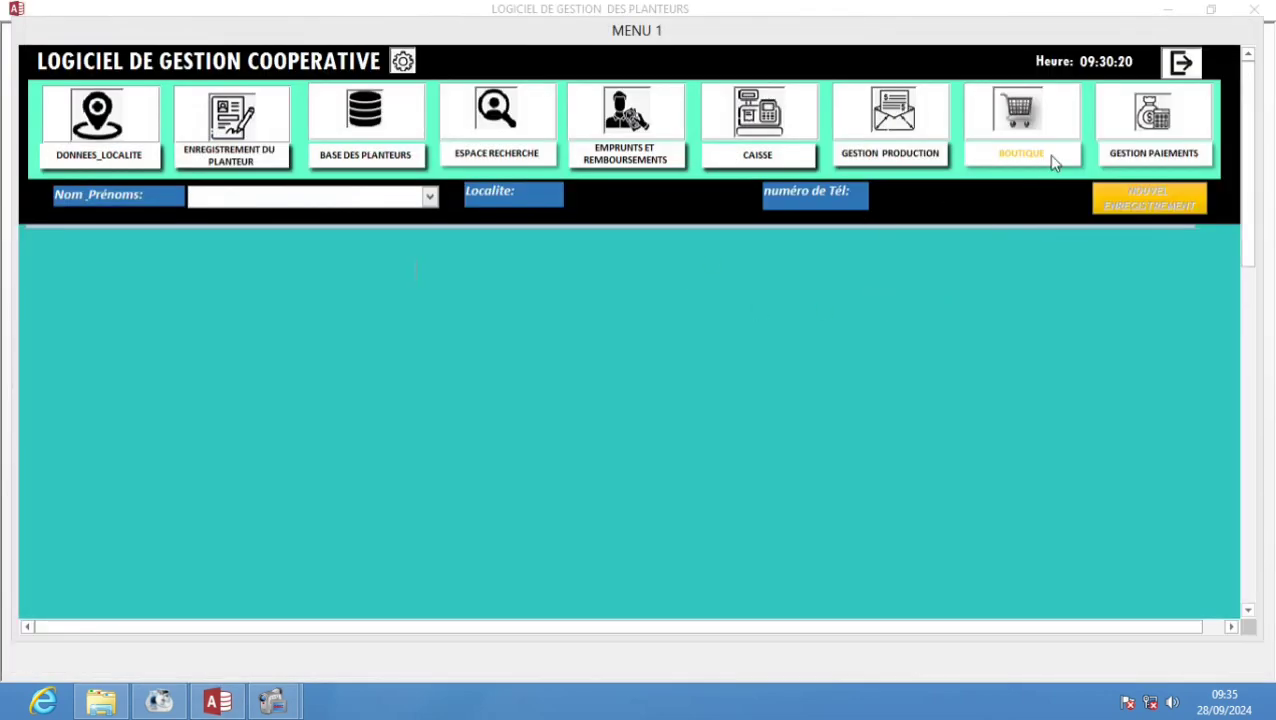
click(1138, 160)
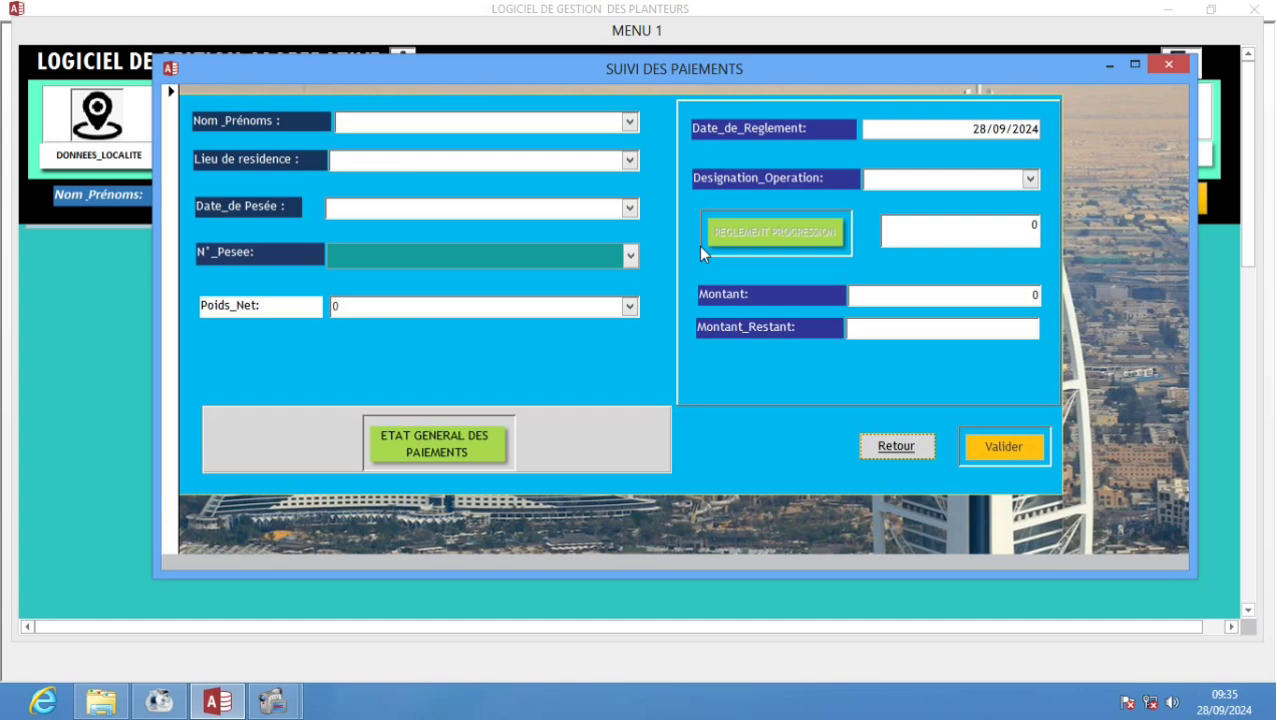
click(902, 450)
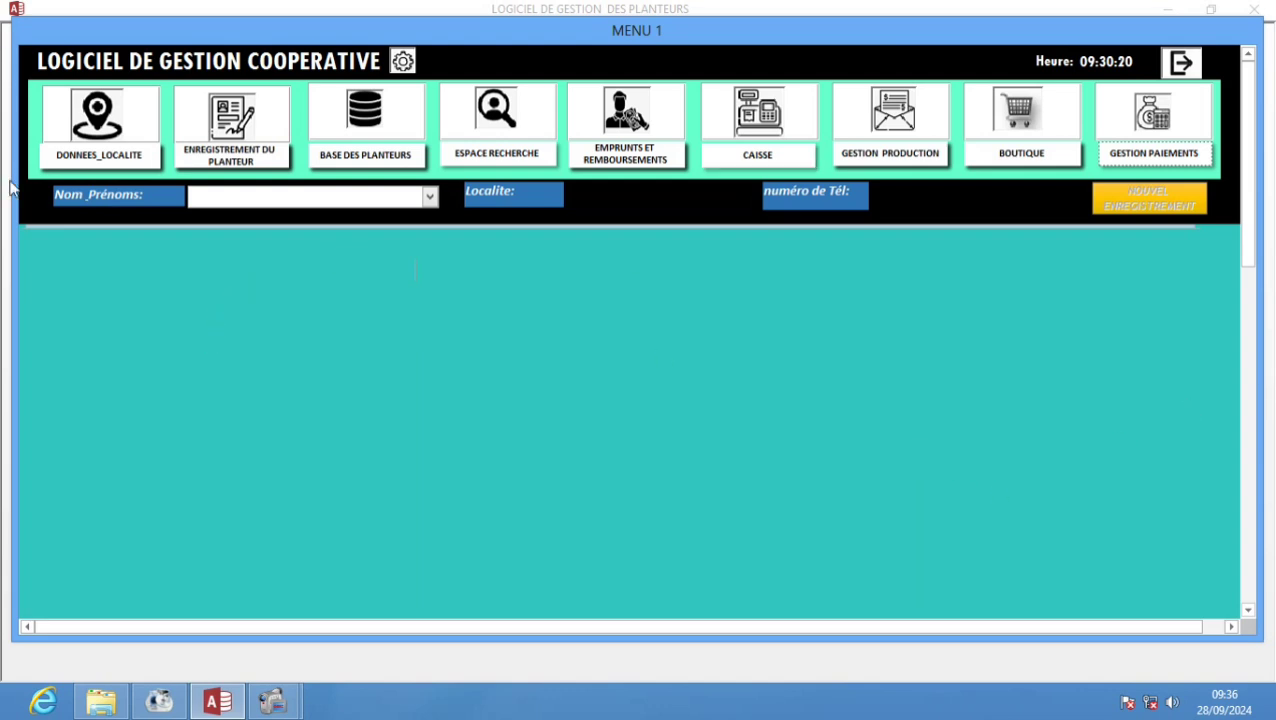
- Reopen the Localité form and type the locality name SAN-PEDRO
click(85, 152)
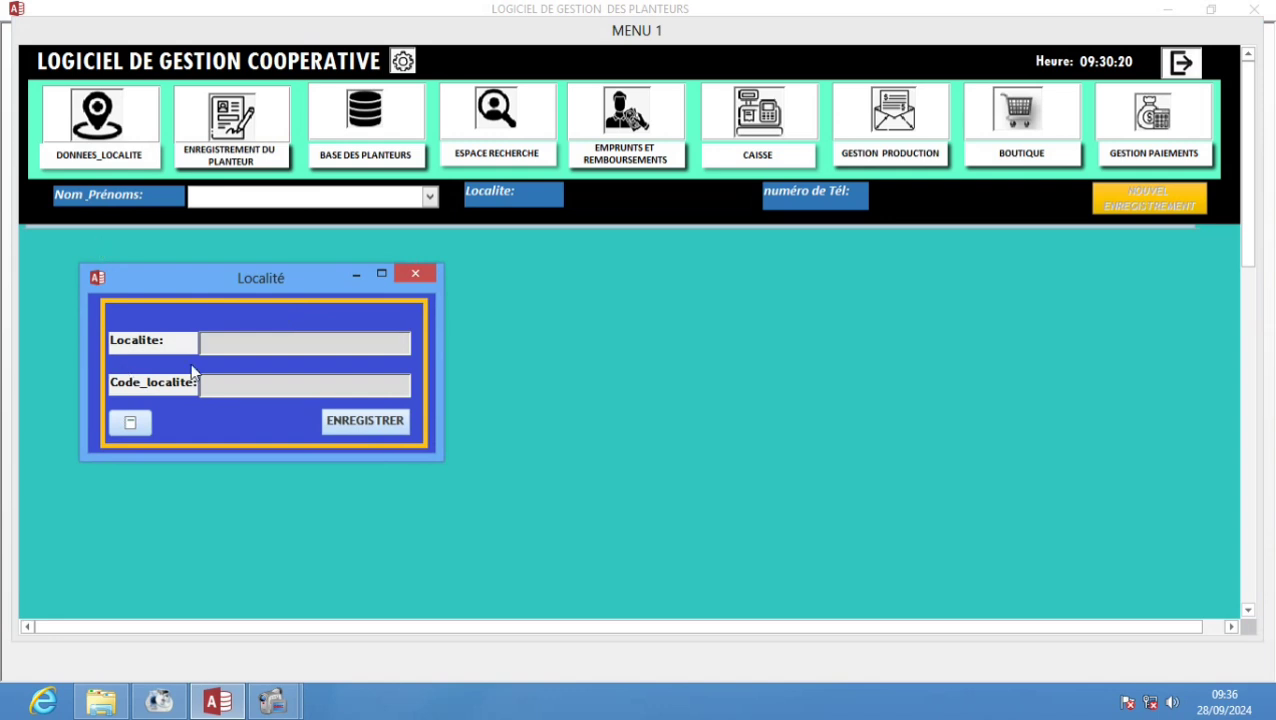
click(238, 341)
text(SANS-PEDRO)
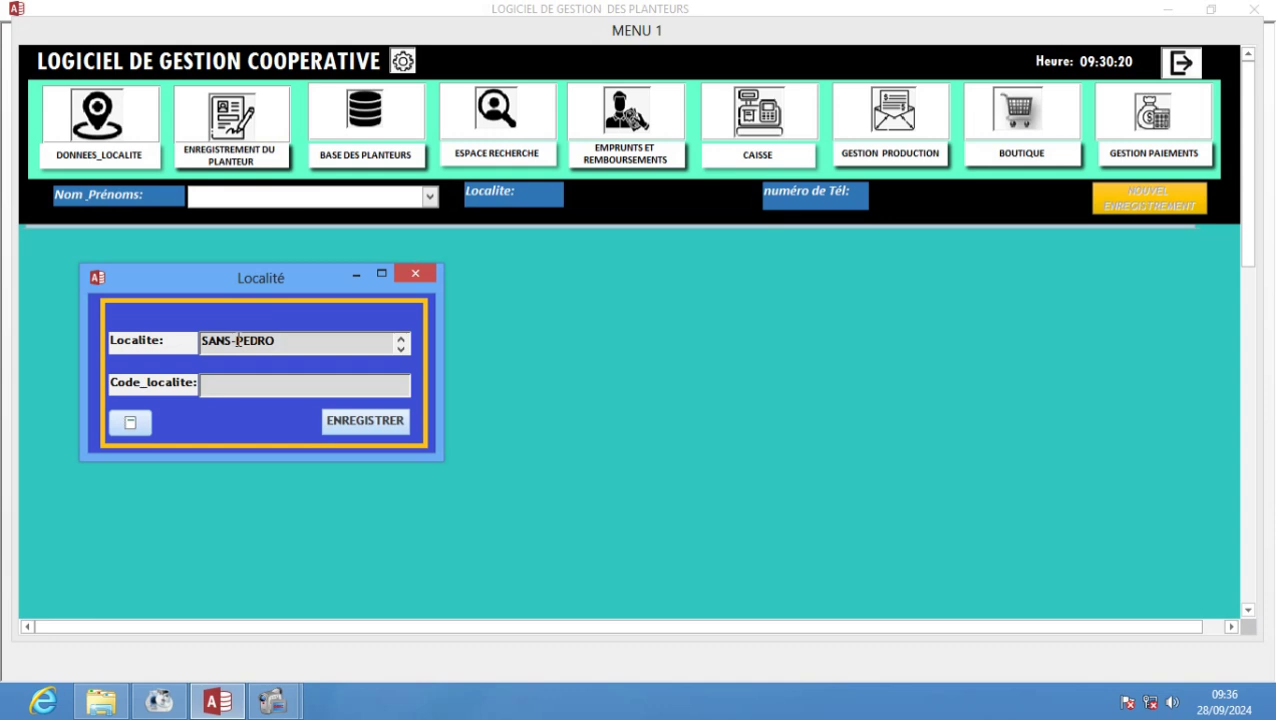
- Correct the locality name to SAN-PEDRO and enter SAN as Code_localite
click(237, 341)
key(BackSpace)
text(_)
key(BackSpace)
key(BackSpace)
text(-)
click(237, 386)
text(SA)
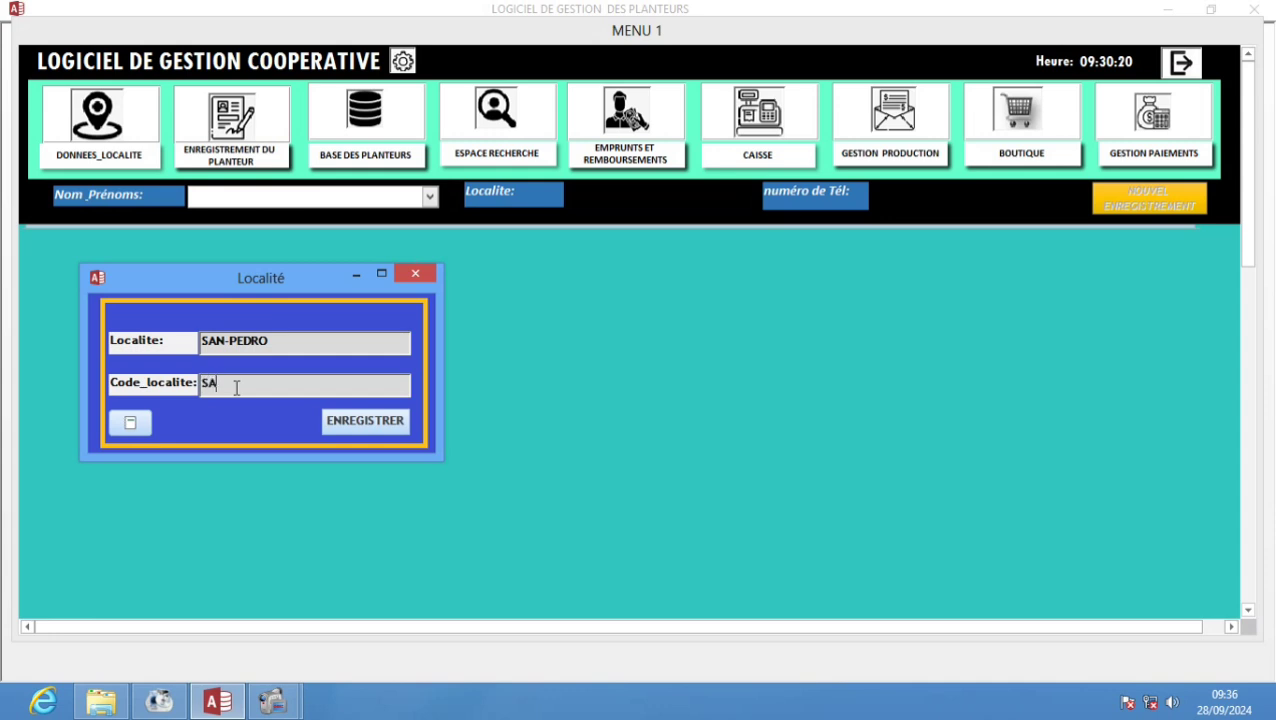
text(N)
- Save SAN-PEDRO/SAN, then confirm it appears in Table_Localisation beside ABIDJAN and close the table
click(374, 425)
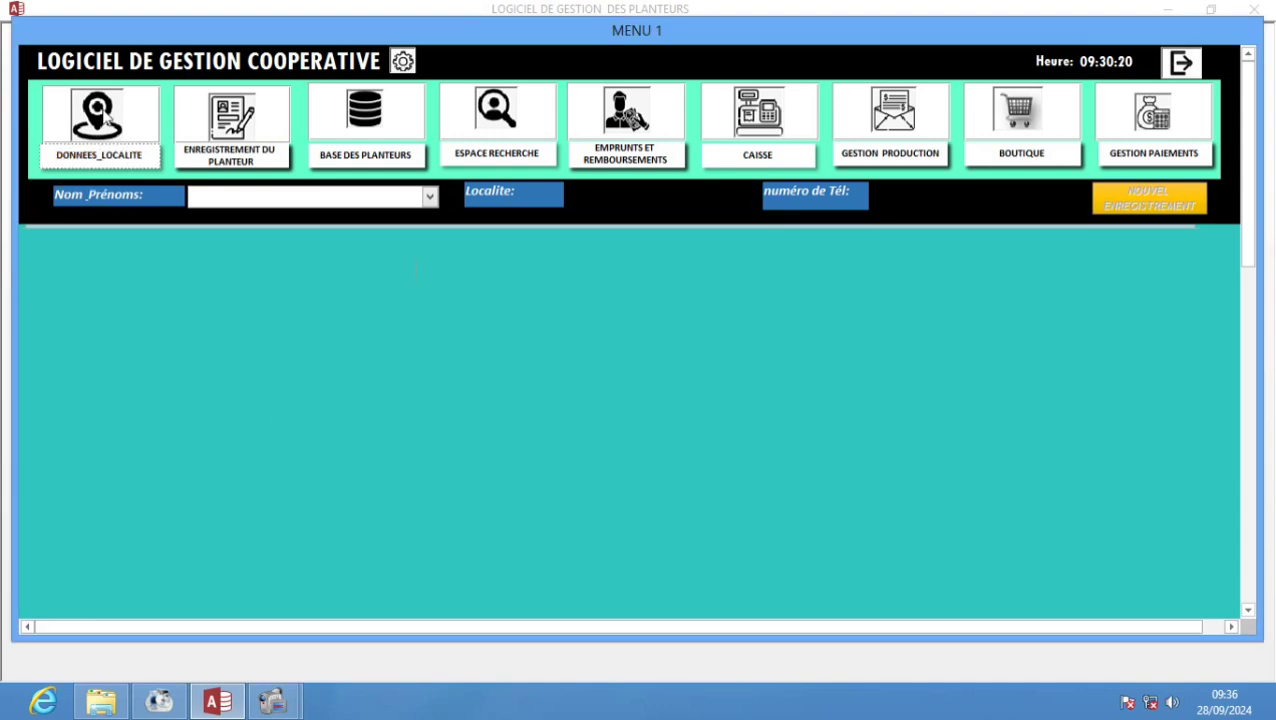
click(119, 163)
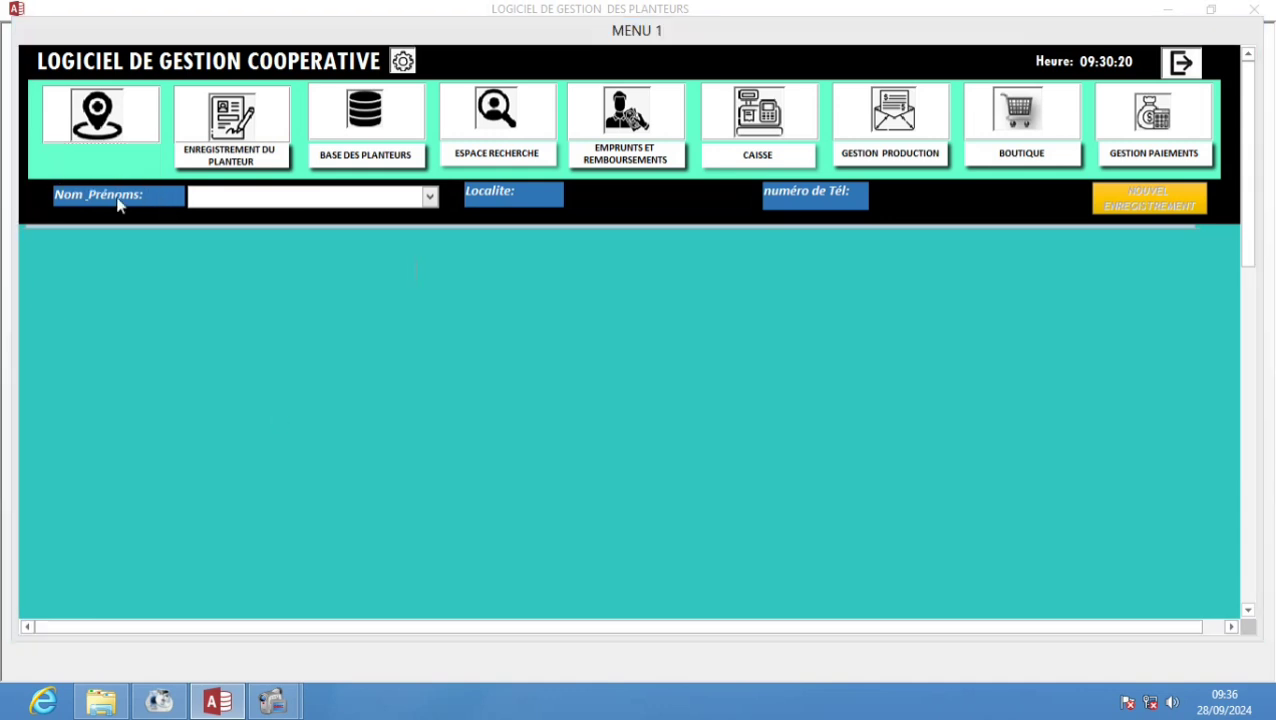
click(130, 424)
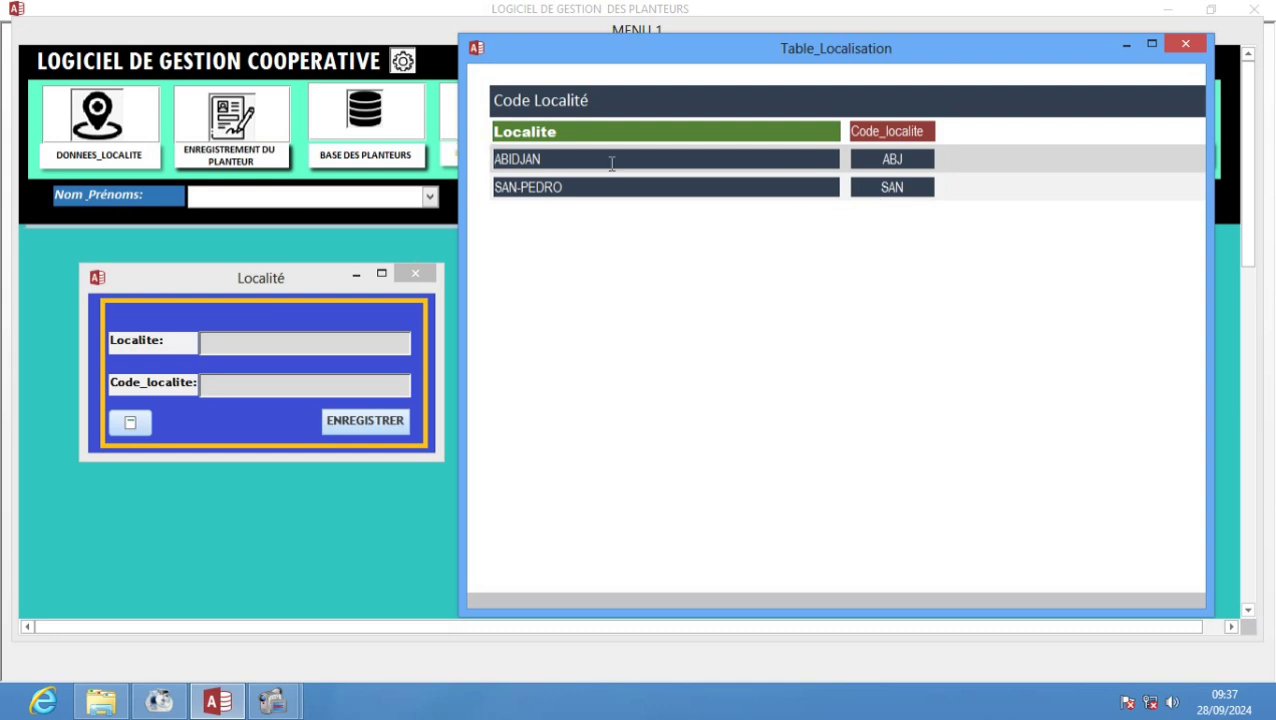
click(1185, 43)
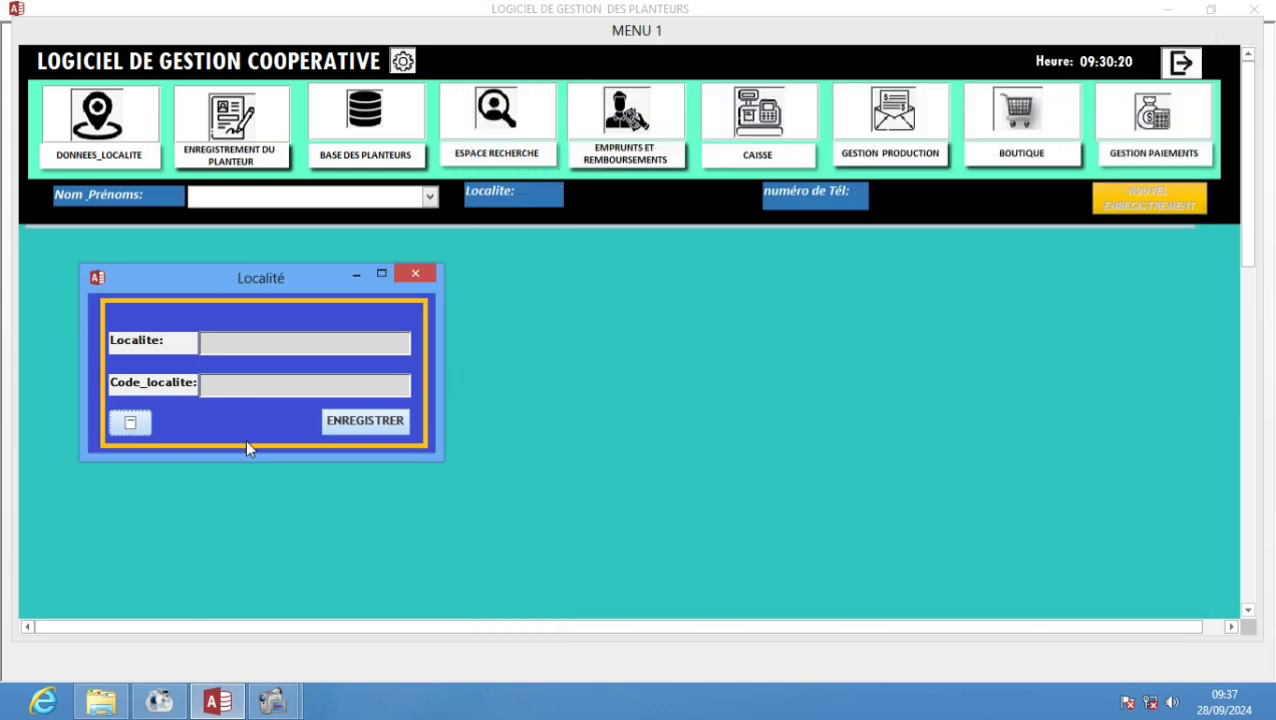
- Start a new planter with their name, locality SAN-PEDRO, code SAN and phone number
click(429, 280)
click(221, 158)
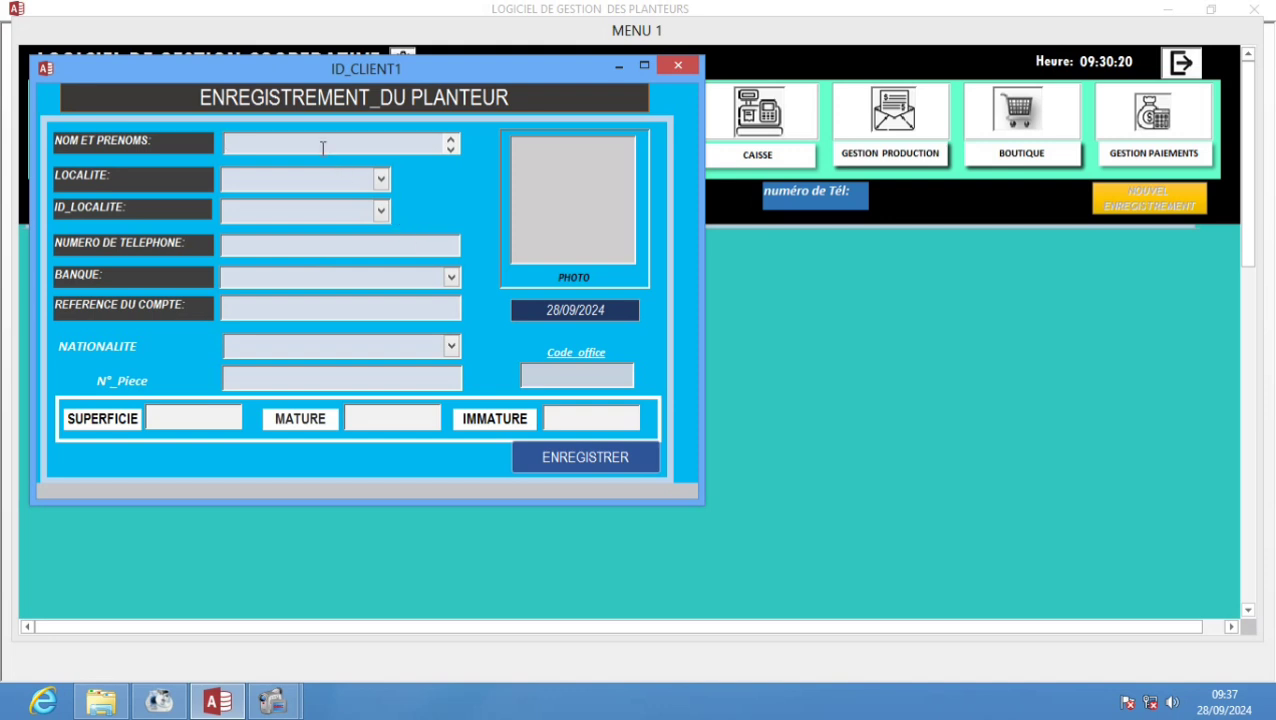
text(KOUASSI)
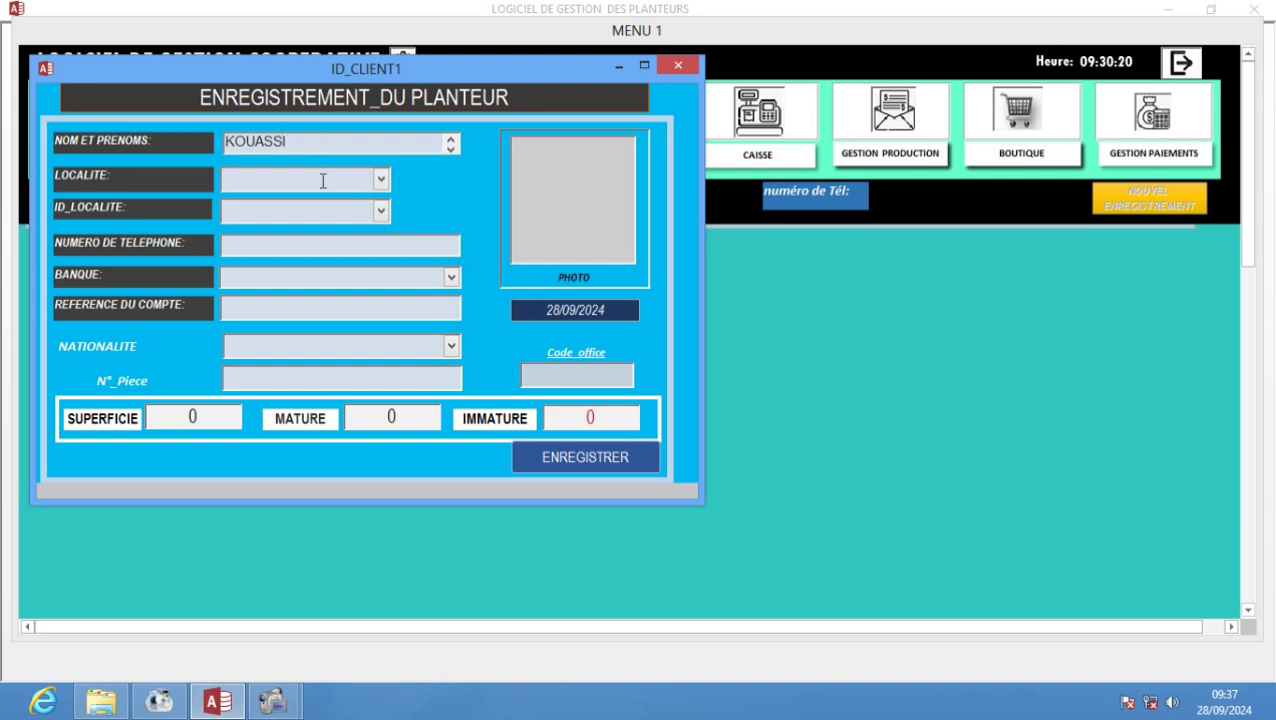
click(380, 181)
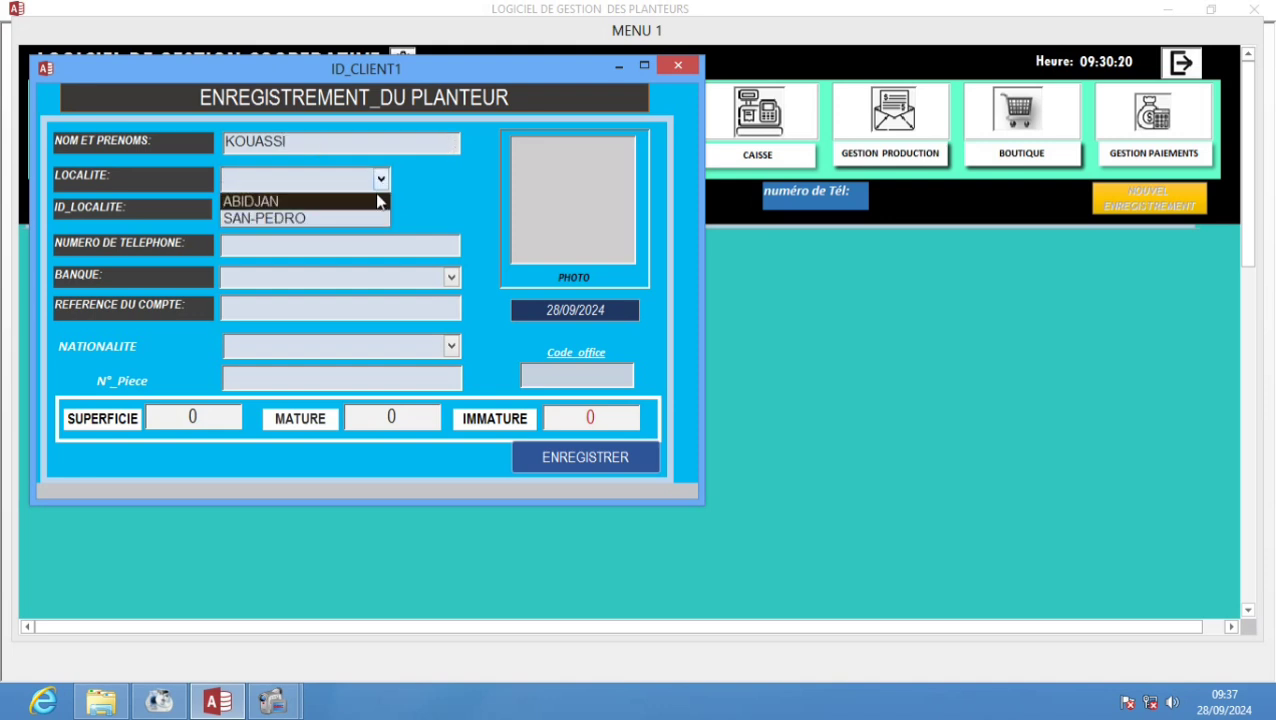
click(281, 219)
click(383, 215)
click(370, 233)
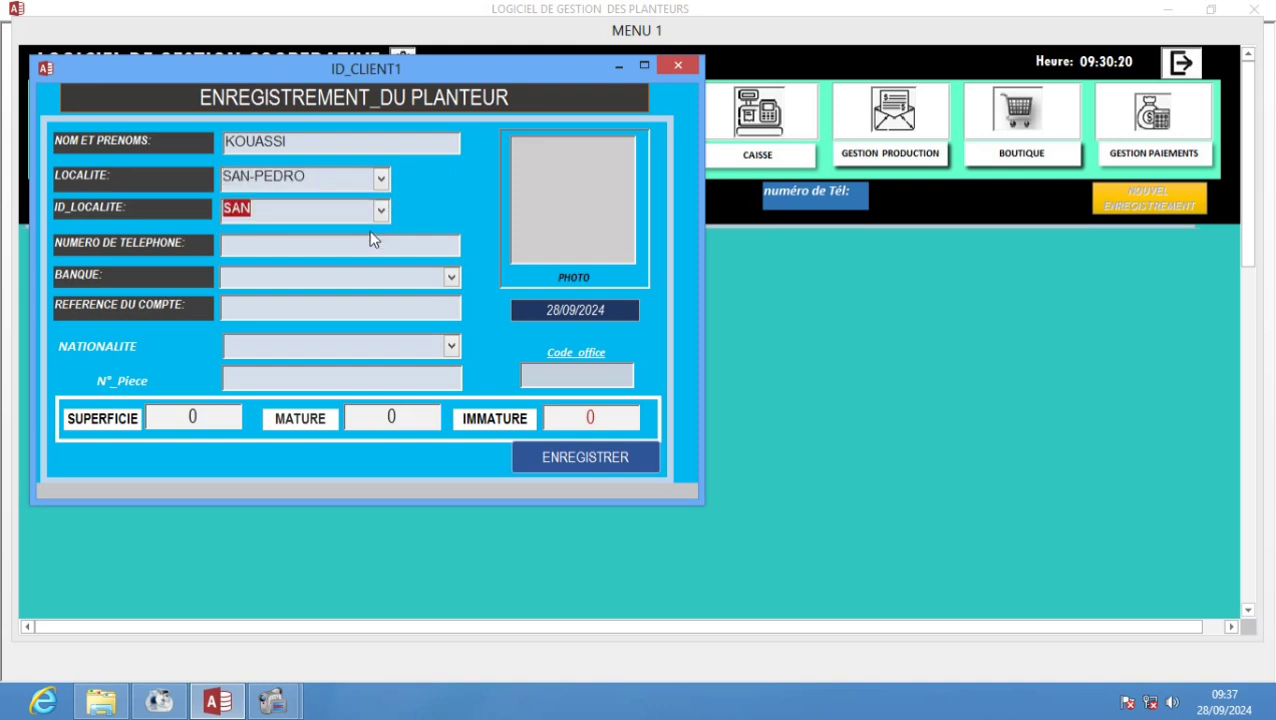
click(334, 245)
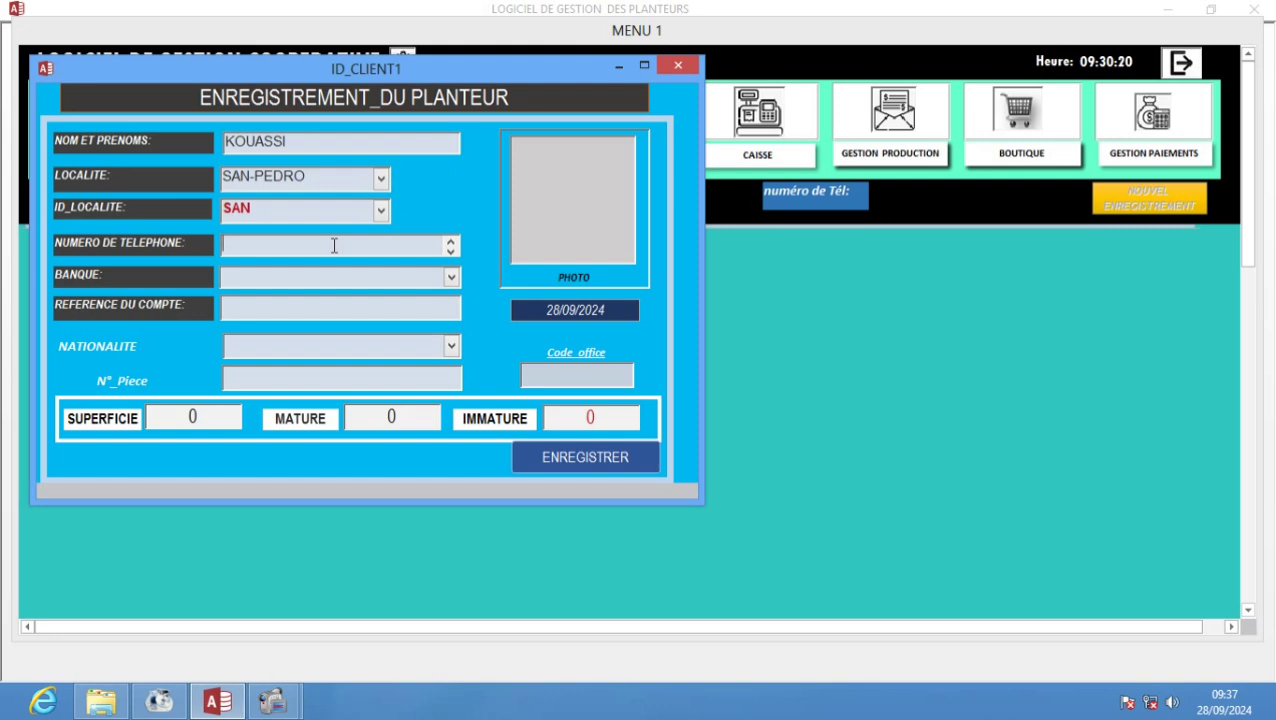
- Set bank BICICI, the account reference, nationality IVOIRIENNE, the ID number and the area
click(451, 277)
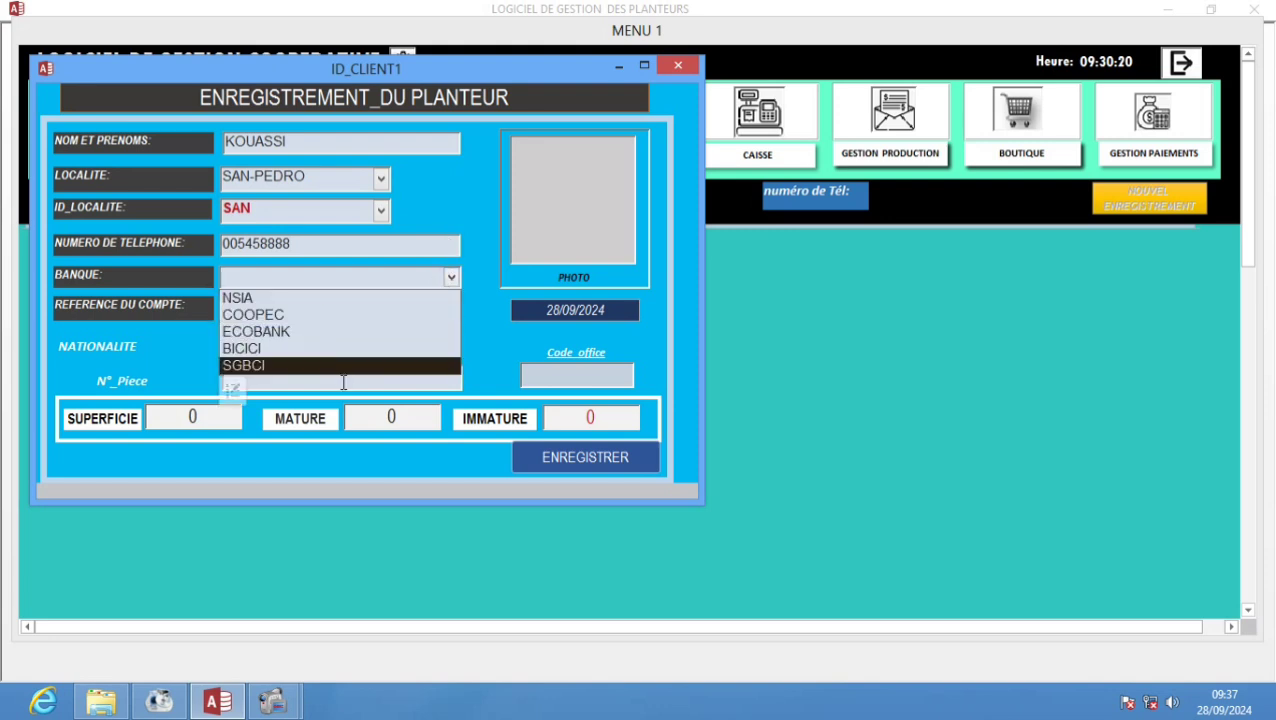
click(341, 349)
click(299, 303)
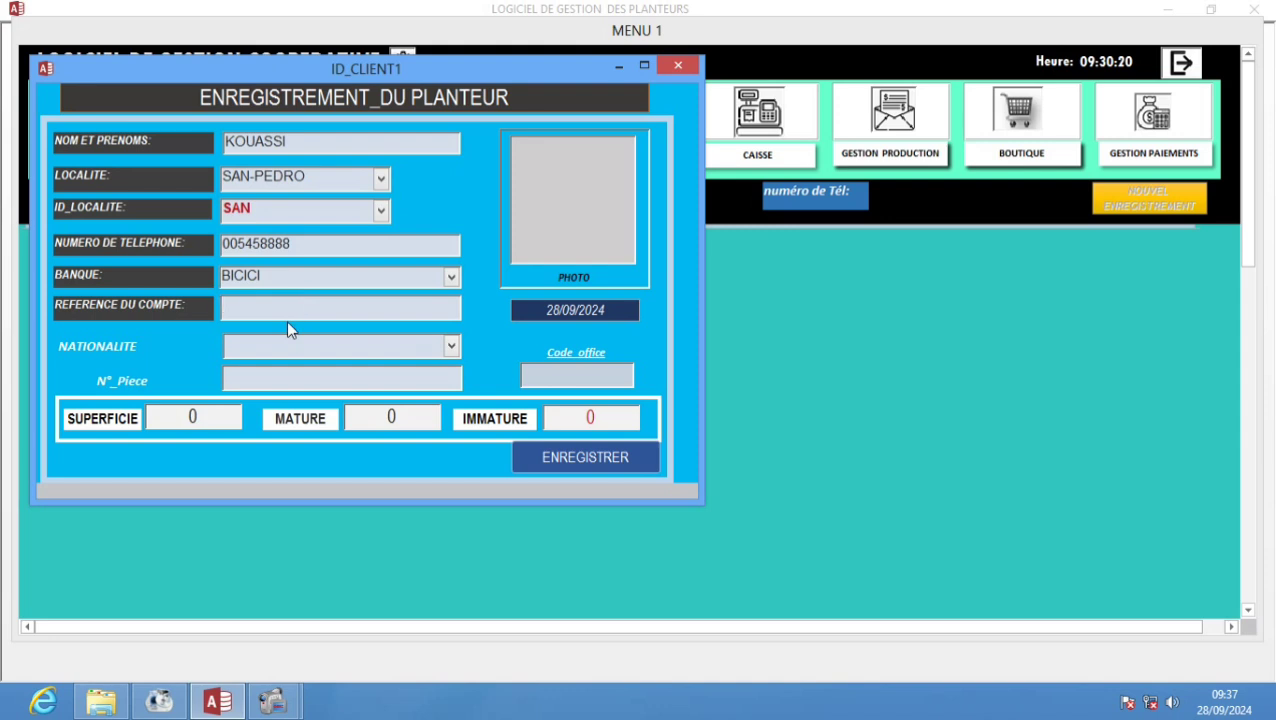
click(450, 346)
click(435, 370)
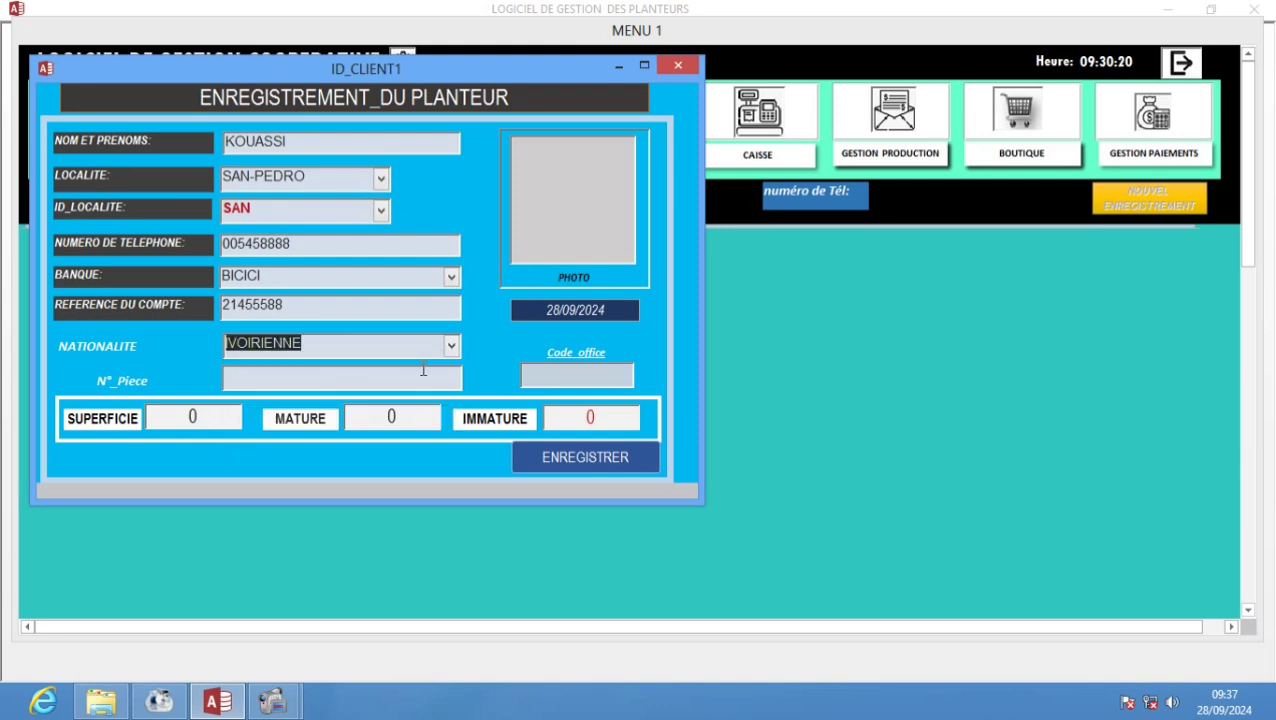
click(279, 378)
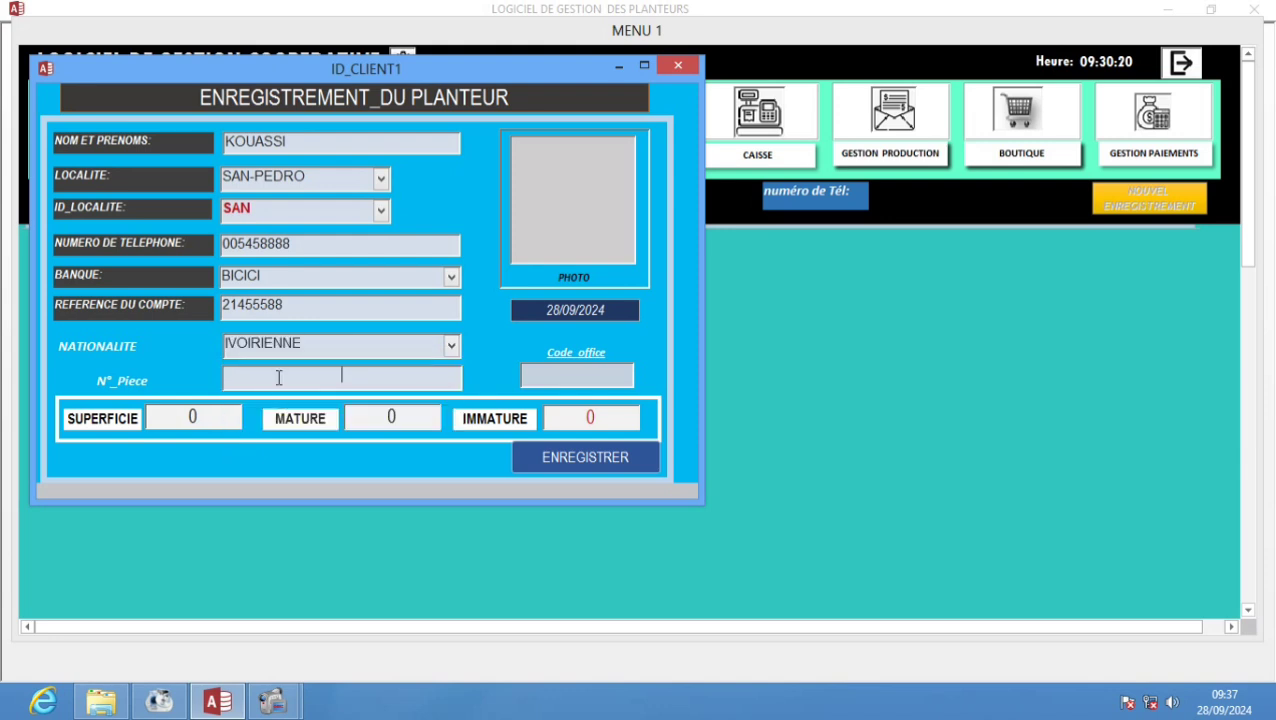
click(192, 416)
text(100)
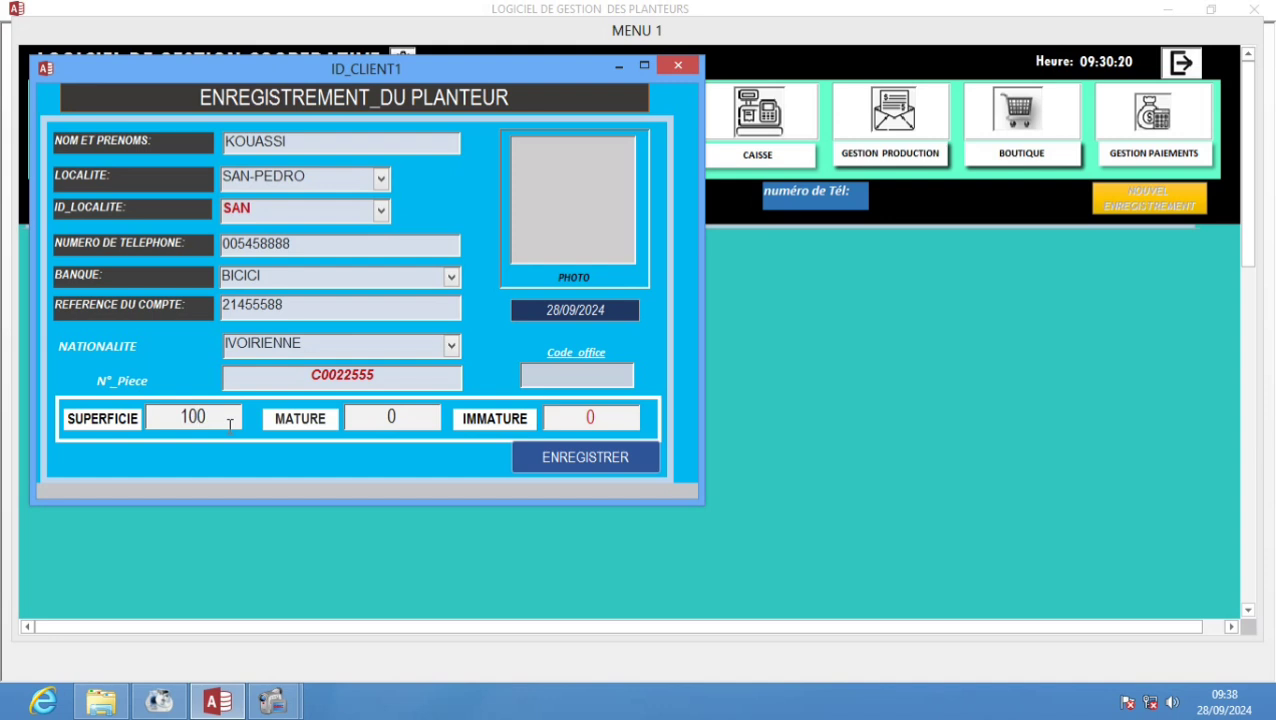
- Correct the area to 10, set mature area 5, enter the office code and save the planter
key(BackSpace)
click(370, 414)
text(5)
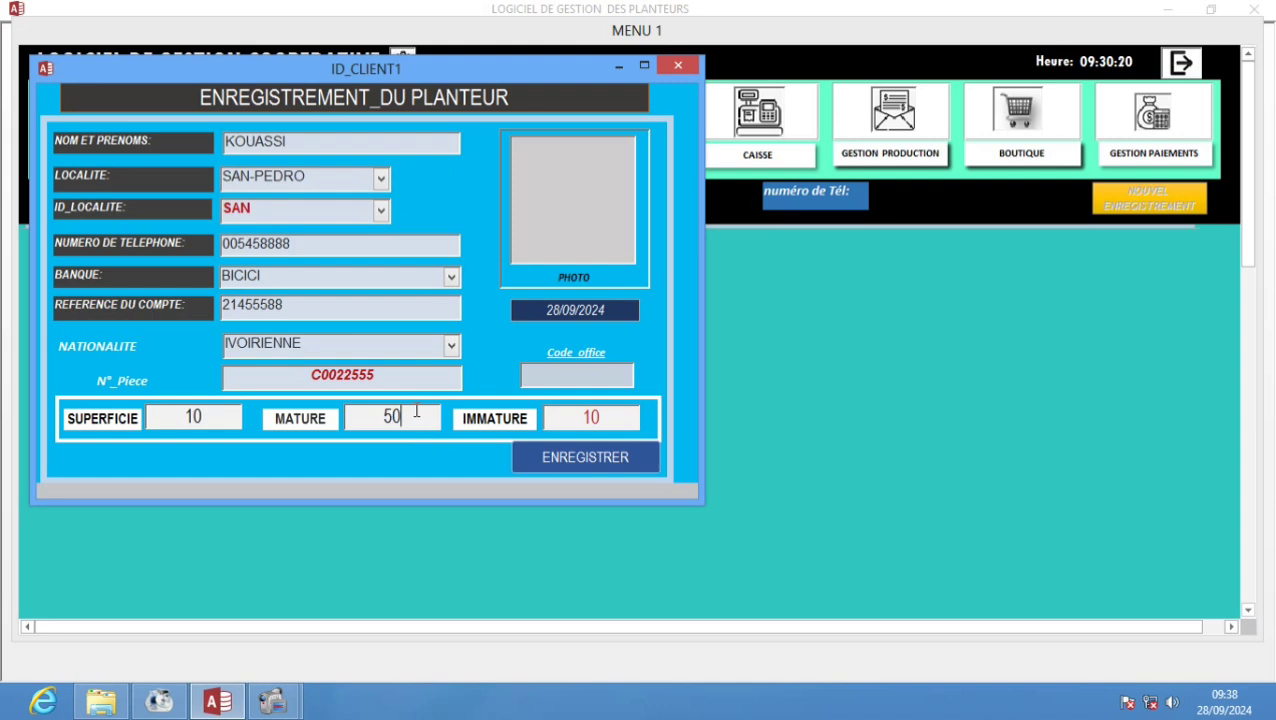
key(Delete)
click(612, 412)
click(576, 375)
text(54155)
click(576, 459)
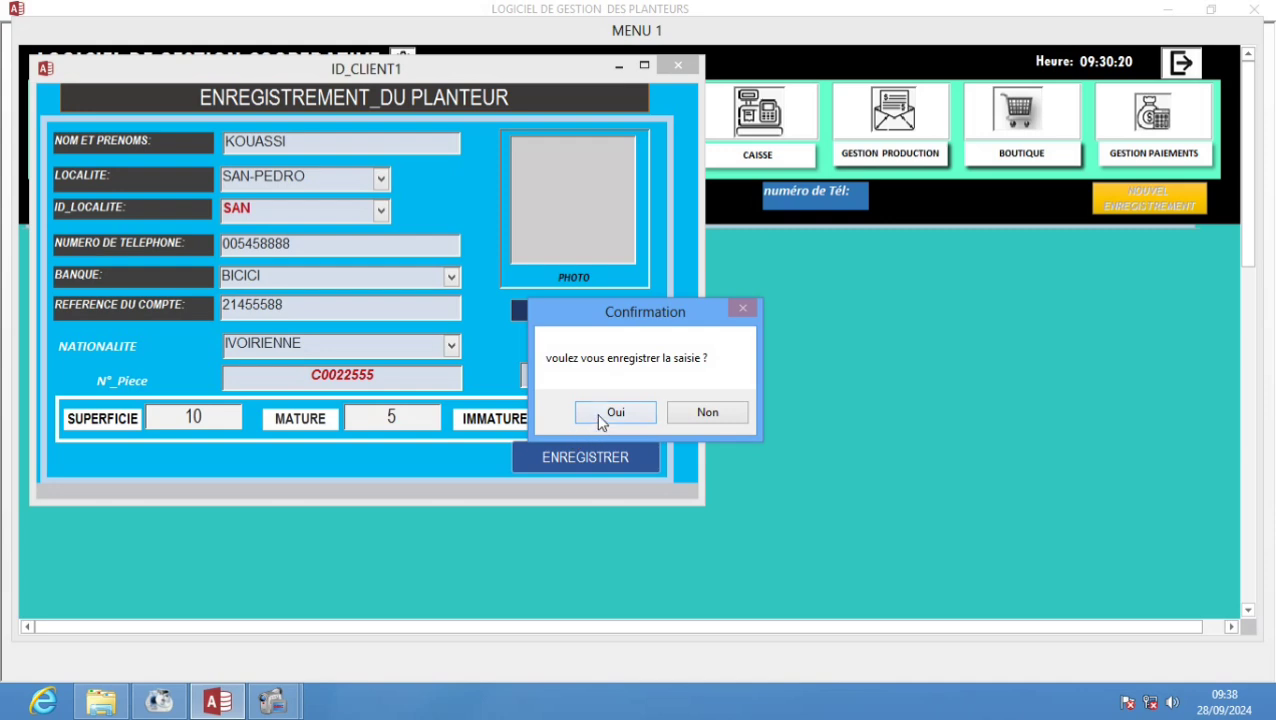
click(618, 413)
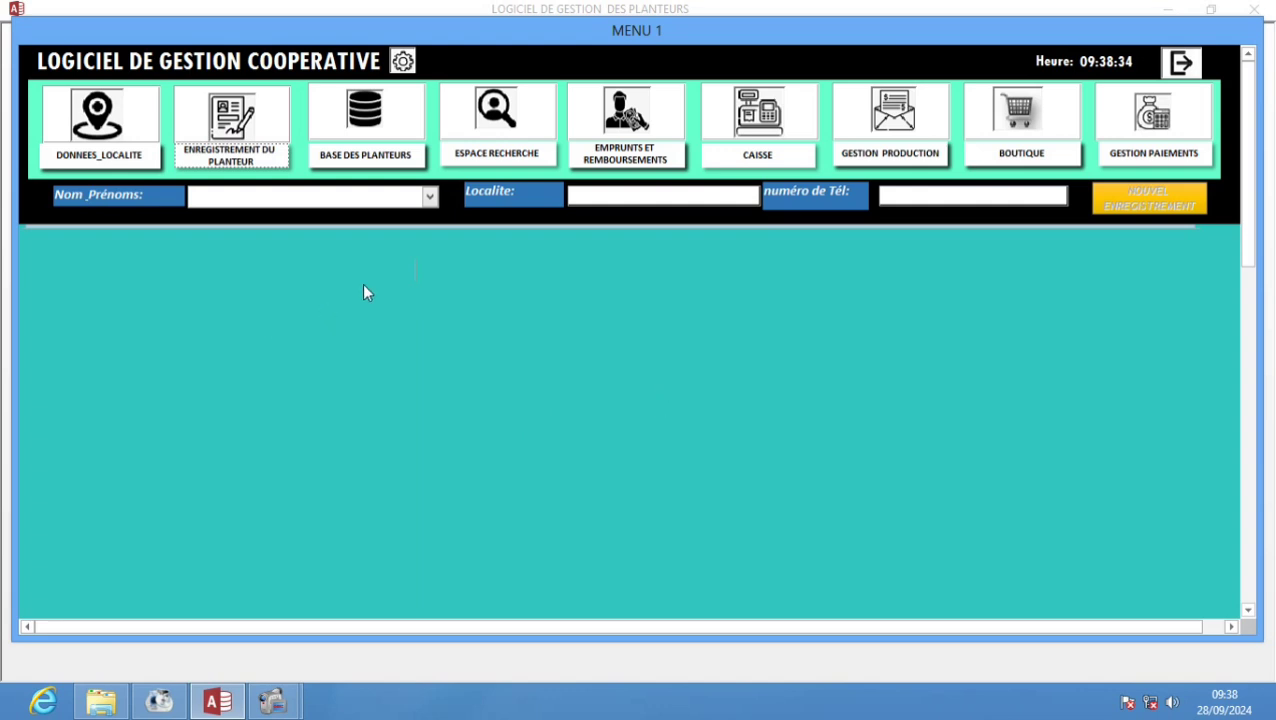
- Select the new planter so locality SAN-PEDRO and their phone number fill in automatically
click(430, 197)
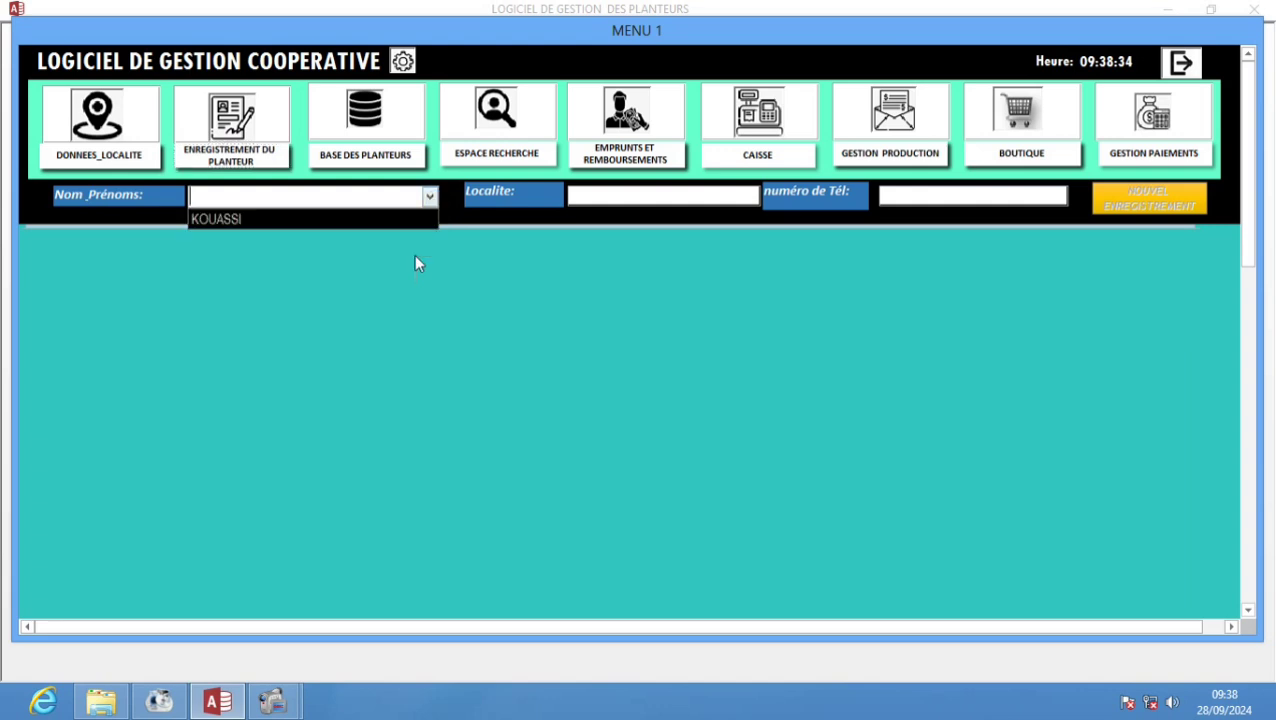
click(221, 220)
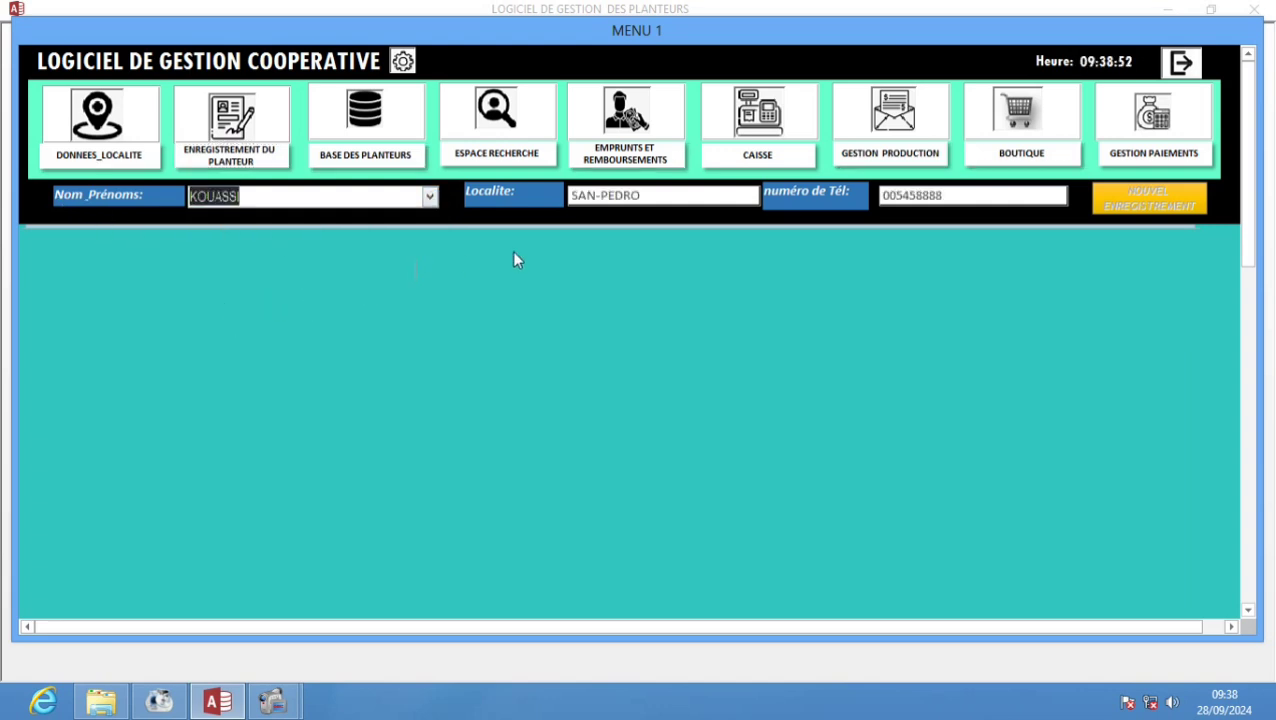
click(662, 205)
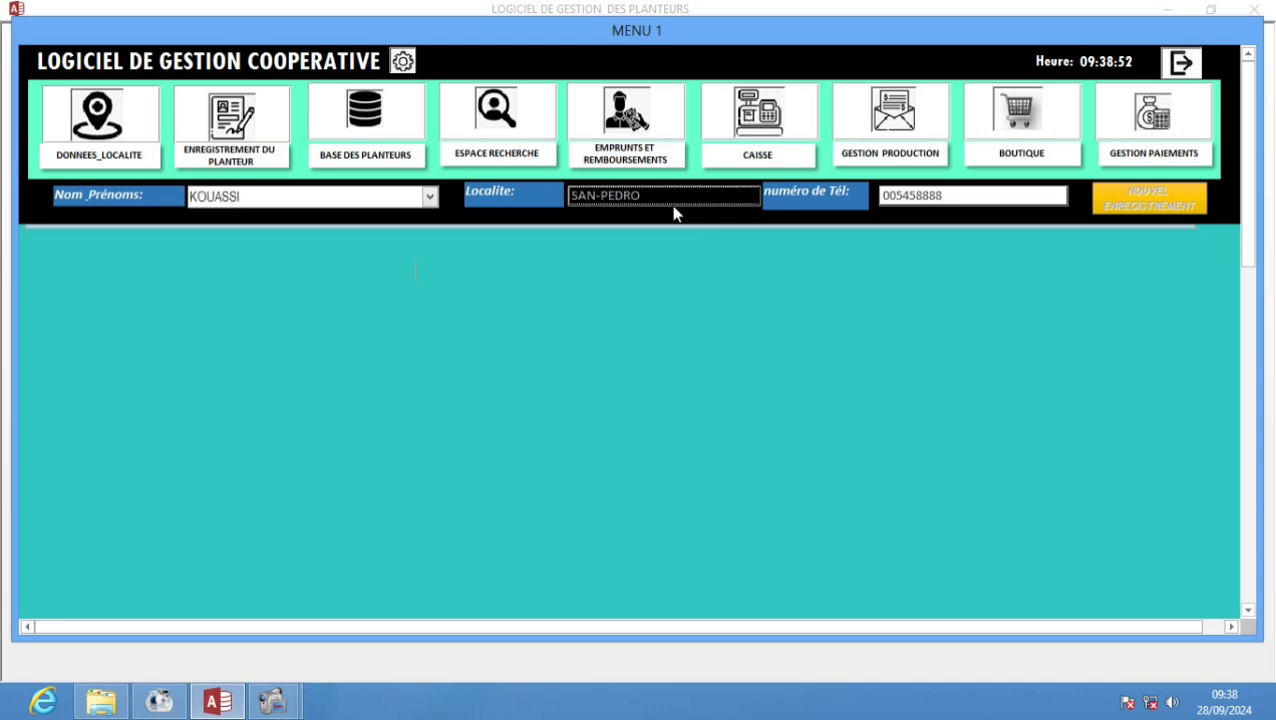
click(927, 207)
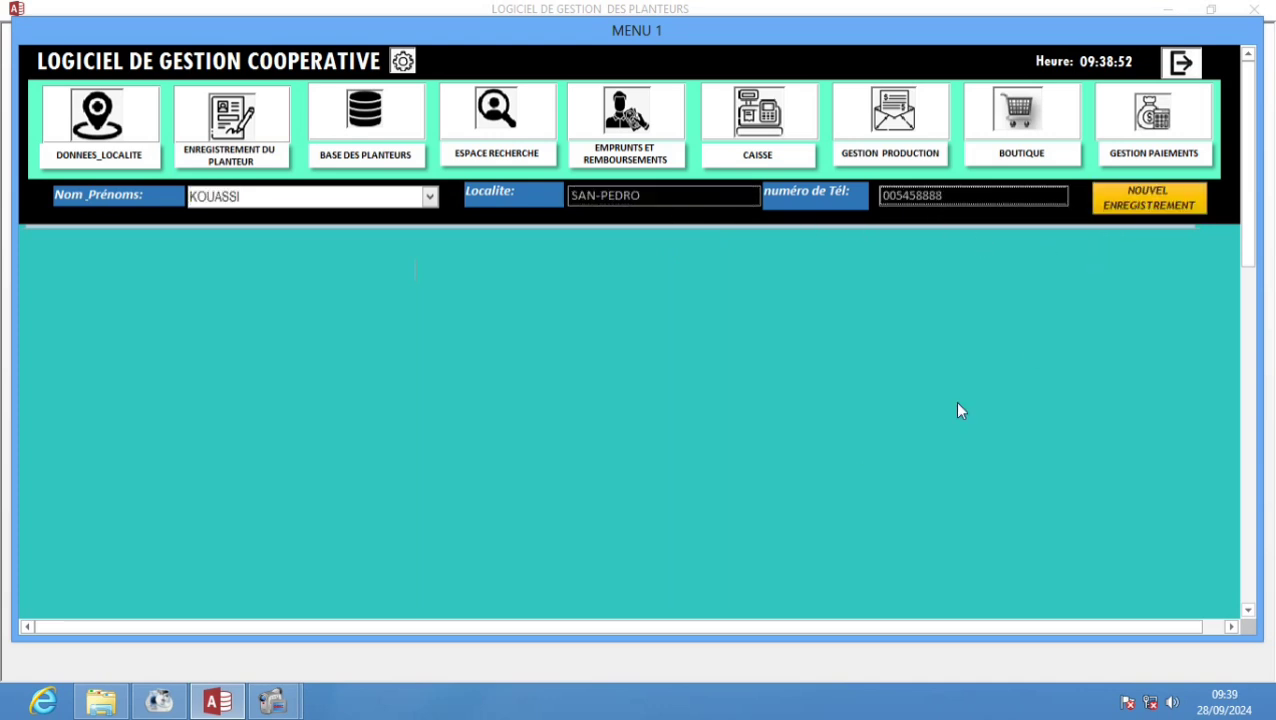
- Create weighing record 2 for the planter, confirming both prompts with Oui
click(1158, 208)
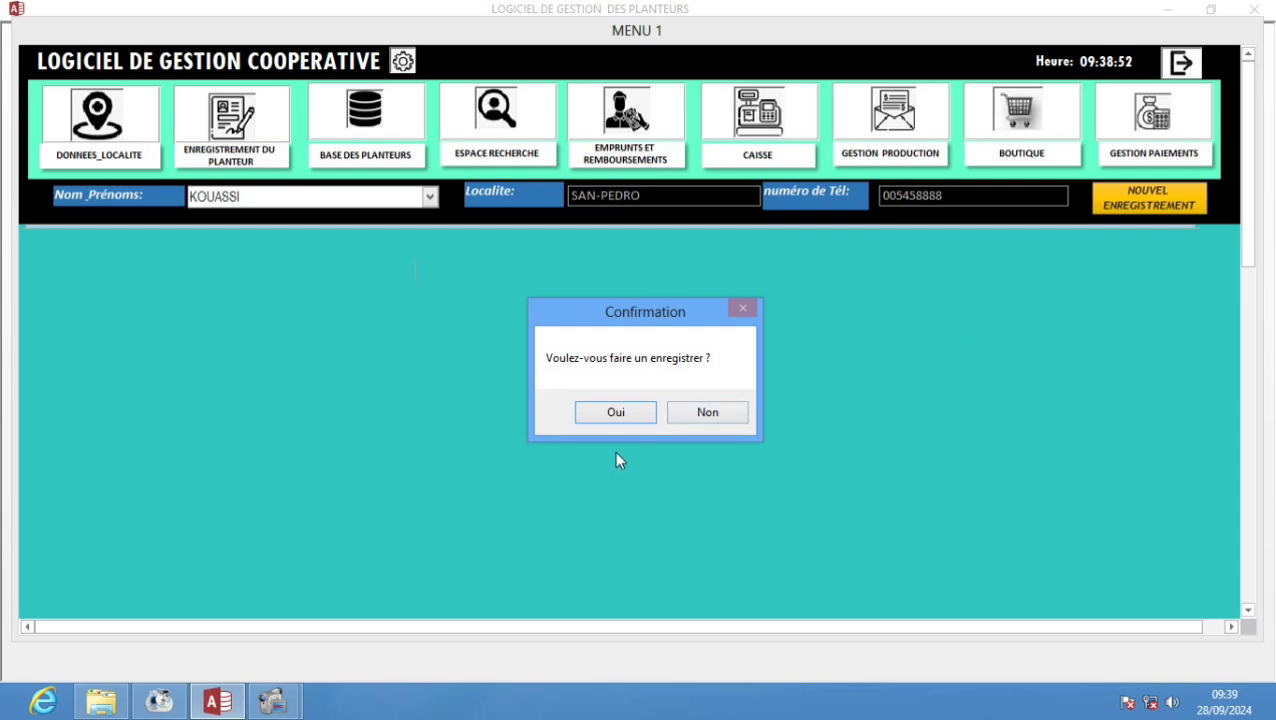
click(620, 414)
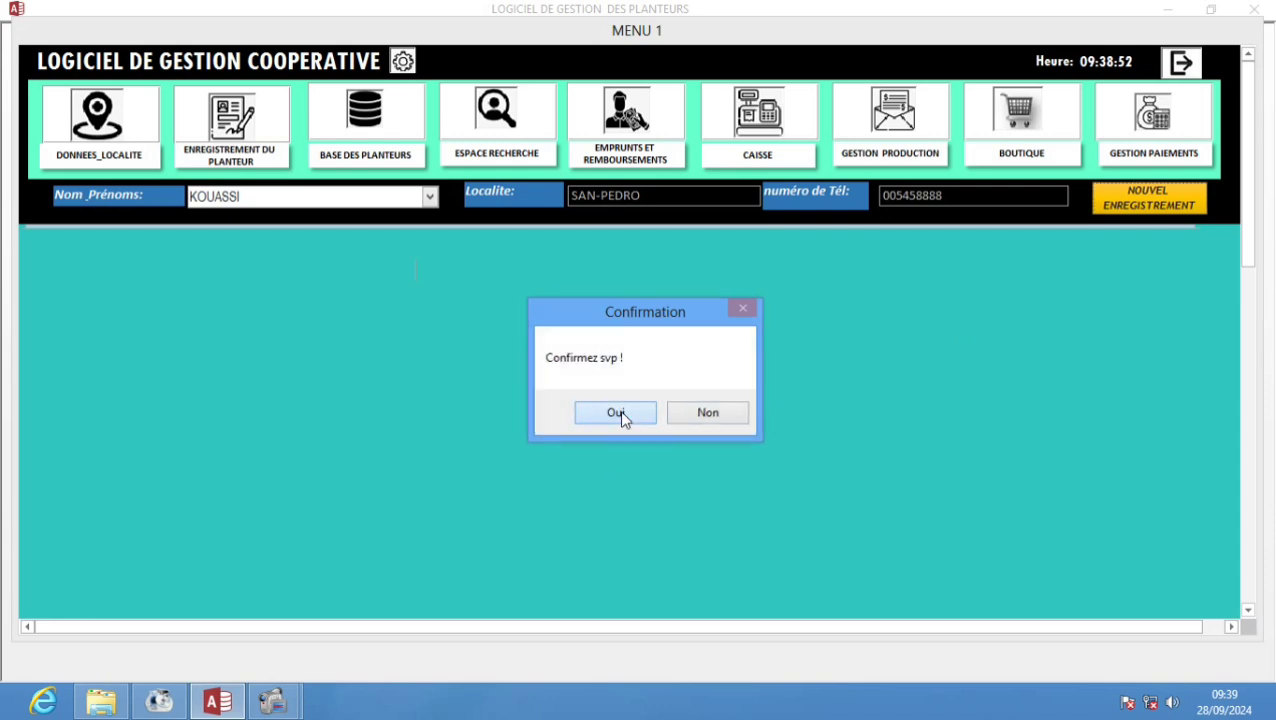
click(617, 413)
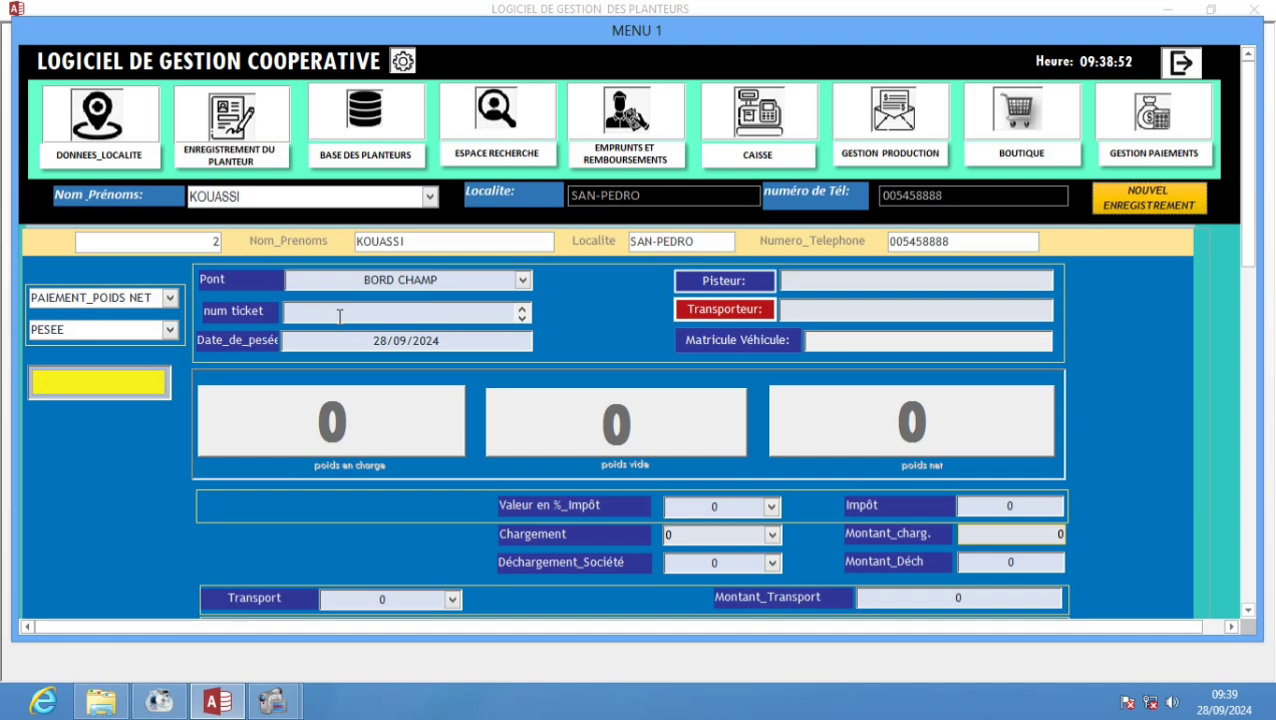
- Enter ticket number 5554477 and set the price per kilo to 225
text(5554477)
click(105, 389)
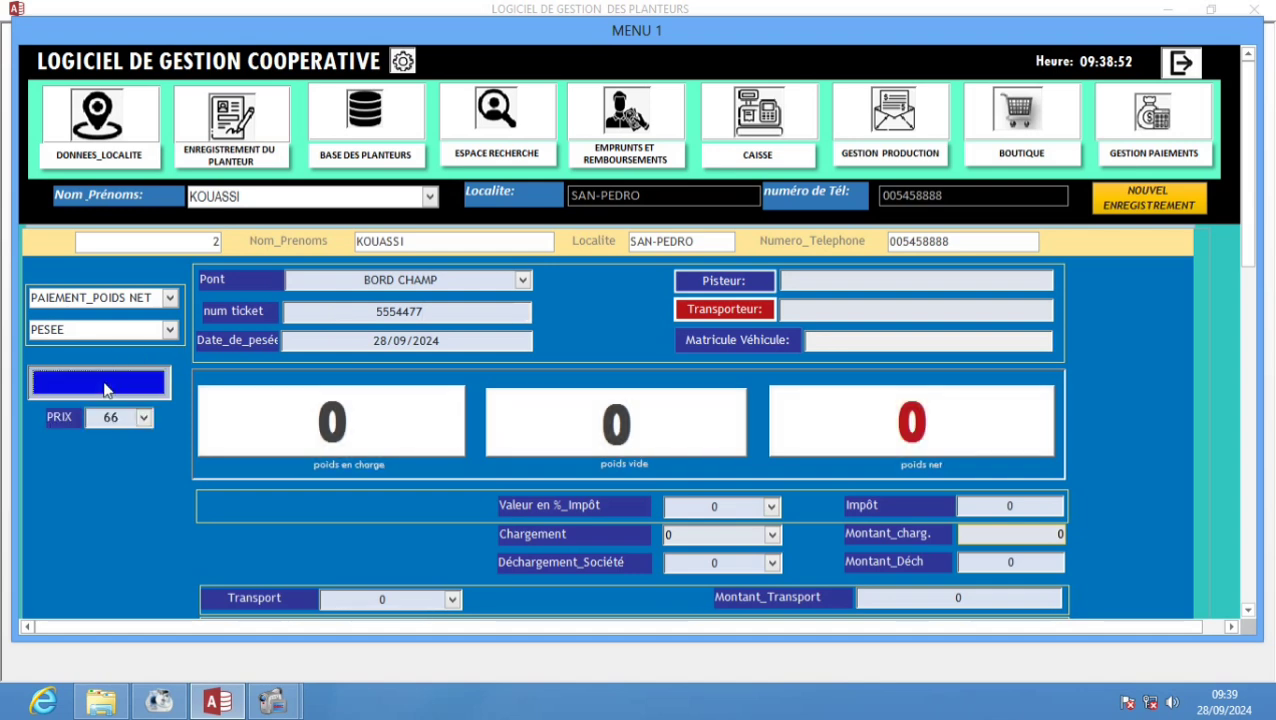
click(144, 418)
click(141, 490)
- Enter loaded weight 1500 and empty weight 290 so net weight computes to 1210
click(274, 434)
text(1500)
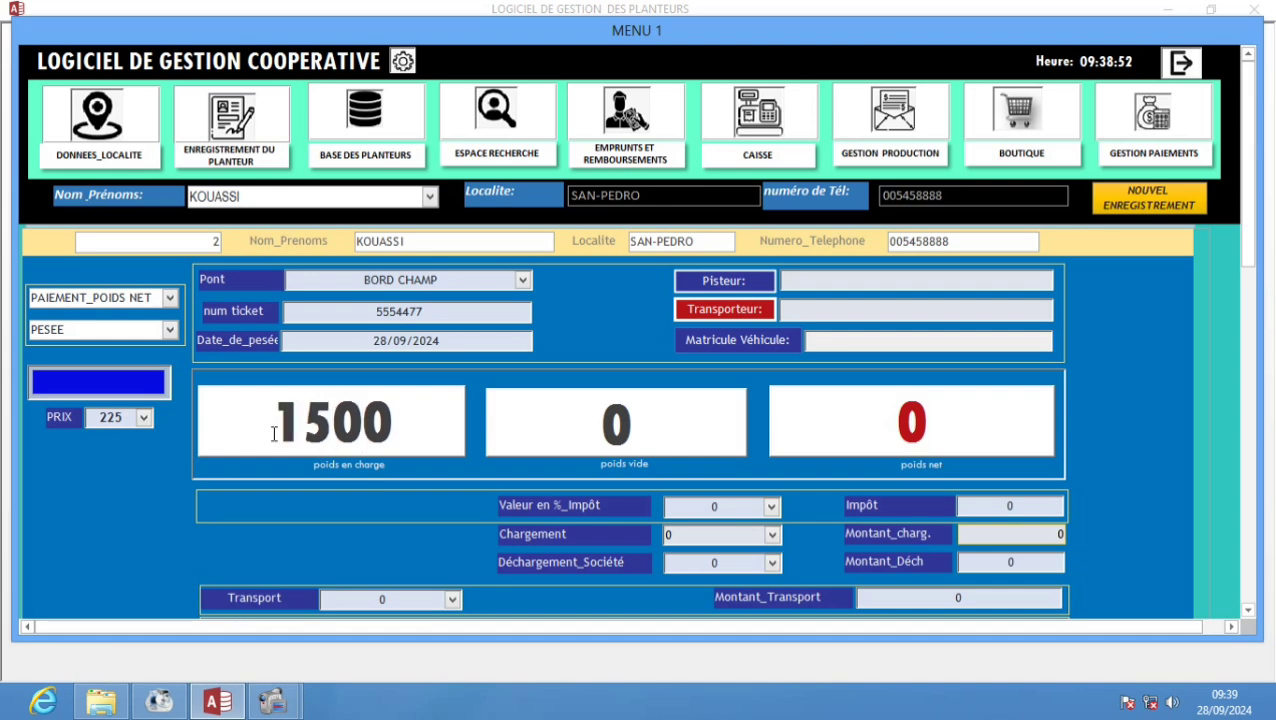
click(560, 430)
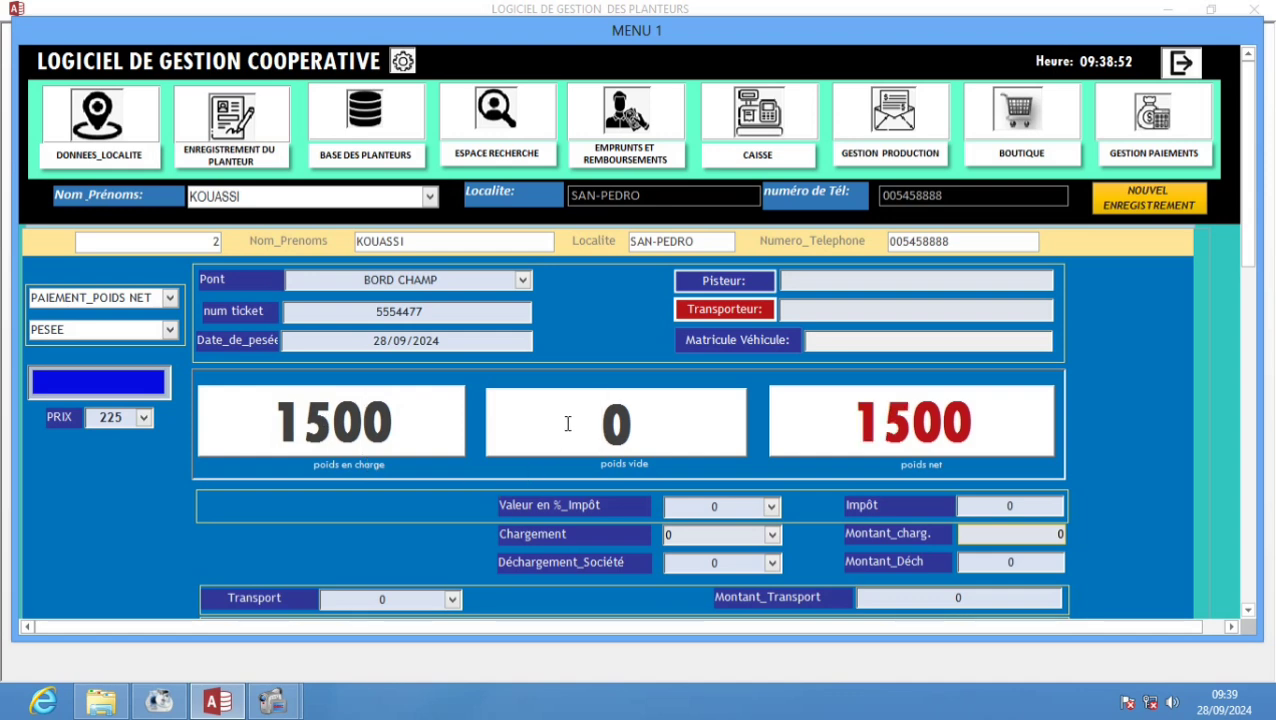
text(2)
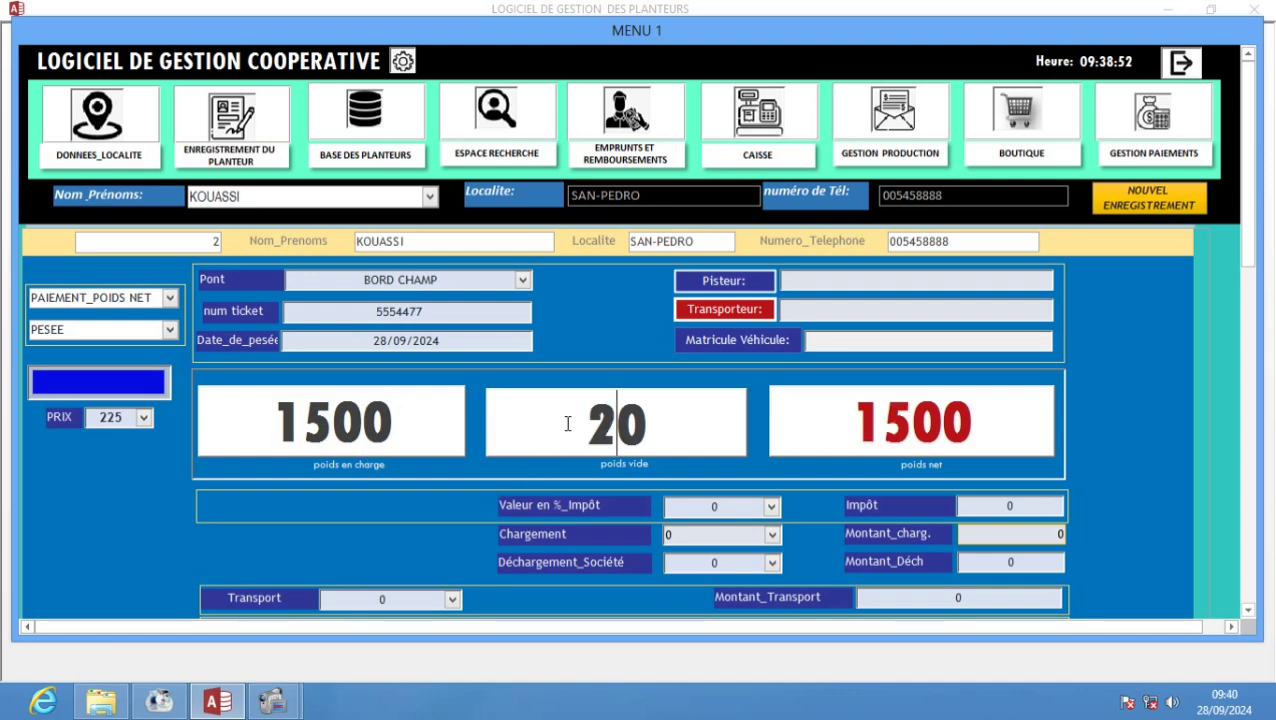
text(90)
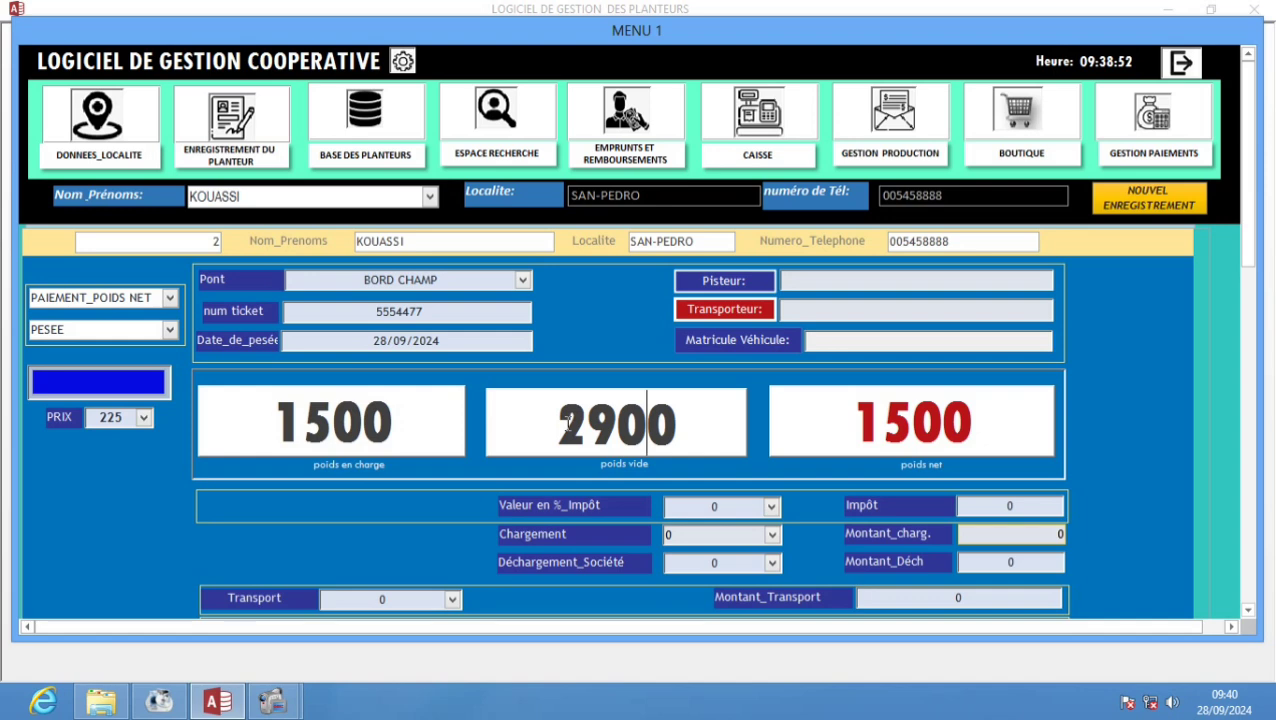
key(Delete)
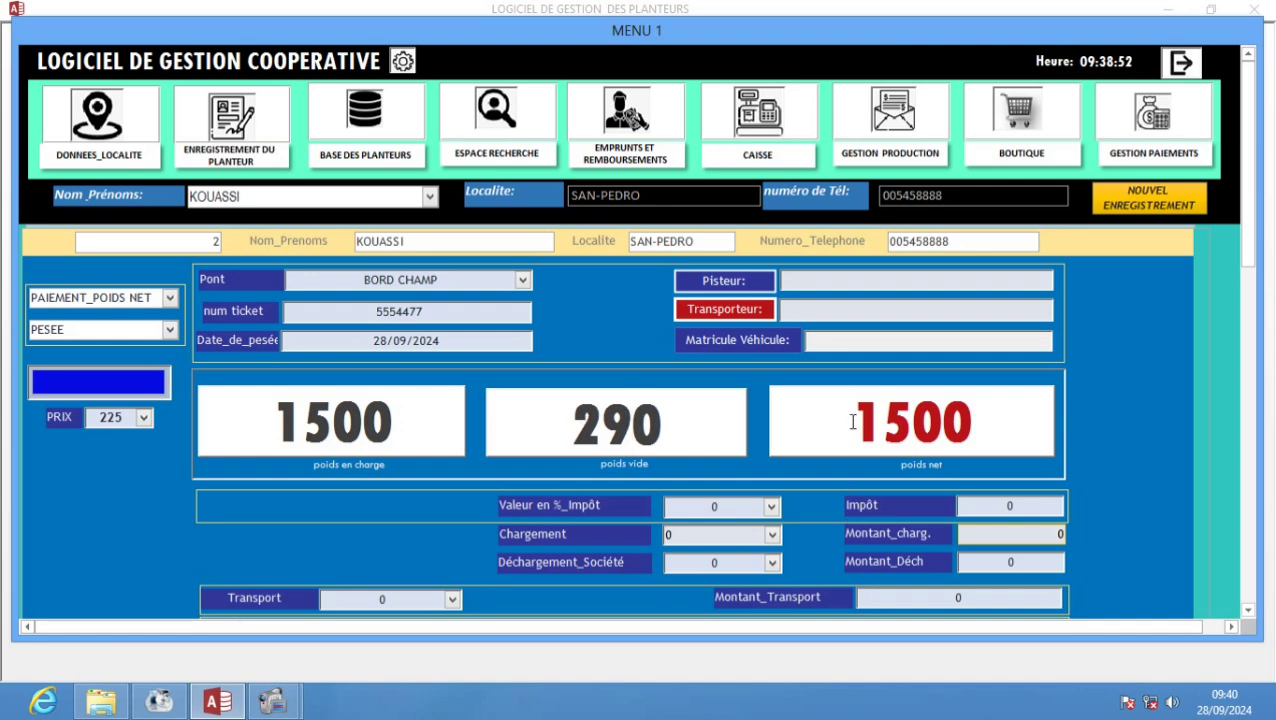
click(852, 422)
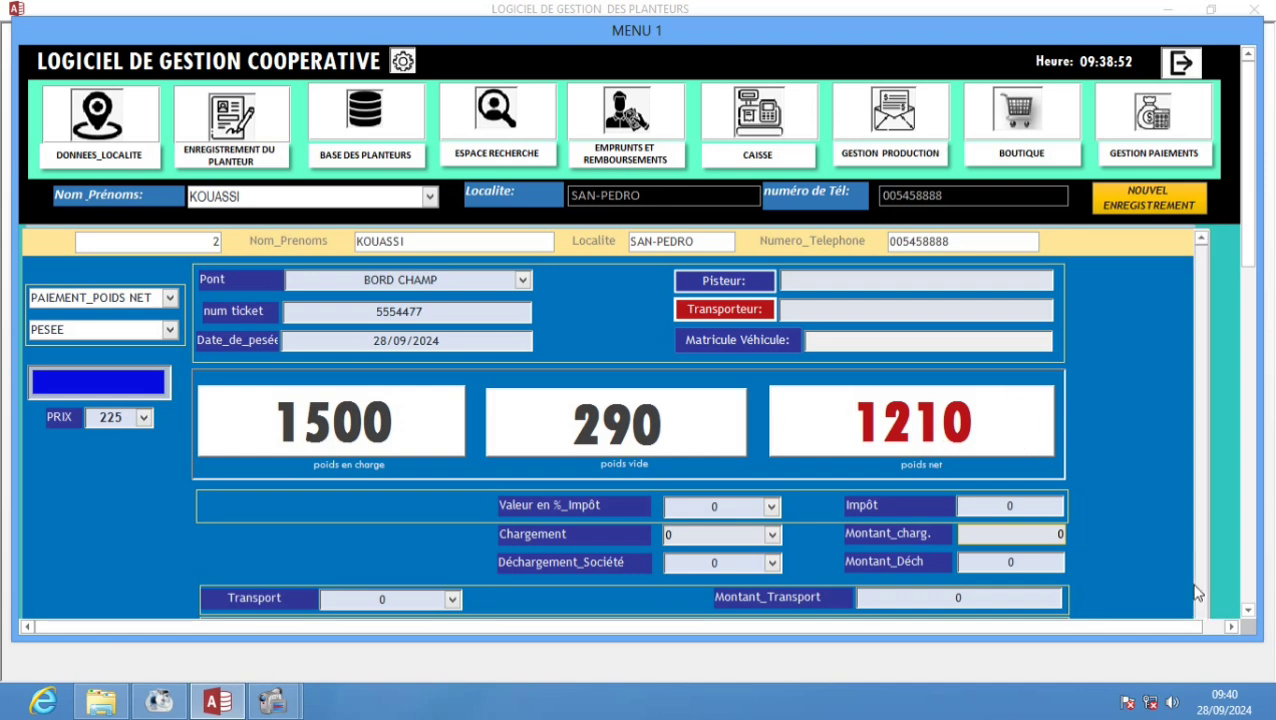
- Try other prices in the PRIX list, then leave the price at 225
click(1248, 611)
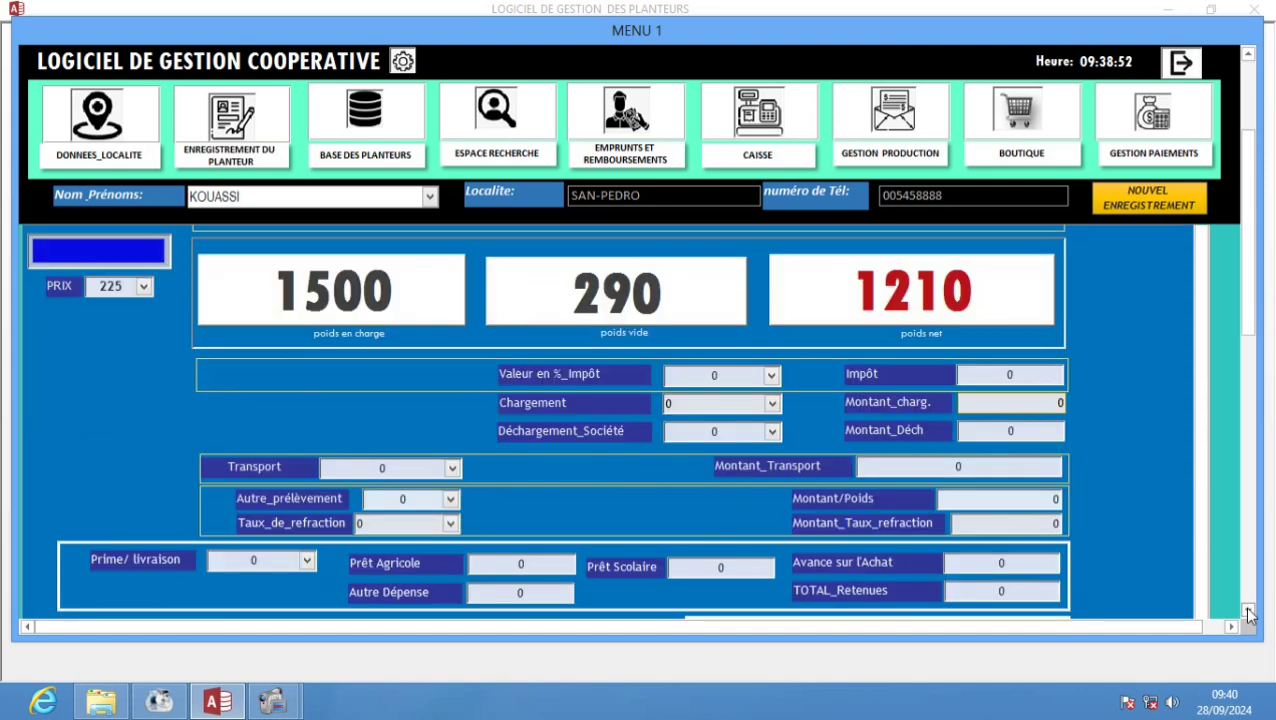
click(147, 290)
click(133, 326)
click(146, 288)
click(133, 367)
click(144, 288)
click(124, 343)
click(145, 289)
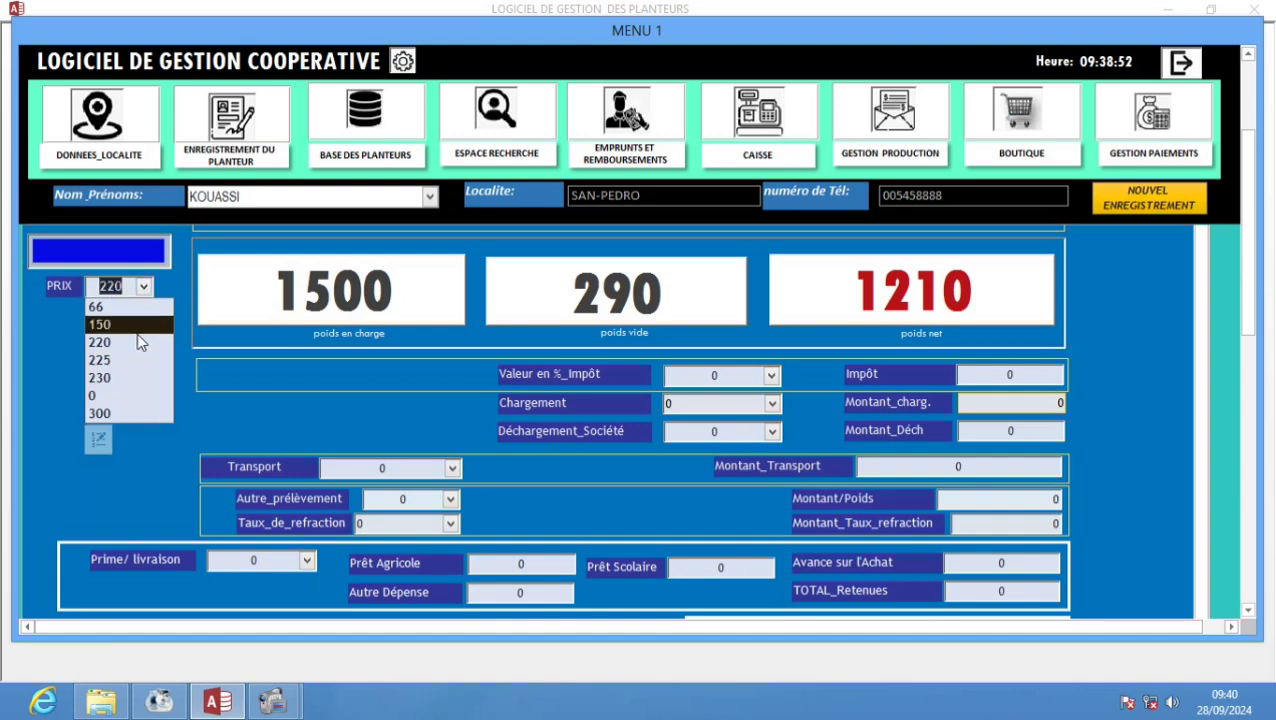
click(132, 362)
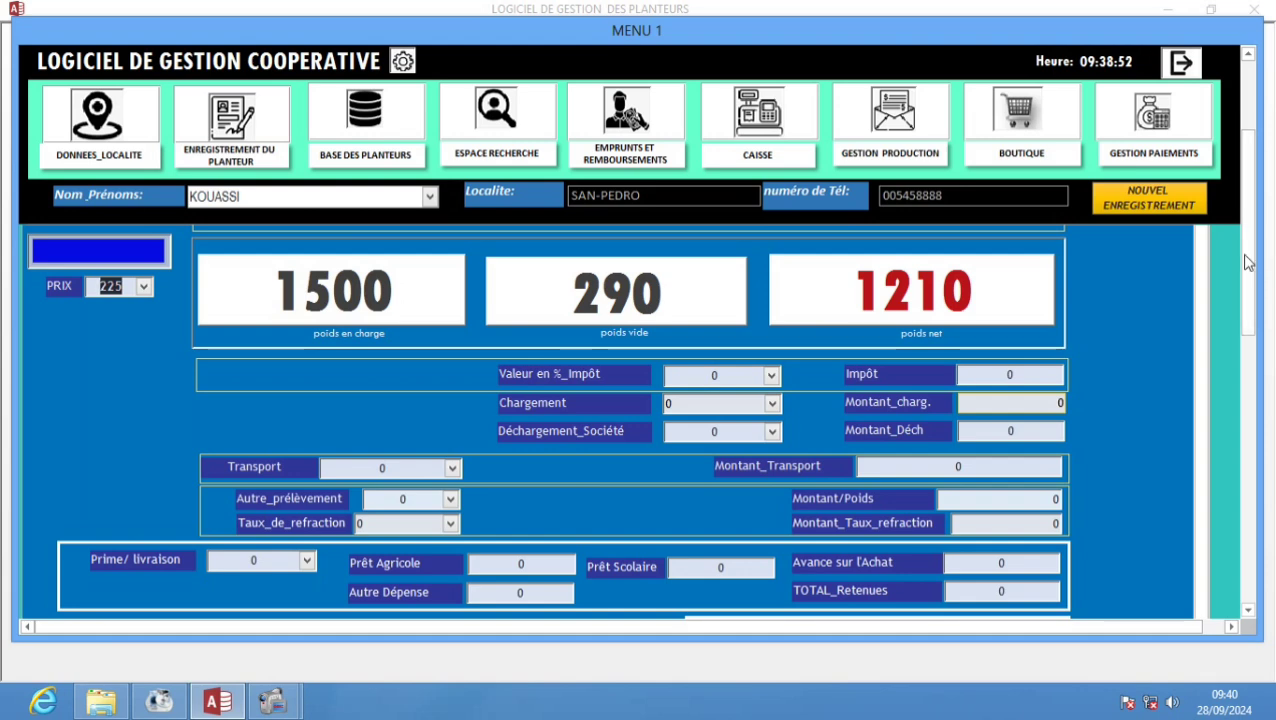
- Validate the weighing and confirm both prompts to open the BULLETIN DE PAIE3 slip
drag(1246, 262, 1247, 395)
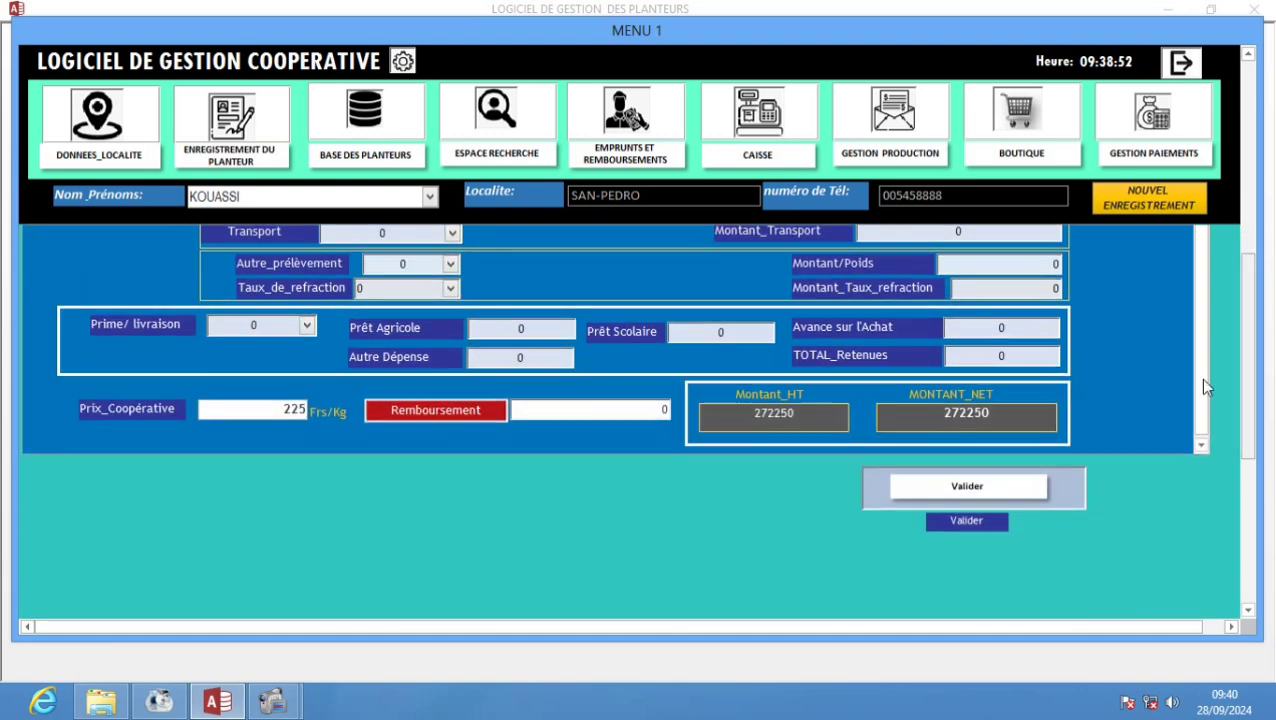
click(967, 486)
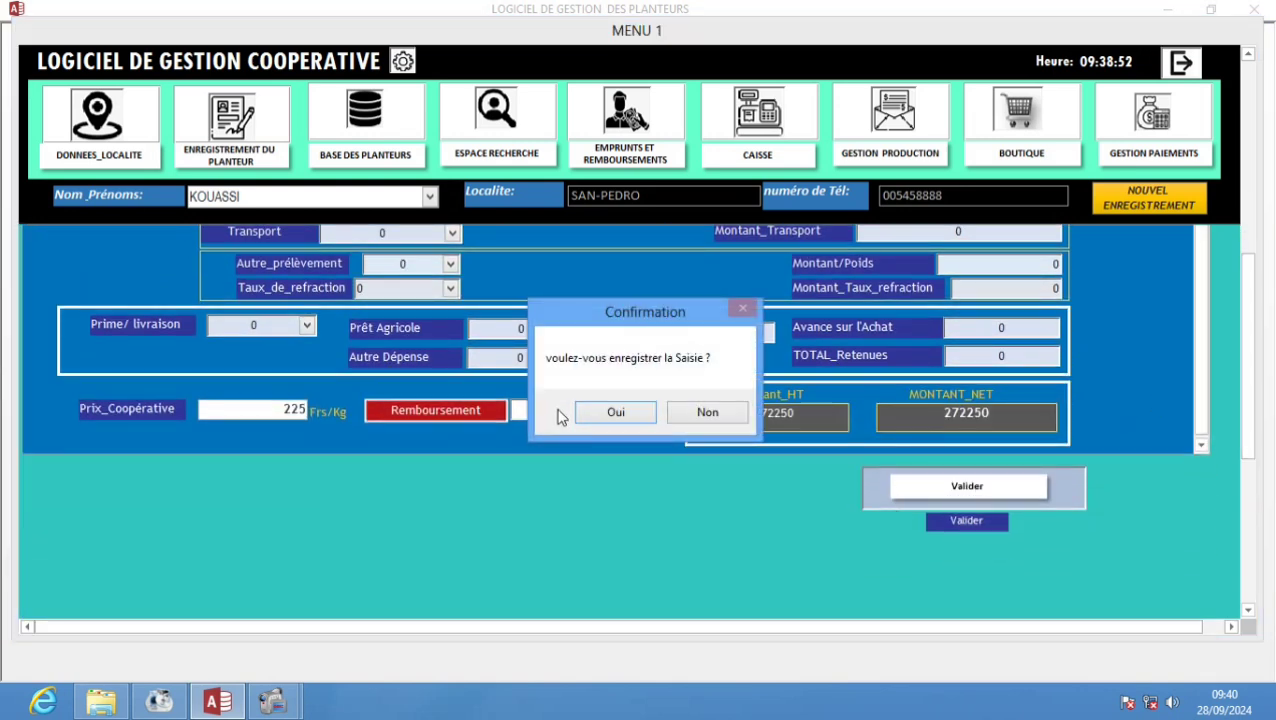
click(612, 421)
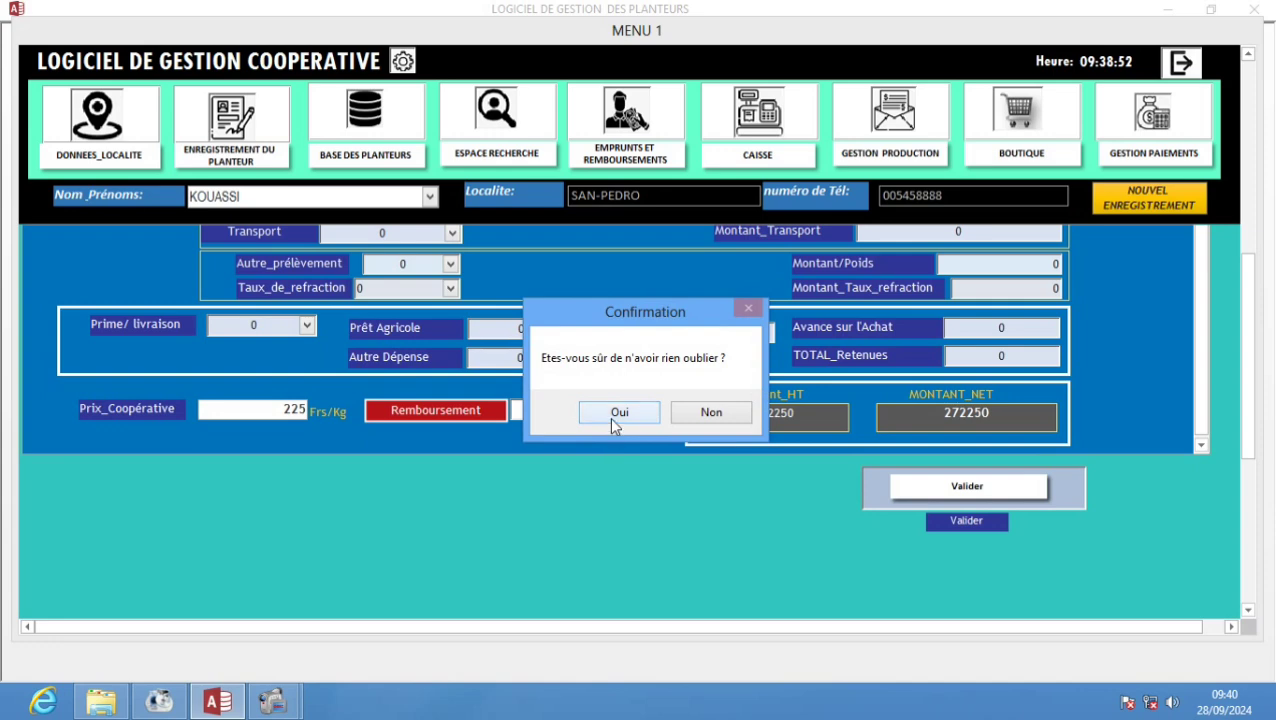
click(618, 413)
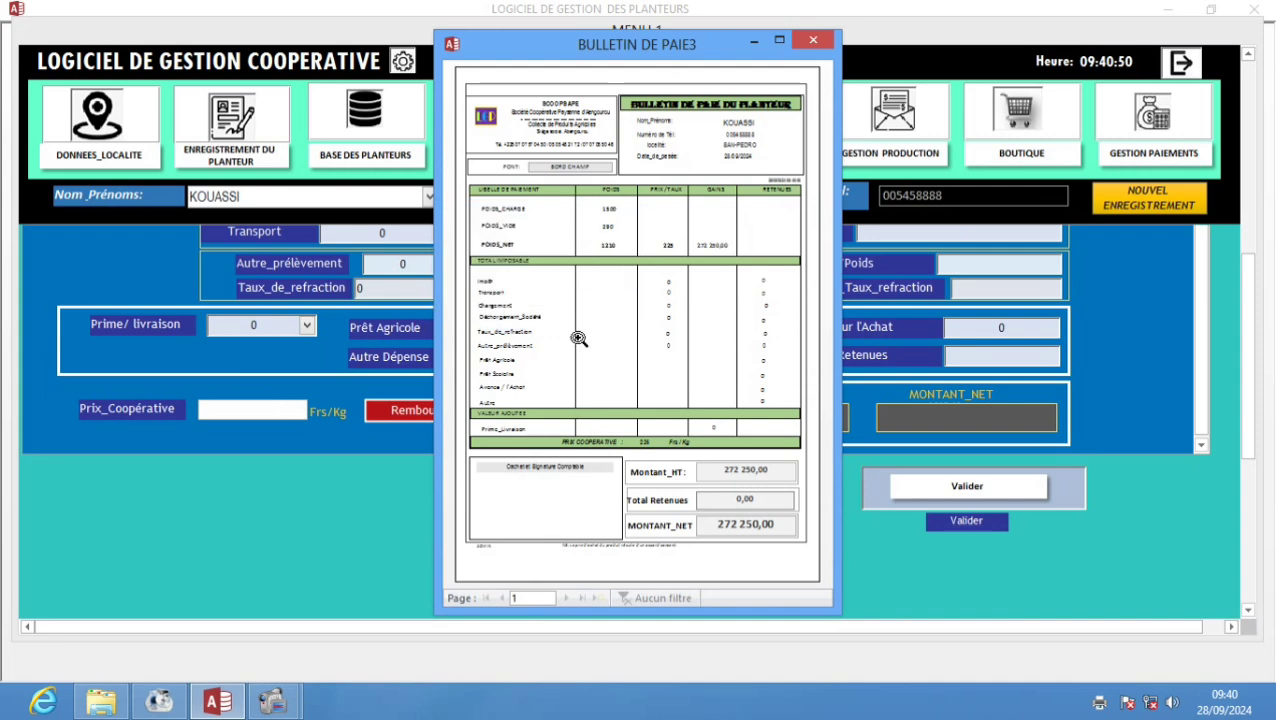
- Zoom in on the BULLETIN DE PAIE3 slip, return to full page, and close it
click(612, 159)
click(604, 178)
click(482, 122)
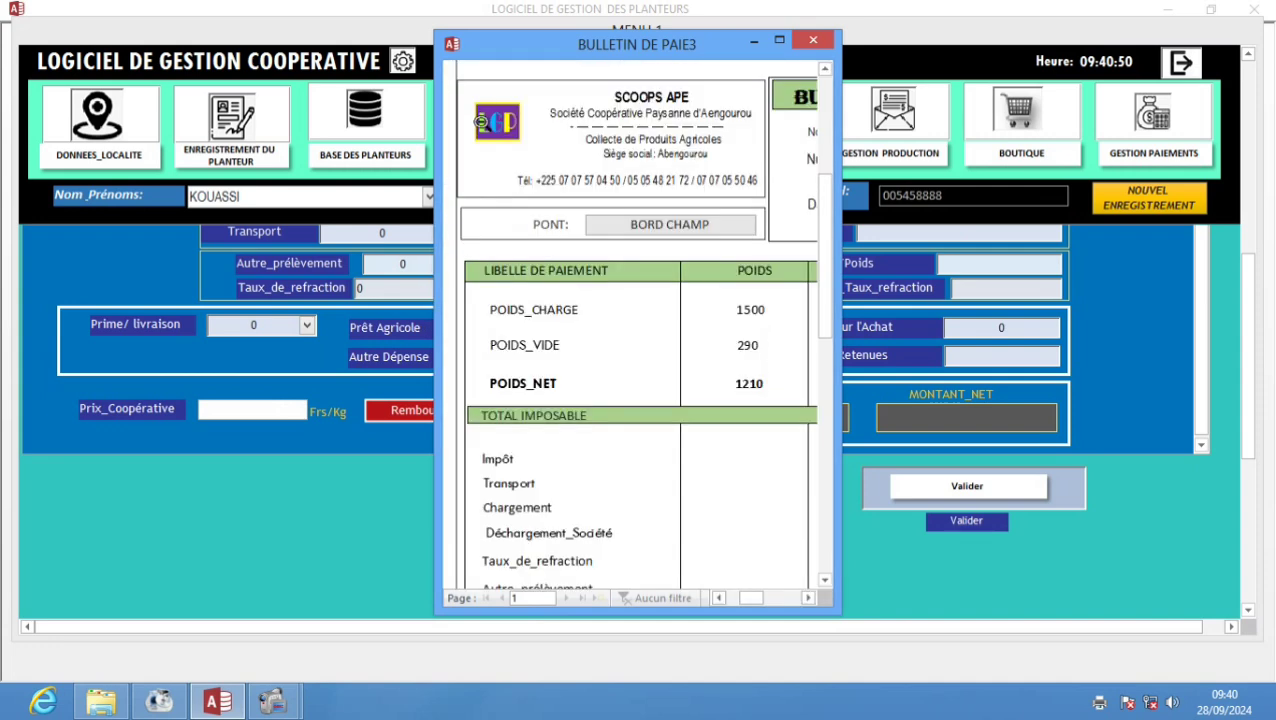
click(494, 145)
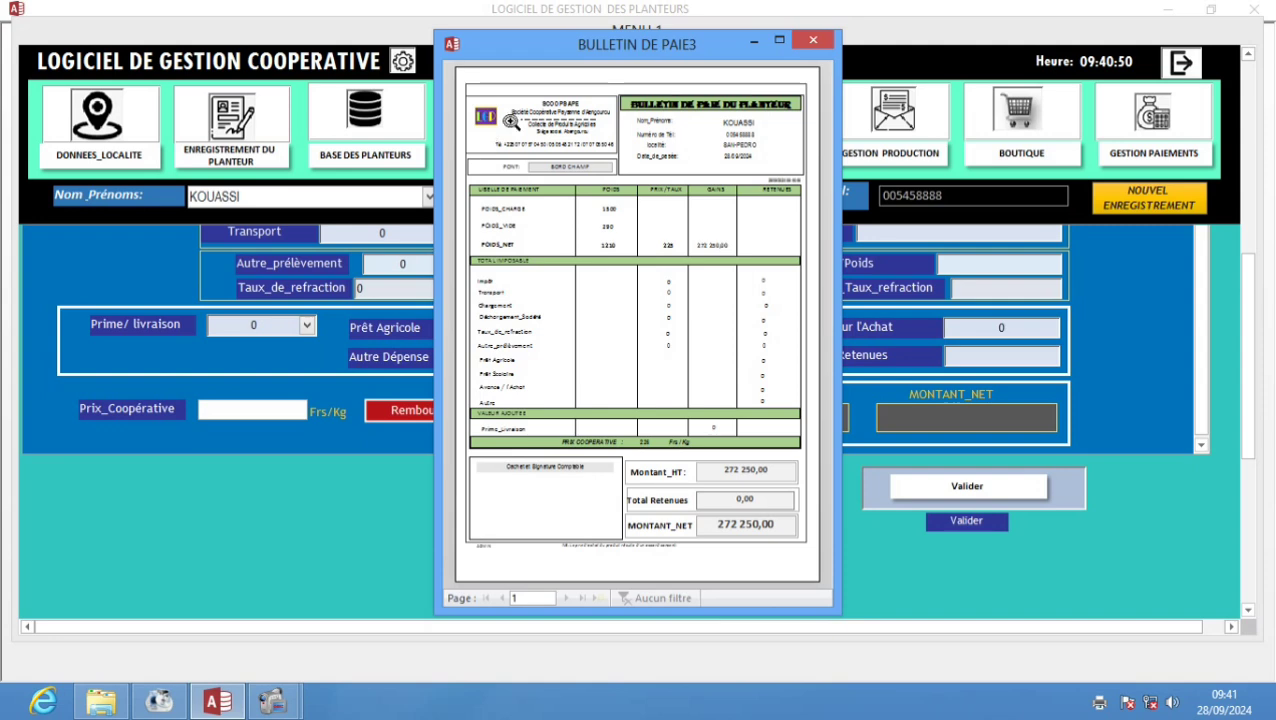
click(812, 41)
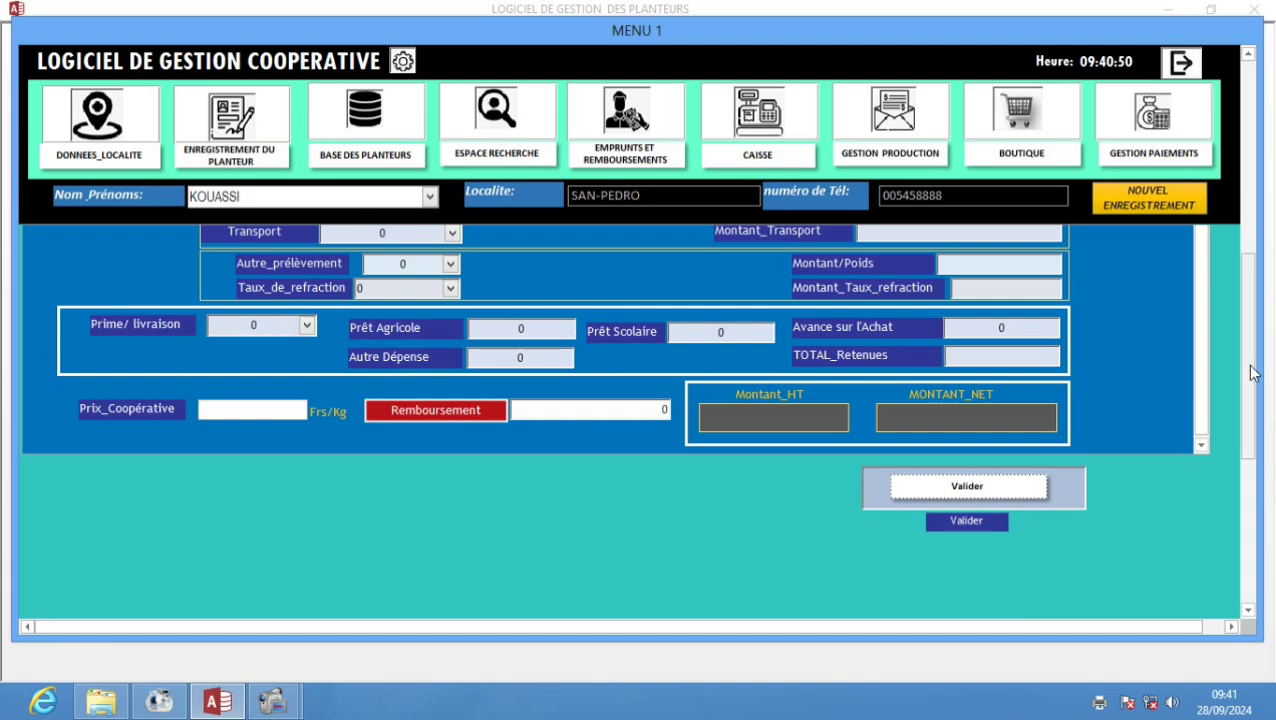
- Reselect the planter in the Nom_Prénoms field of the blank weighing form
drag(1253, 364, 1268, 152)
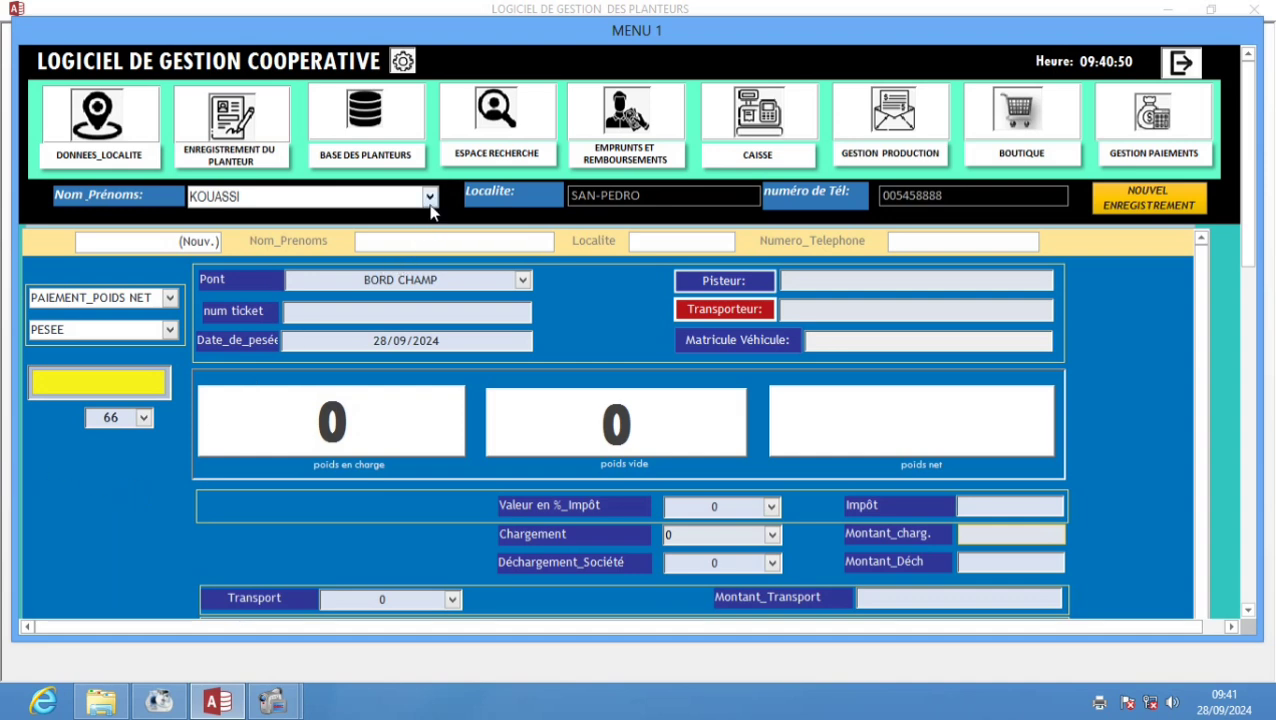
click(431, 198)
click(421, 222)
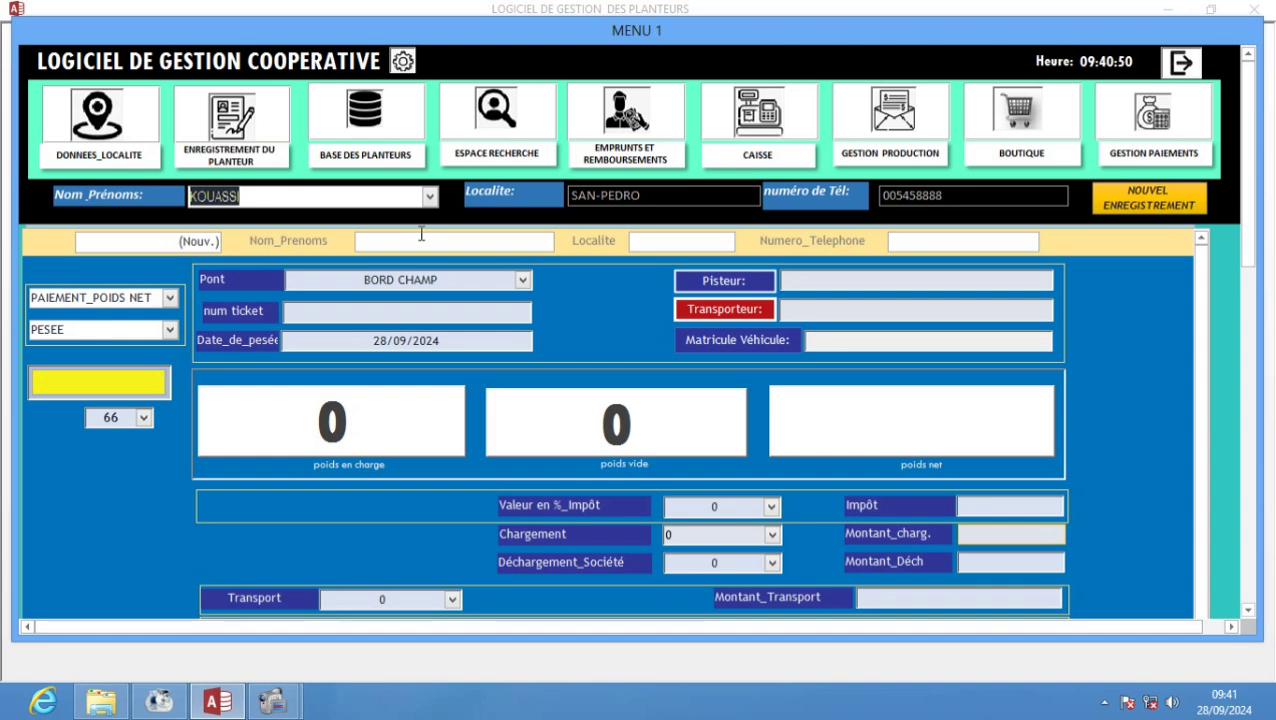
- Open SUIVI DES PAIEMENTS and choose the planter with residence SAN-PEDRO
click(1128, 160)
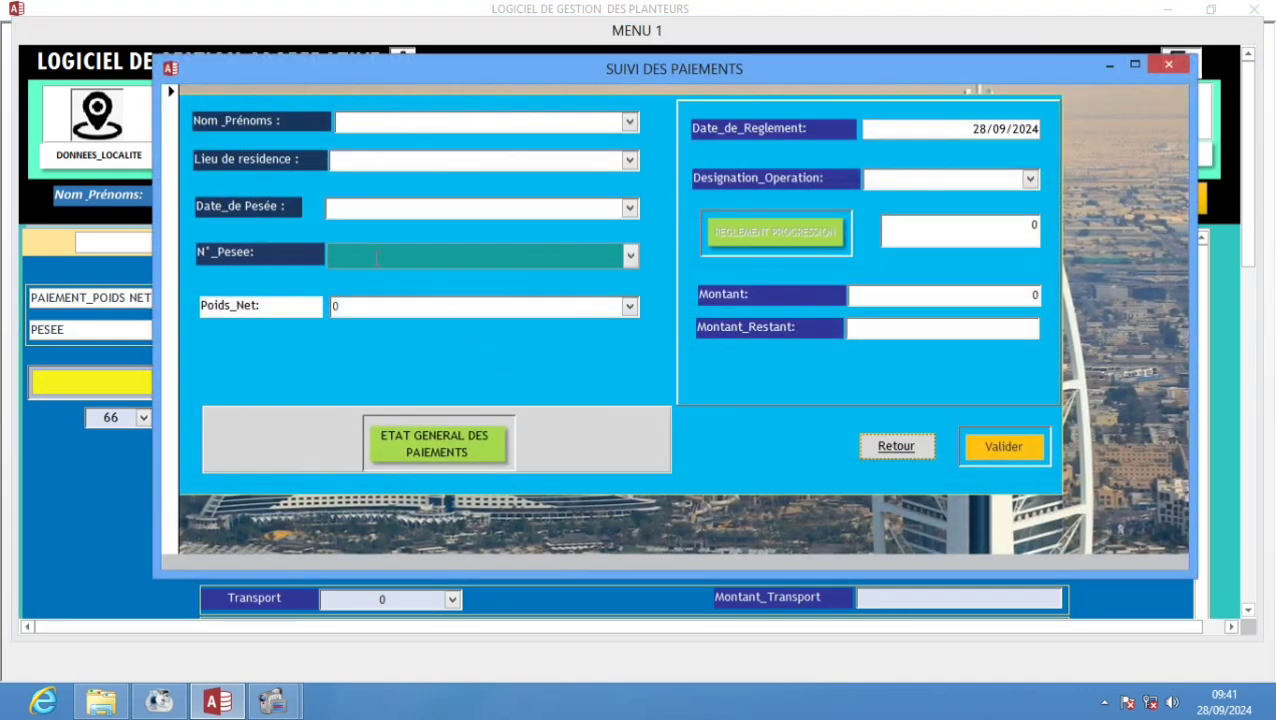
click(629, 122)
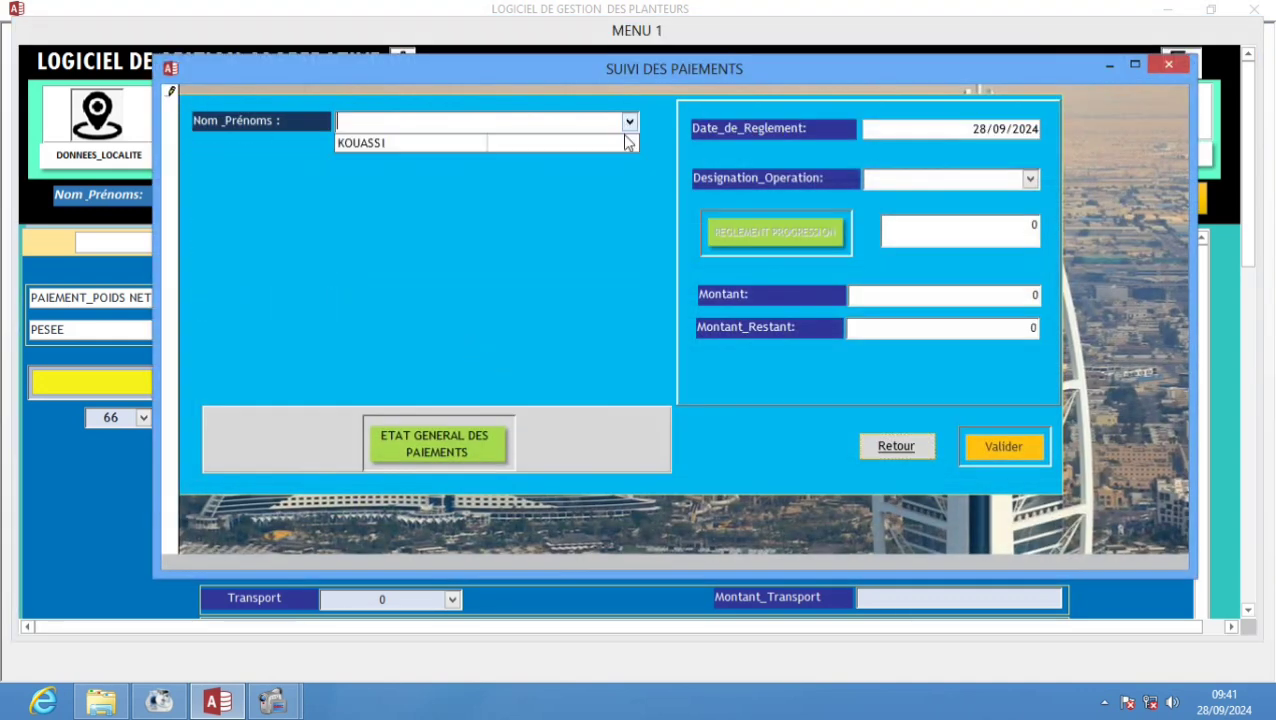
click(558, 143)
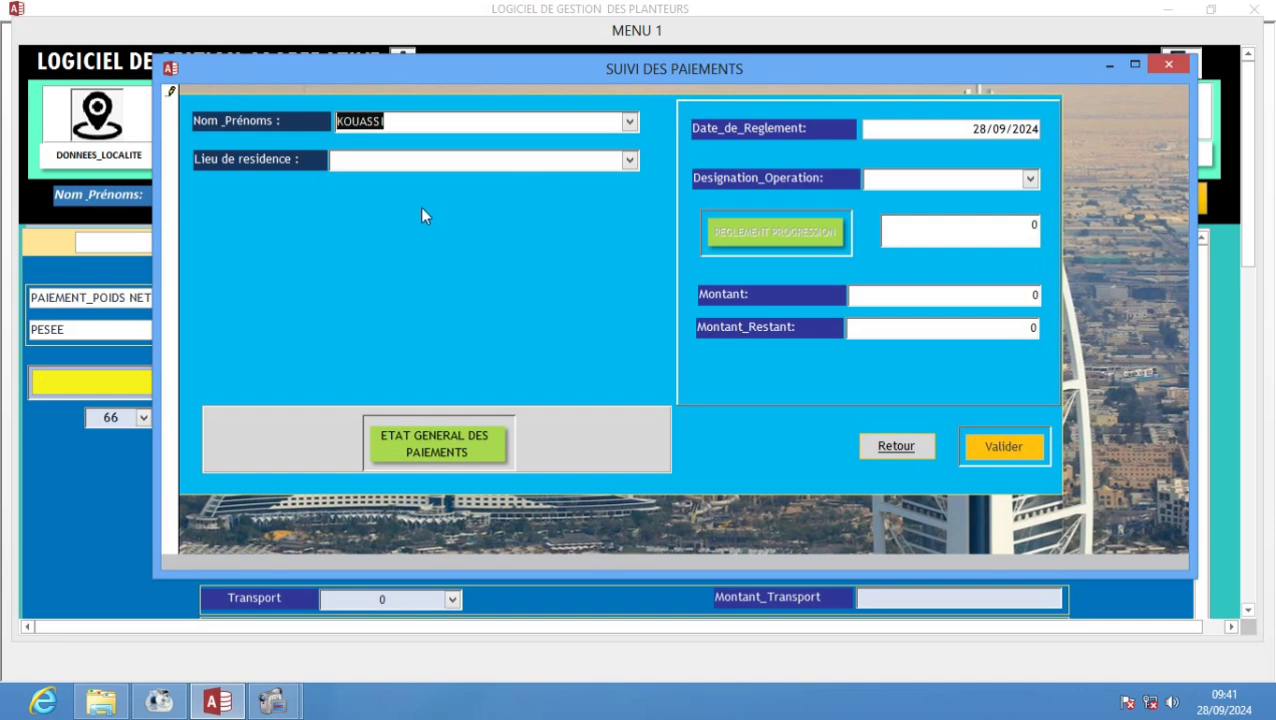
click(630, 161)
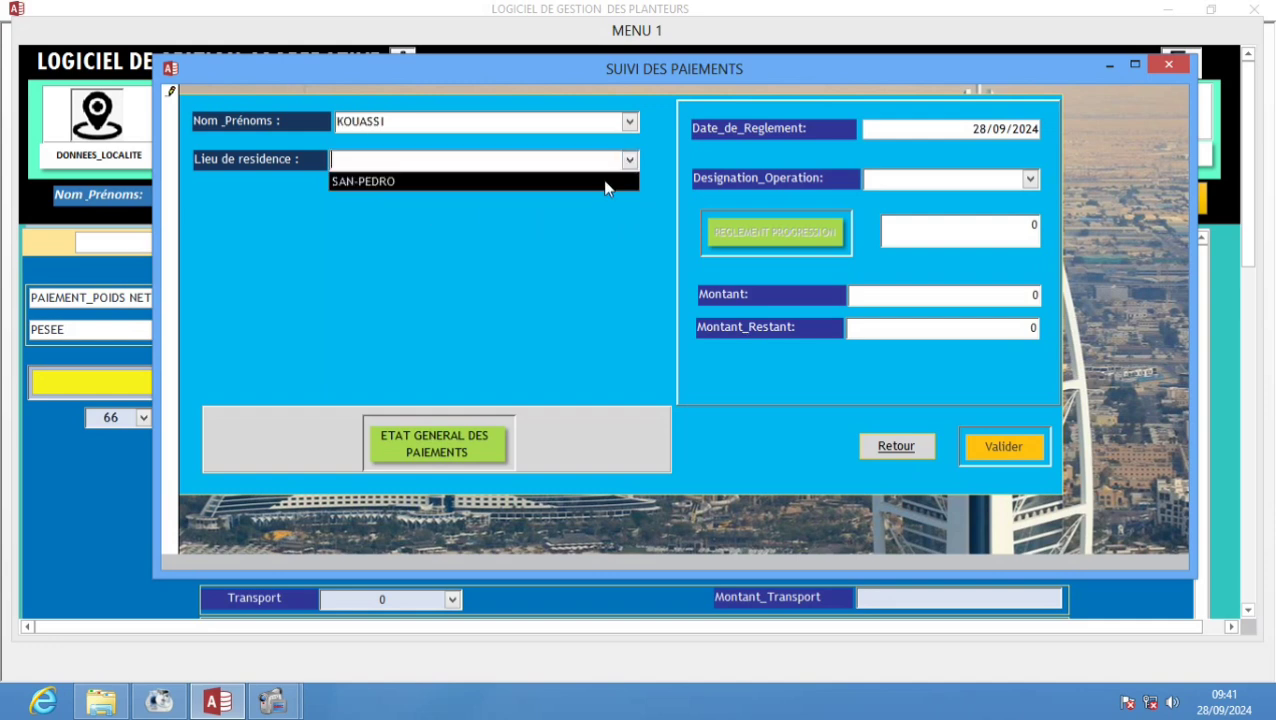
click(600, 182)
- Pick date 28/09/2024, weighing number 2 and net weight 1210, giving Montant_TTC 272250
click(628, 208)
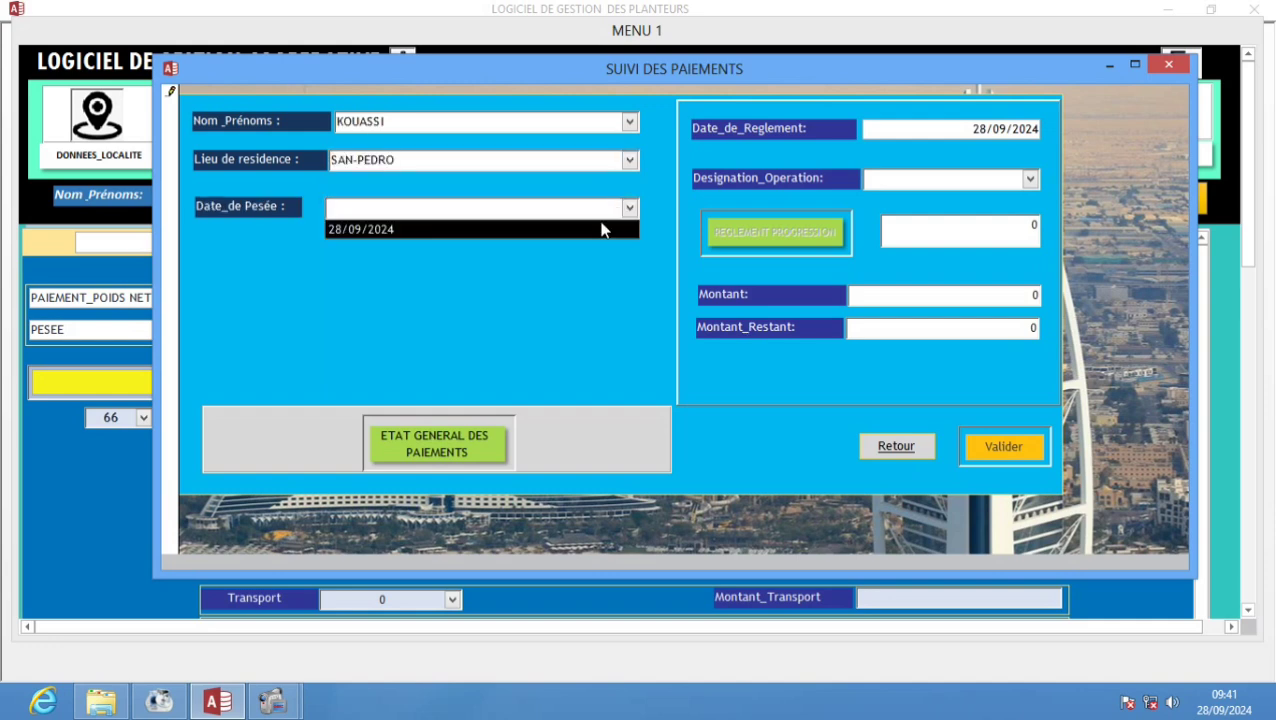
click(601, 229)
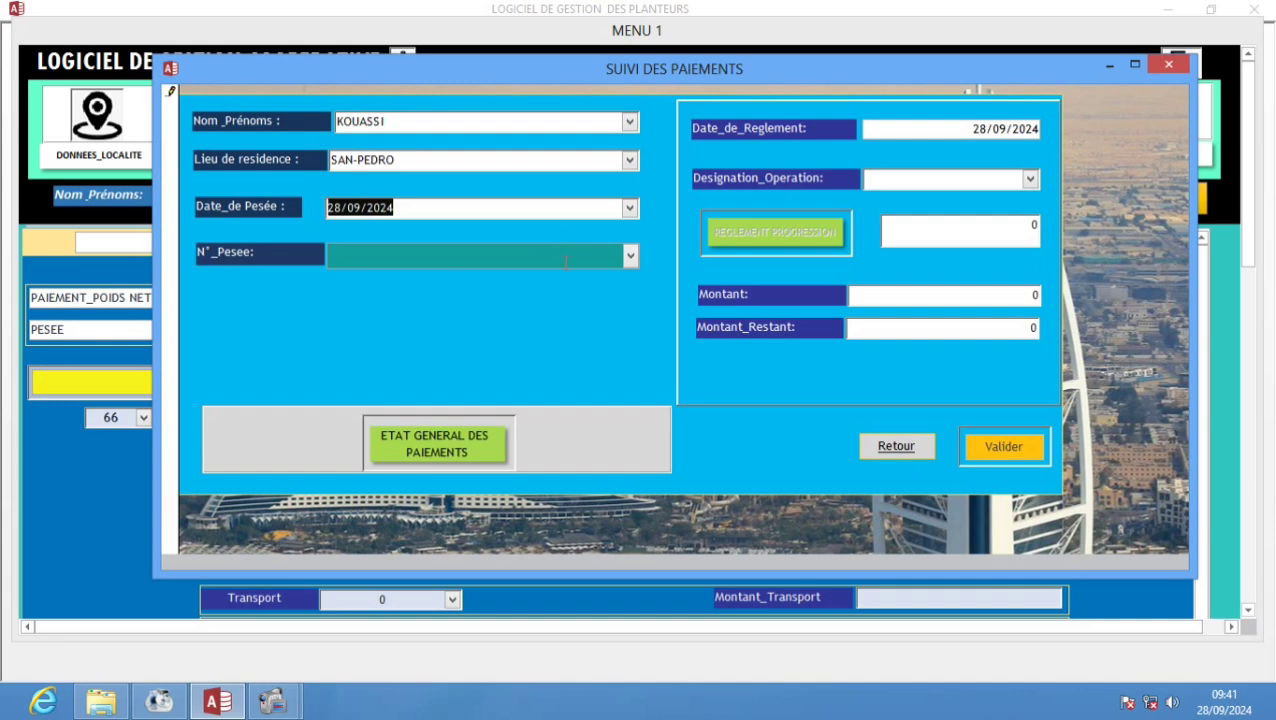
click(630, 255)
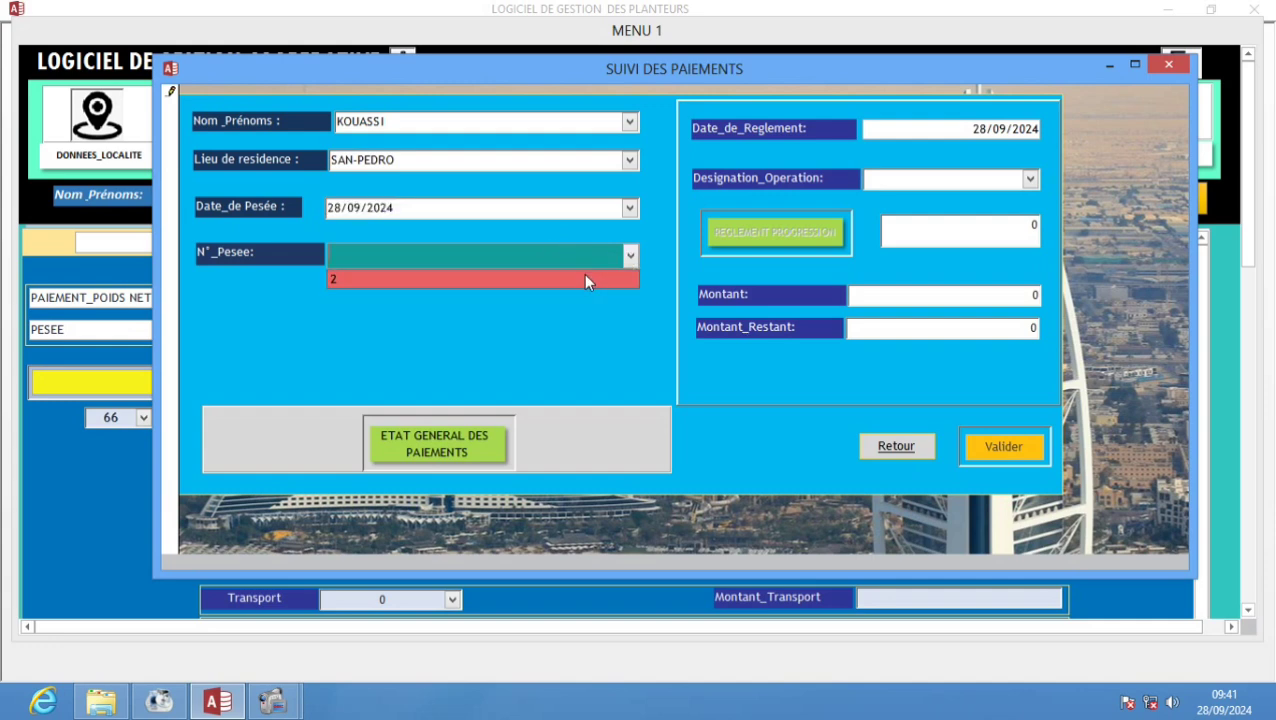
click(585, 279)
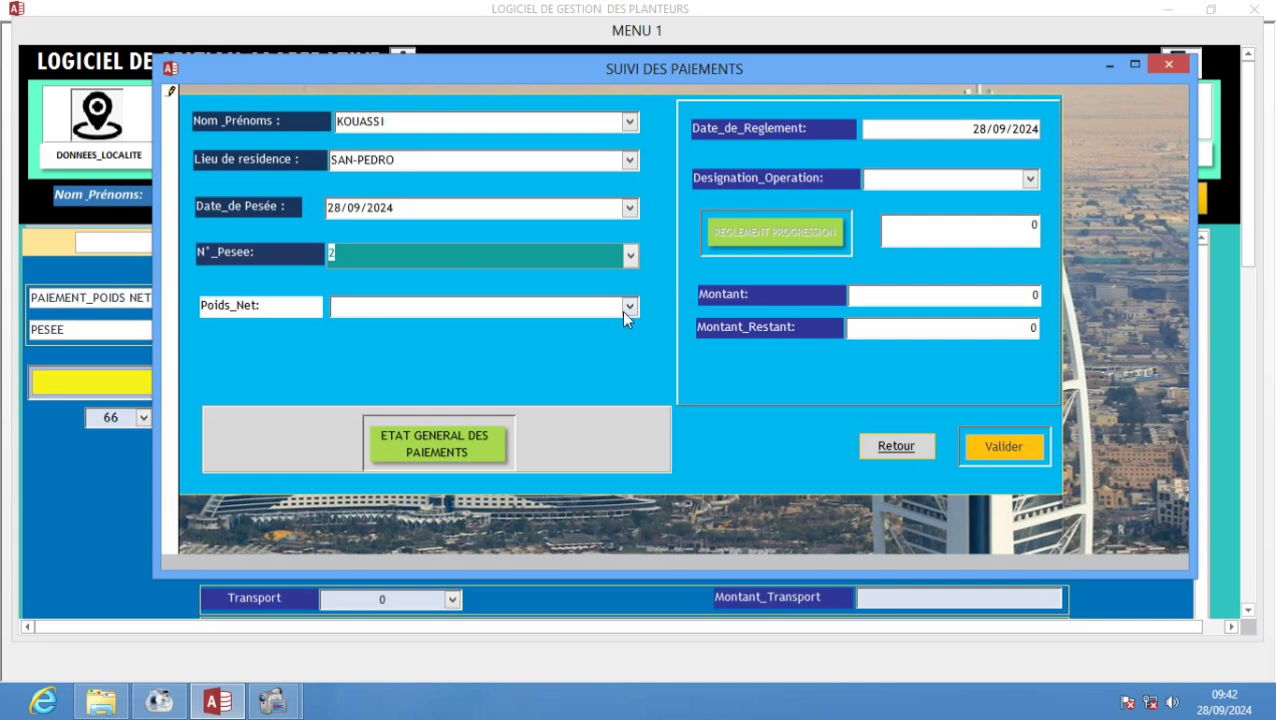
click(629, 255)
click(620, 278)
click(623, 306)
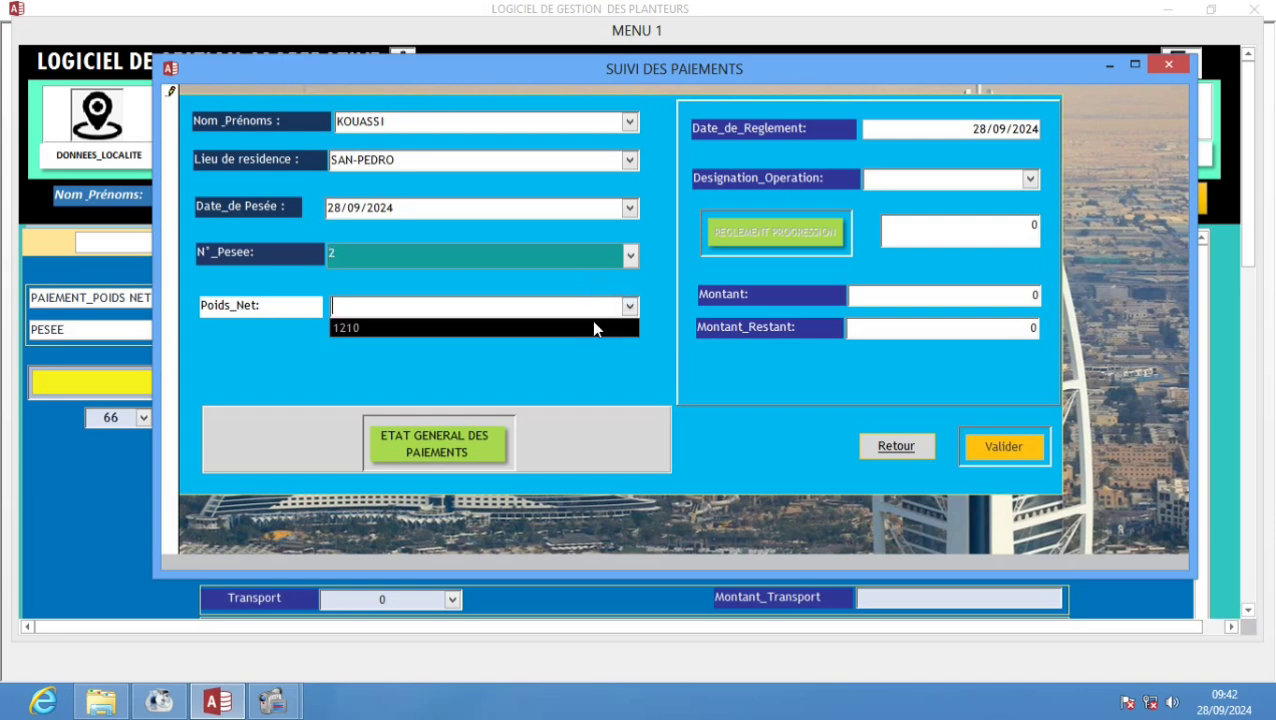
click(592, 323)
click(427, 352)
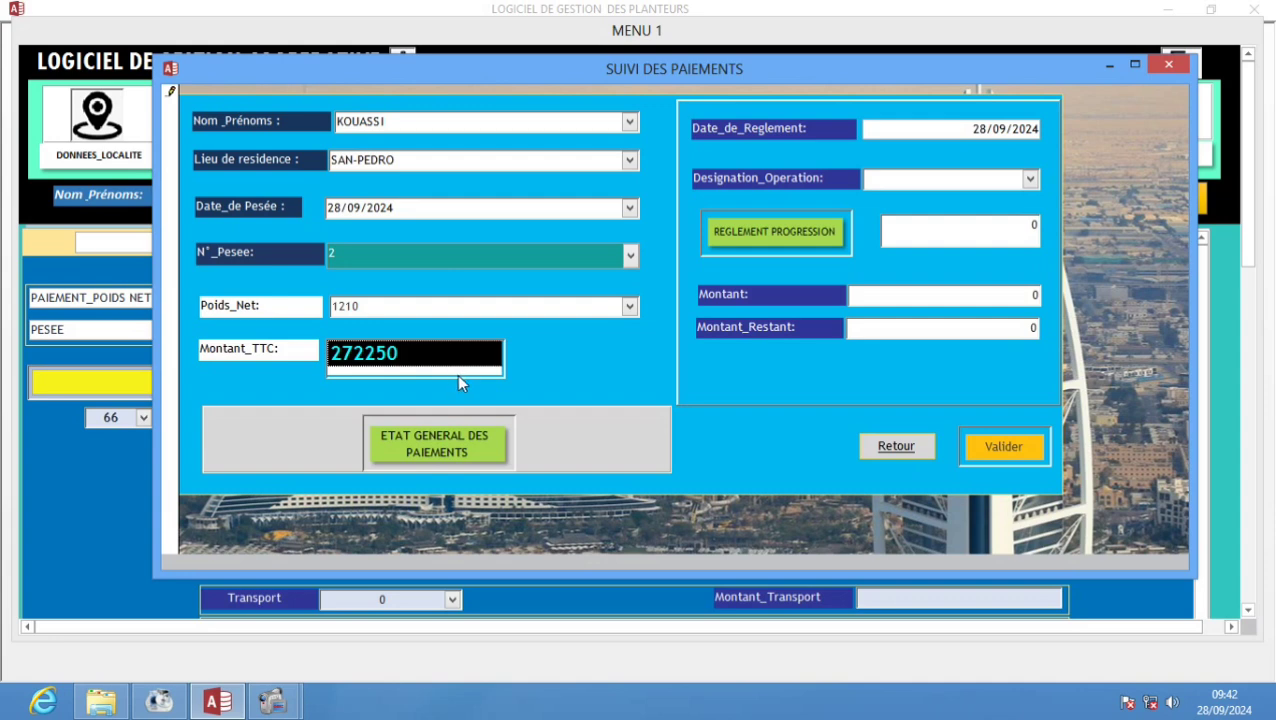
- Set the operation to Paiement_Partiel and check the empty payment progression
click(1025, 179)
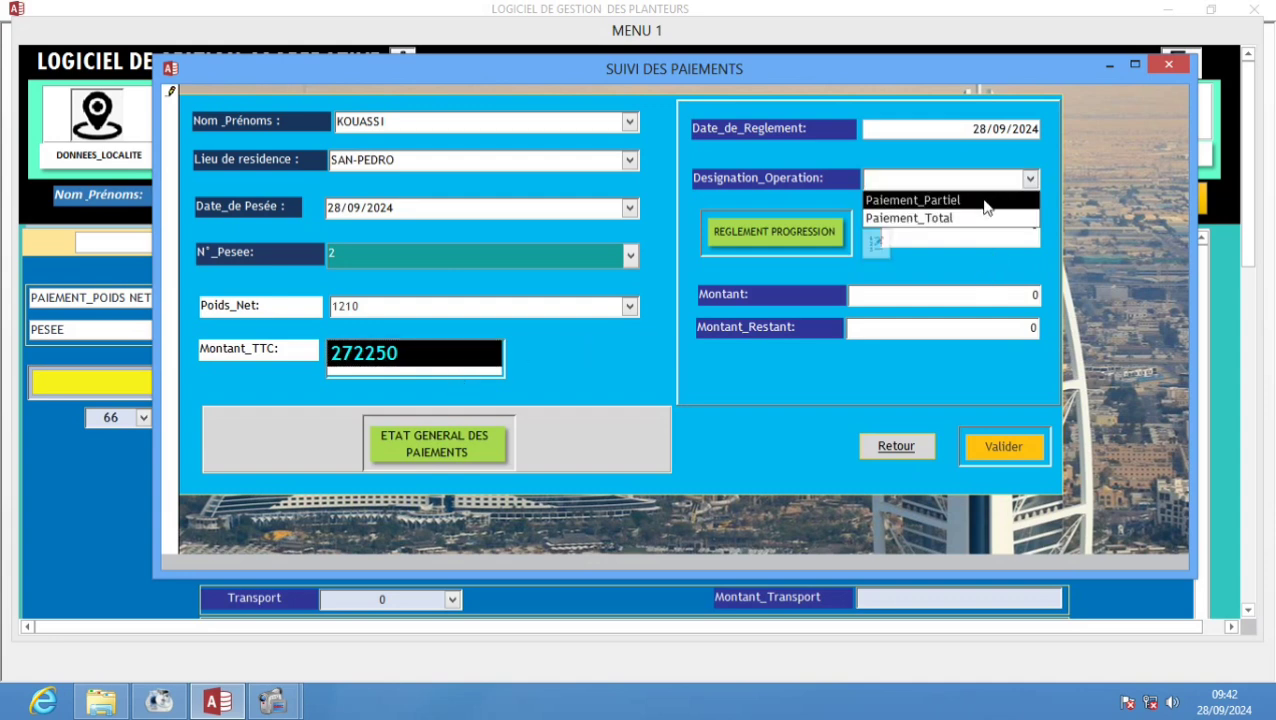
click(985, 202)
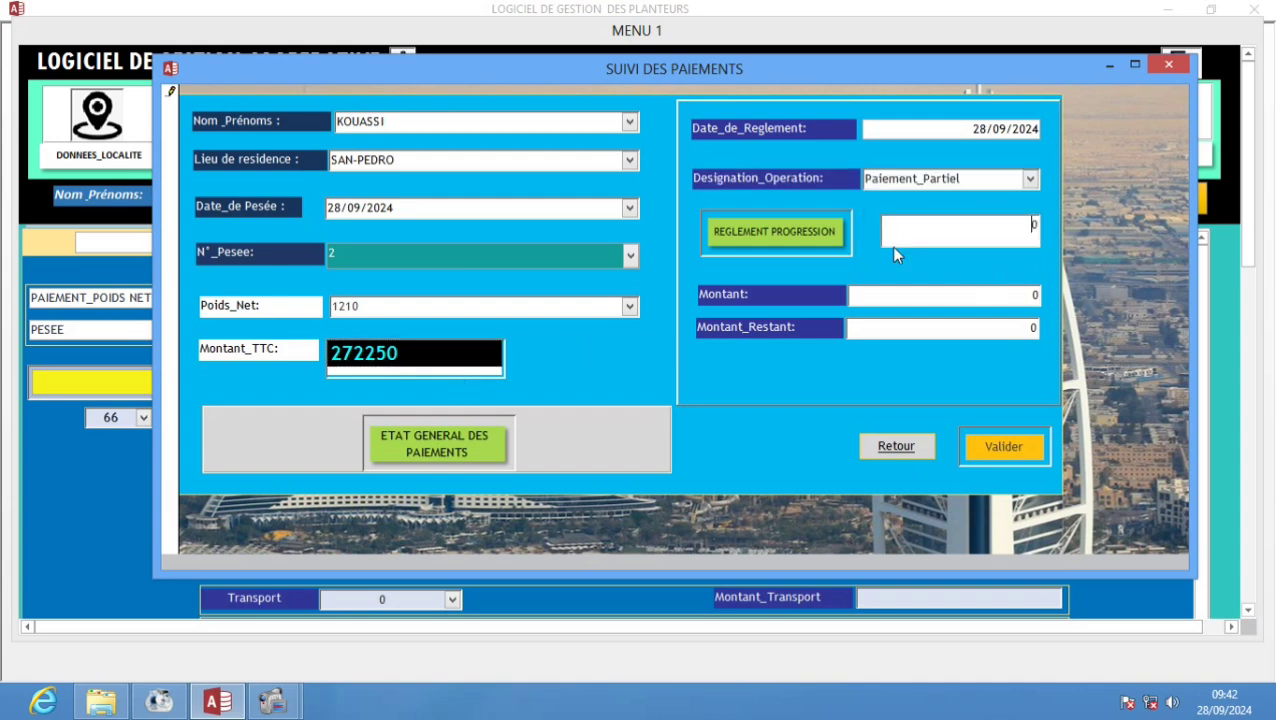
click(758, 232)
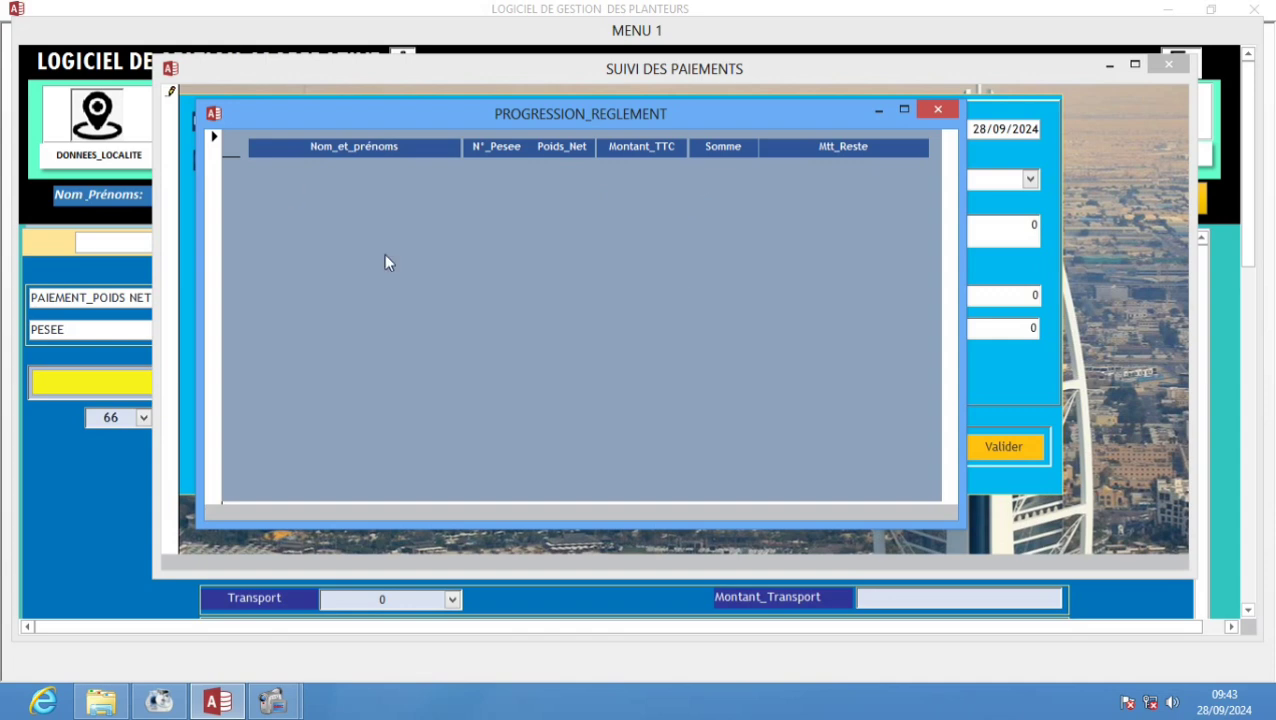
click(938, 110)
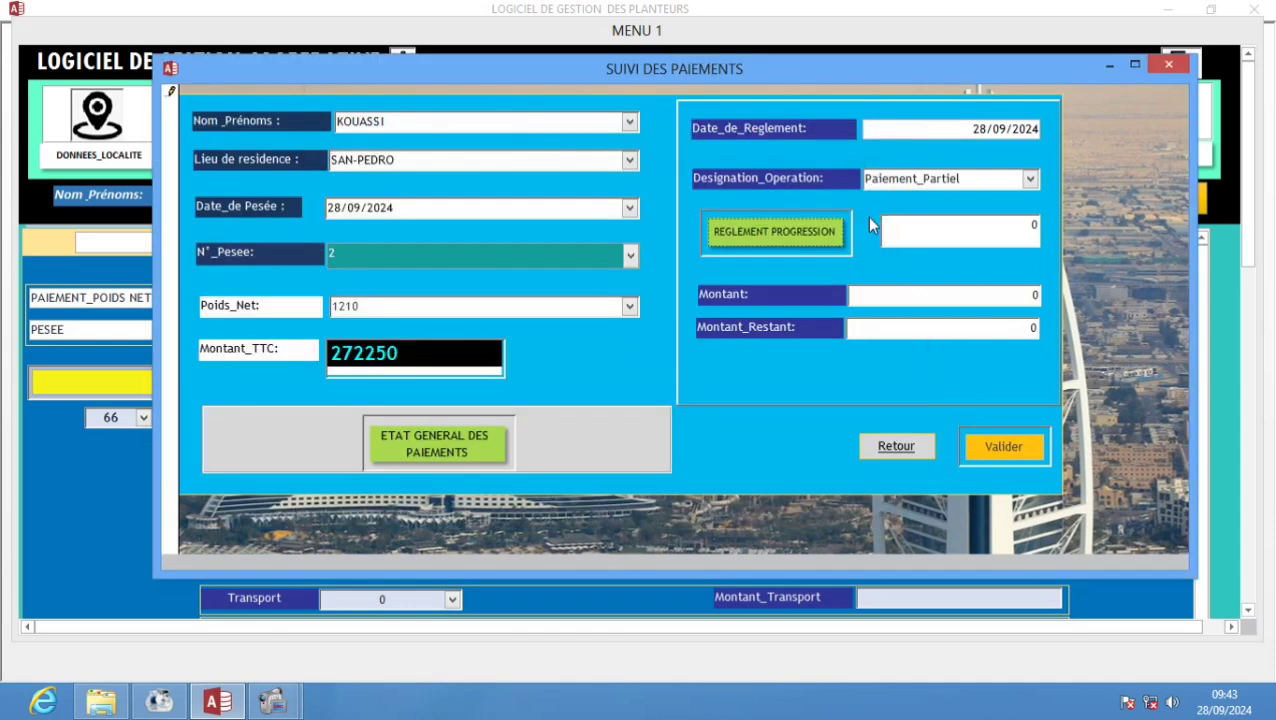
- Enter 272250 as the amount owed and 200000 as the amount paid
click(914, 231)
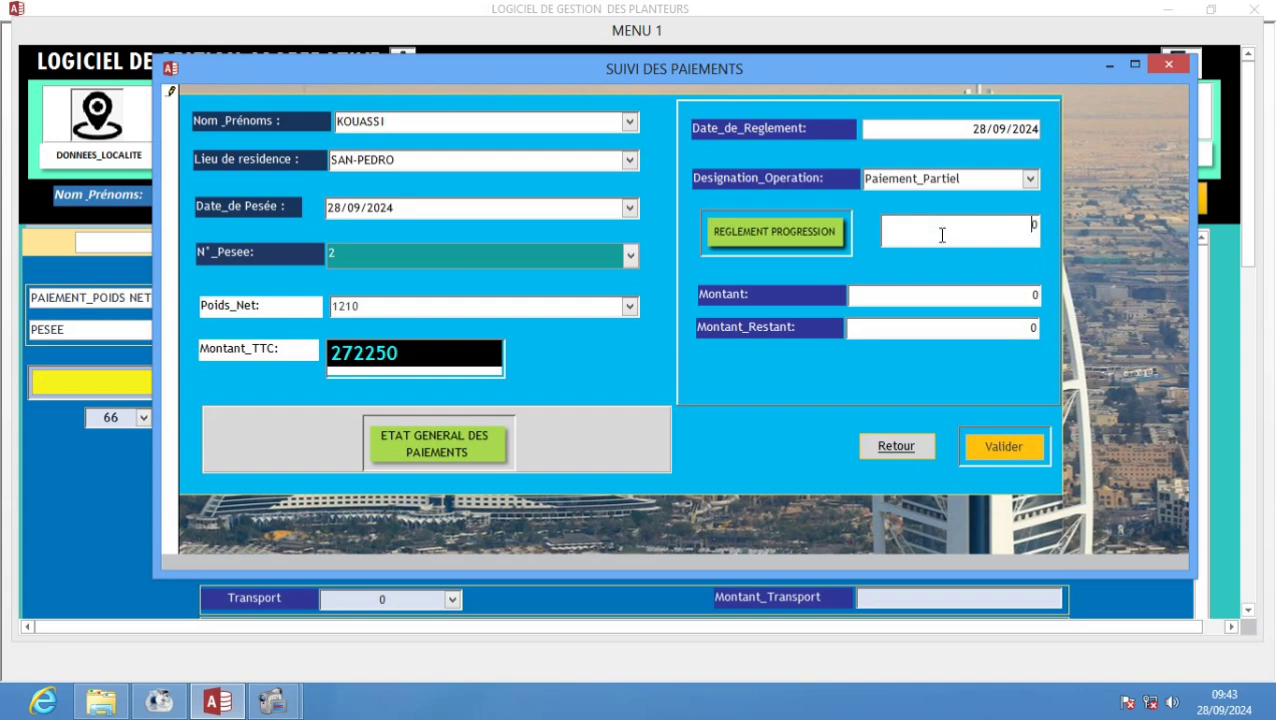
text(272250)
key(Delete)
click(958, 293)
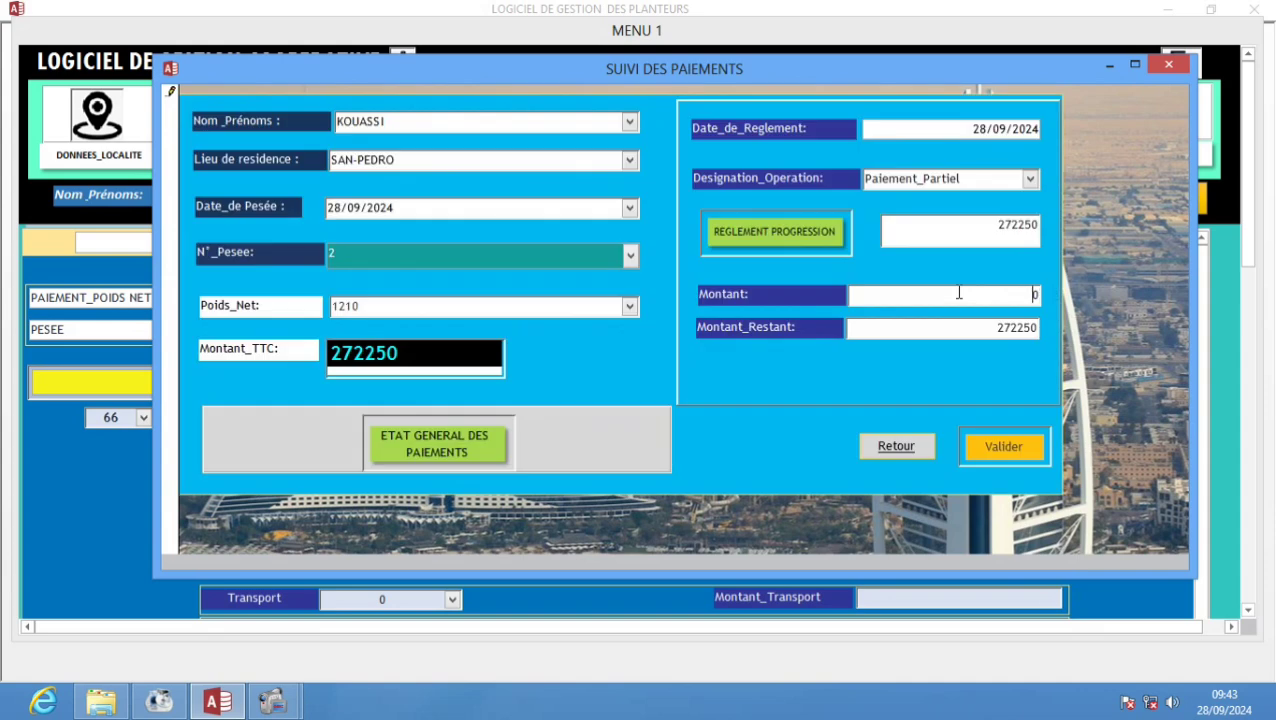
text(200000)
- Save the 200000 partial payment and record it in the CAISSE register, confirming each prompt
click(993, 449)
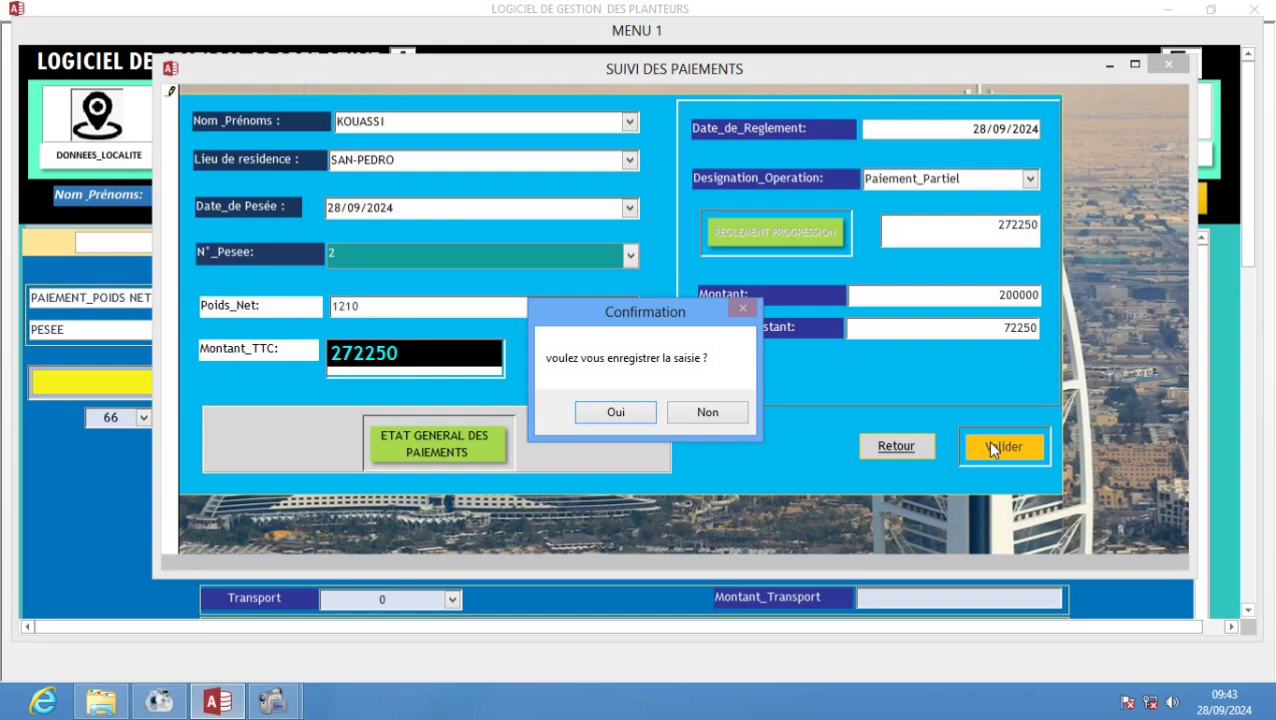
click(618, 411)
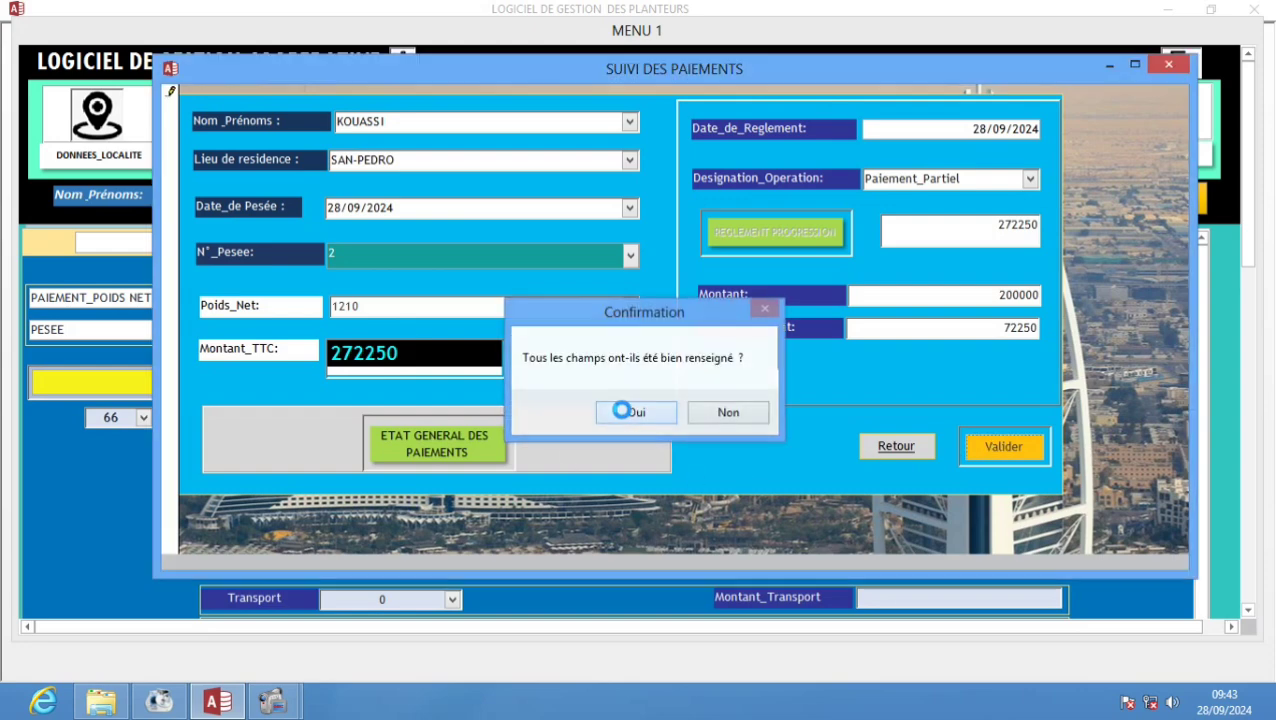
click(622, 411)
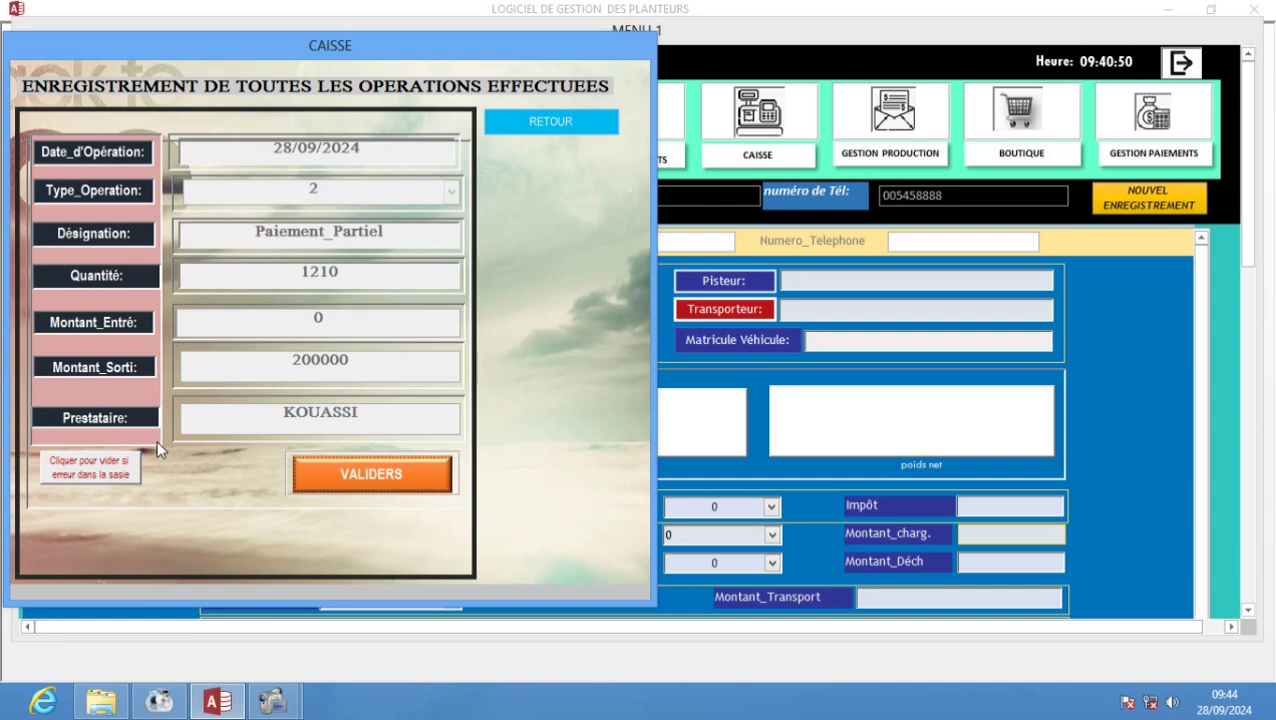
click(353, 476)
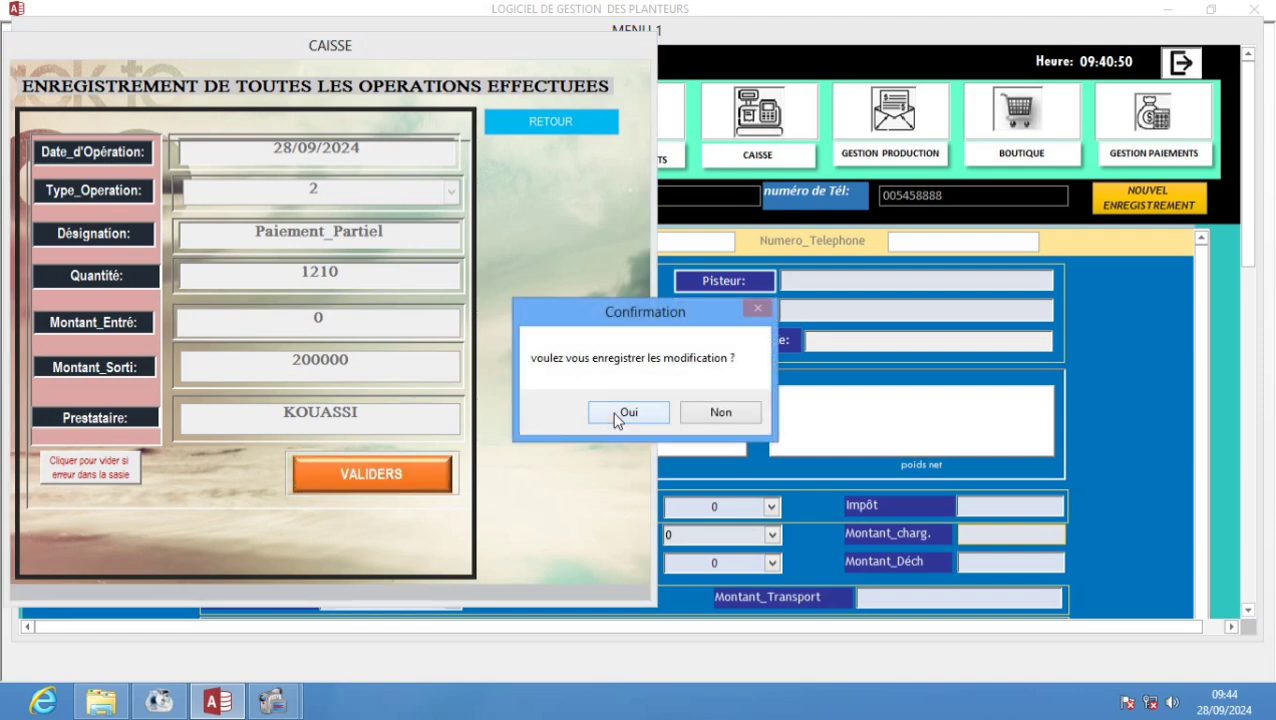
click(626, 413)
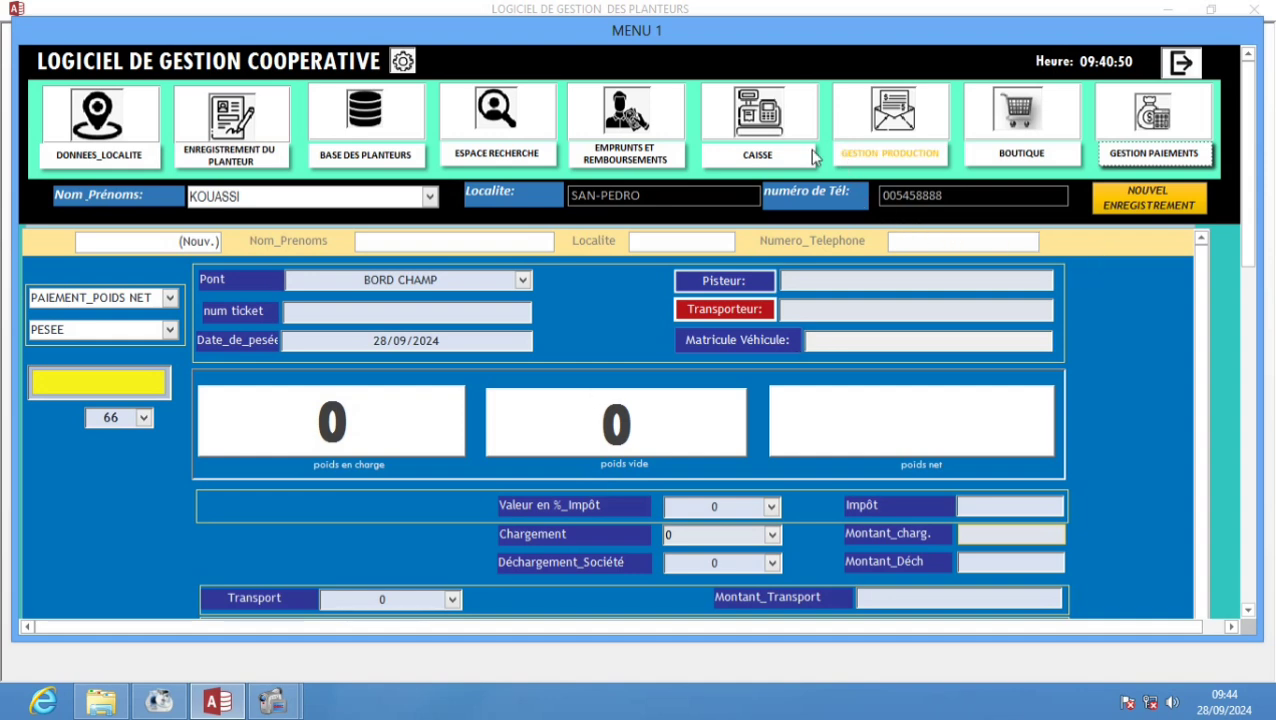
click(847, 152)
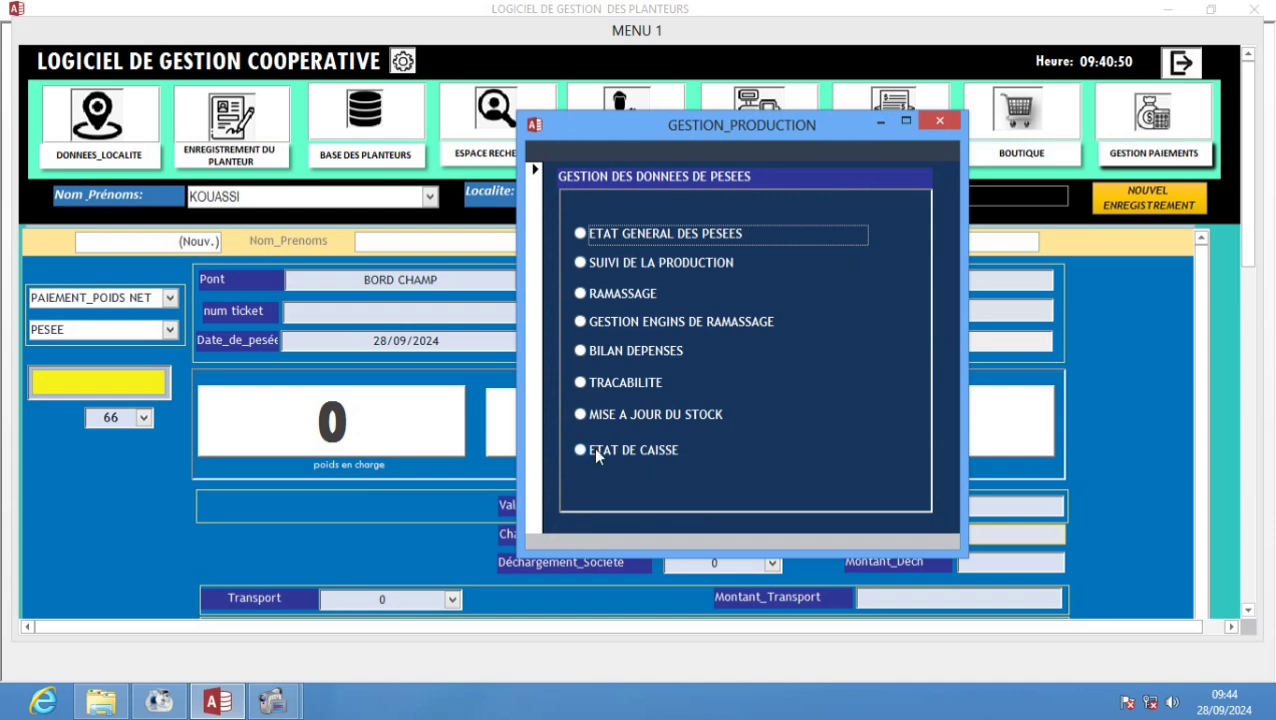
click(593, 449)
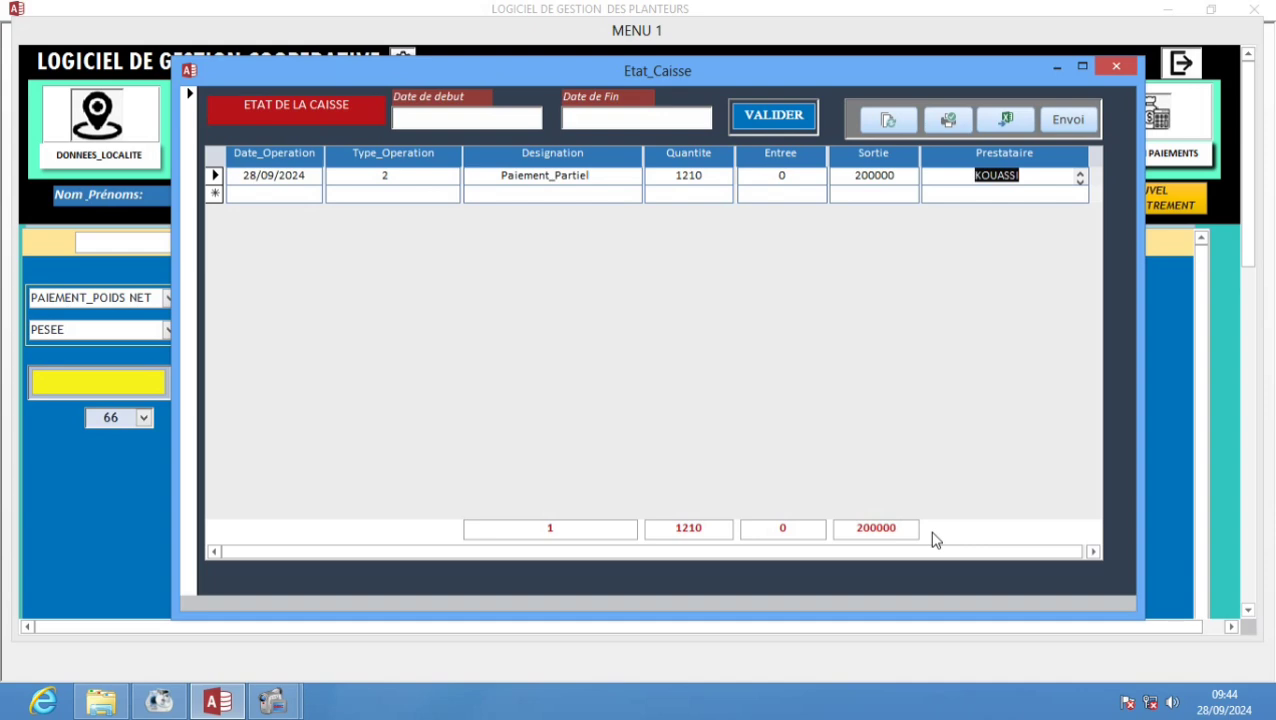
click(1116, 66)
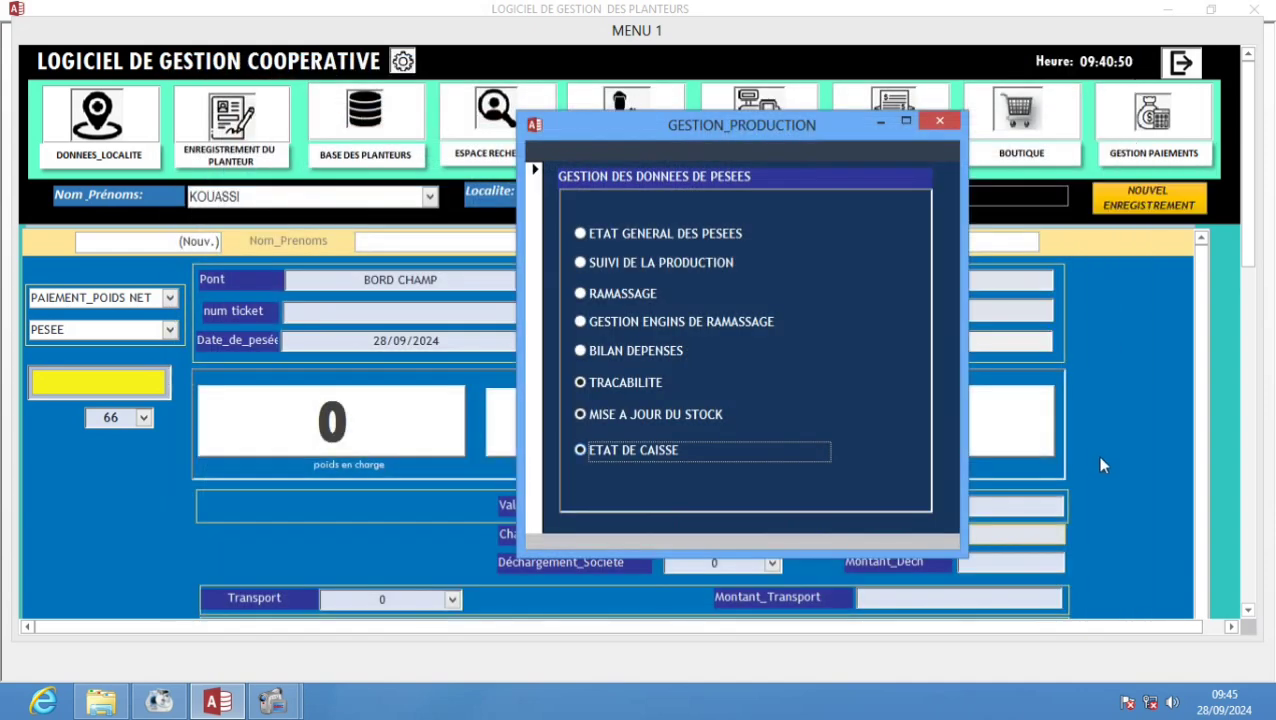
click(941, 127)
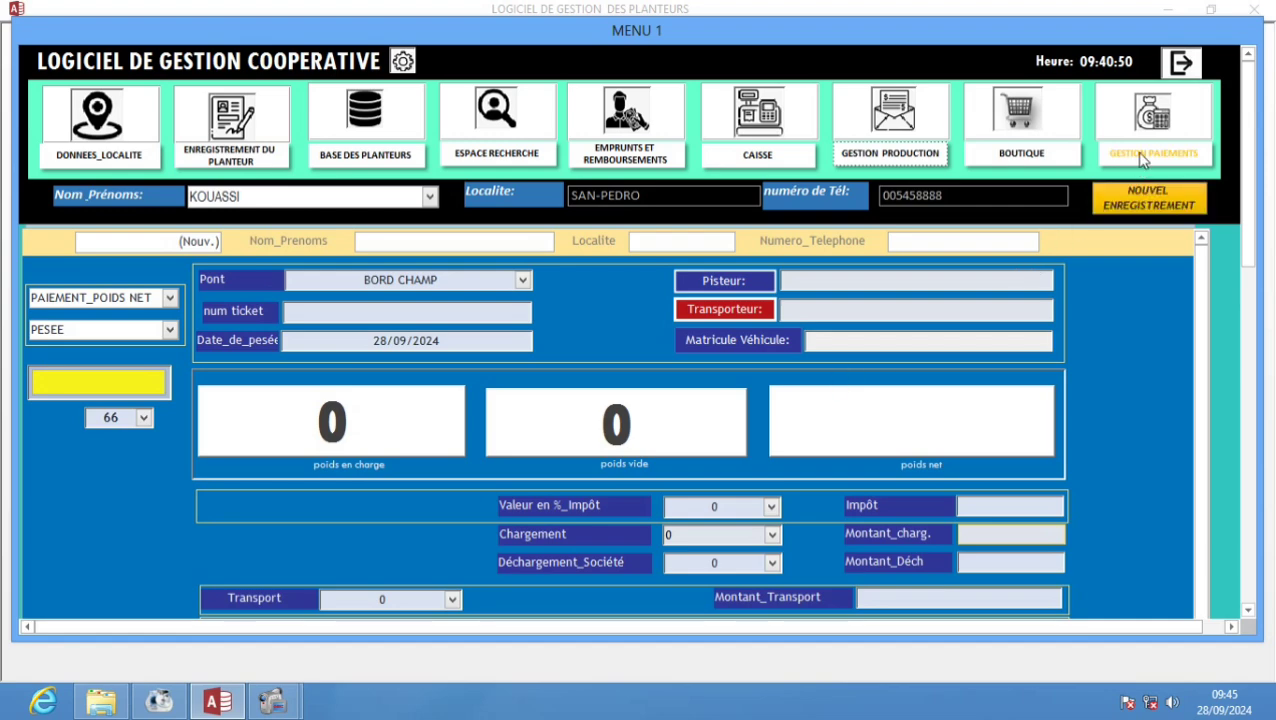
- Reopen payment tracking for the same planter, SAN-PEDRO, weighing date 28/09/2024
click(1140, 110)
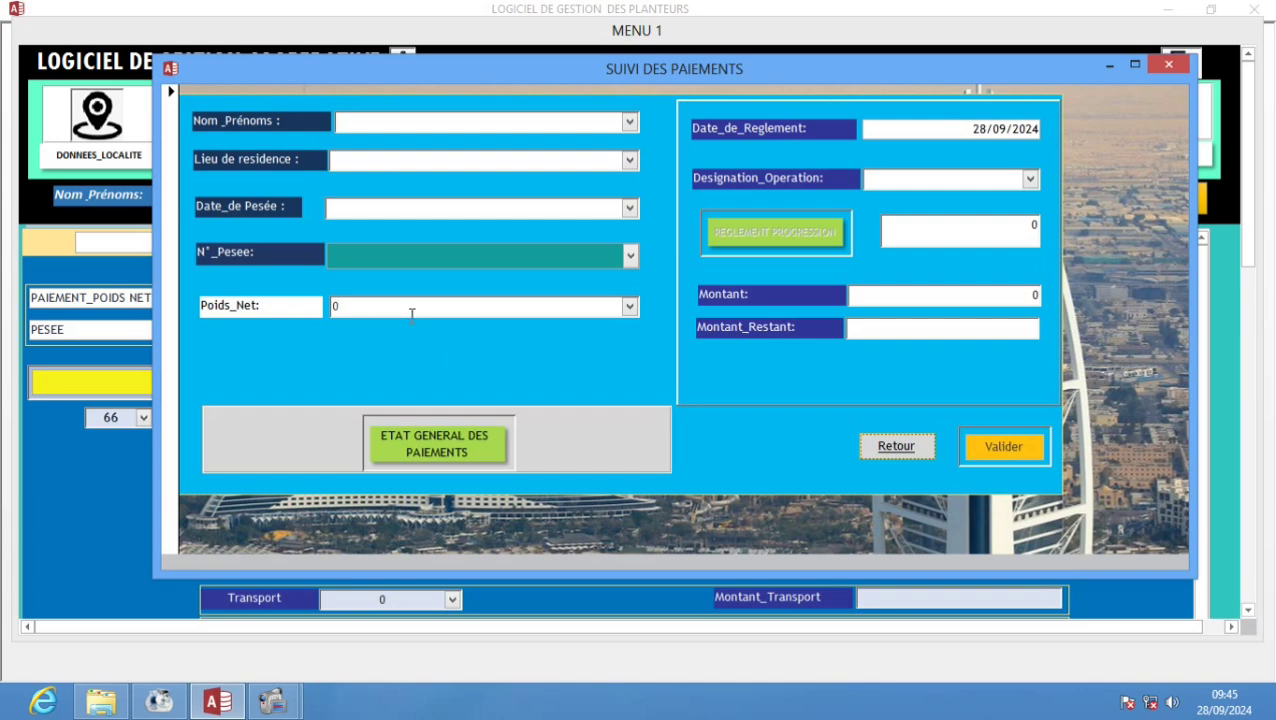
click(629, 121)
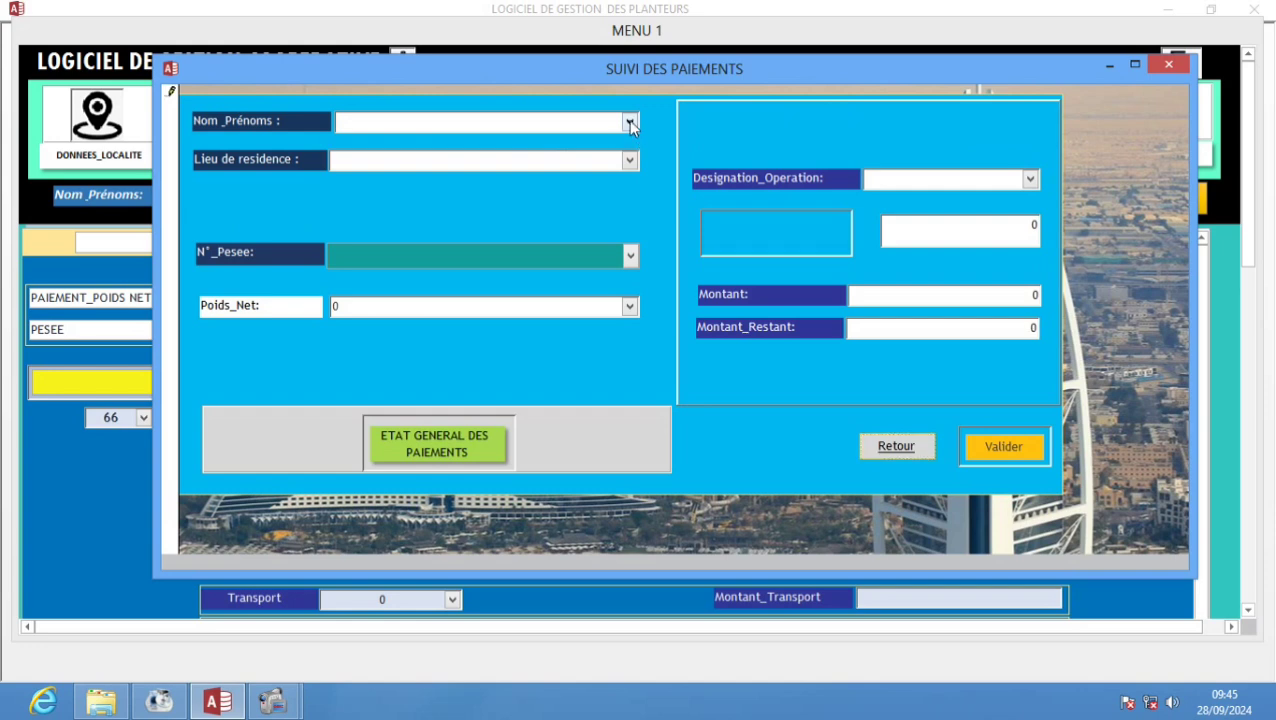
click(600, 145)
click(629, 160)
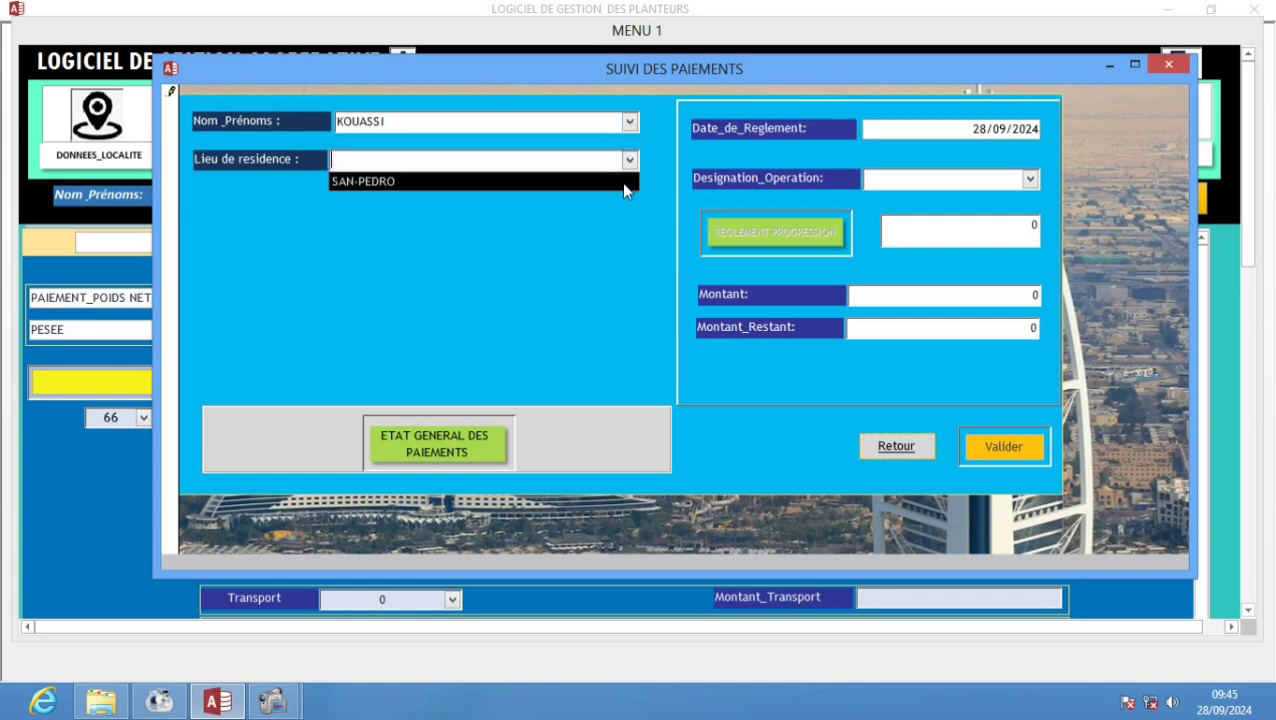
click(621, 180)
click(629, 208)
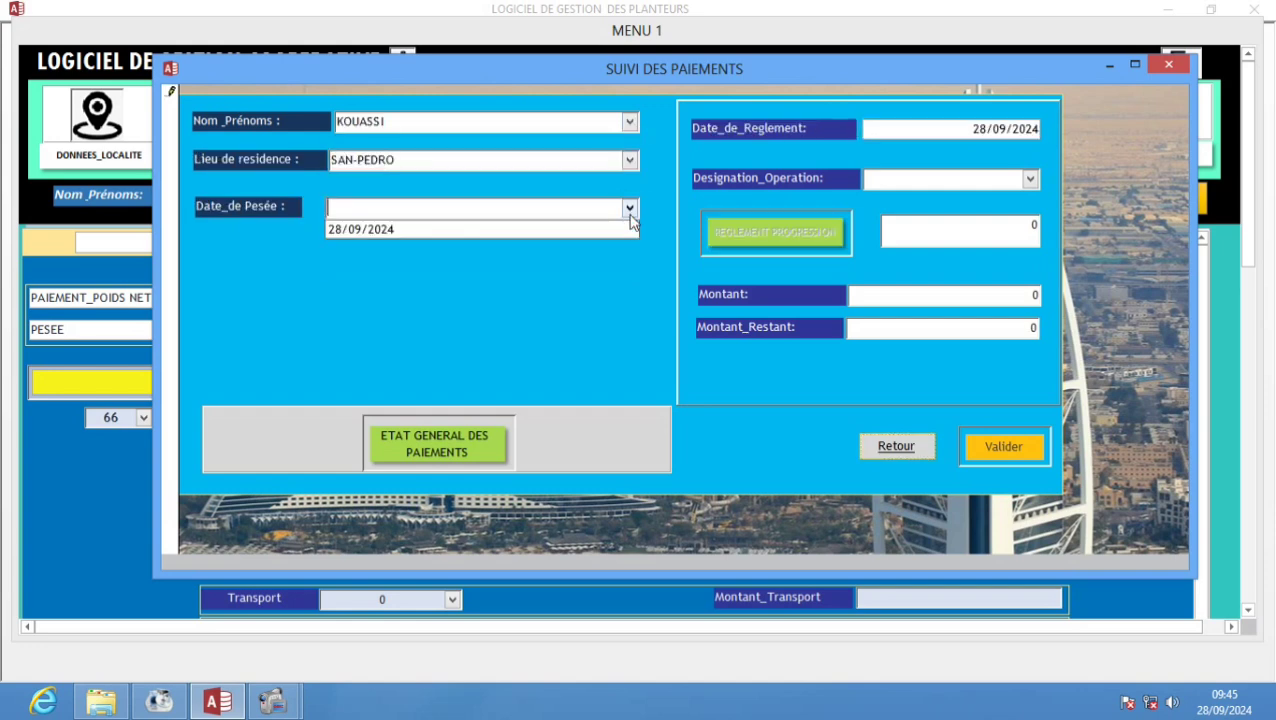
click(600, 228)
- Select weighing 2, dismiss the already-in-payment warning, and pick net weight 1210
click(629, 256)
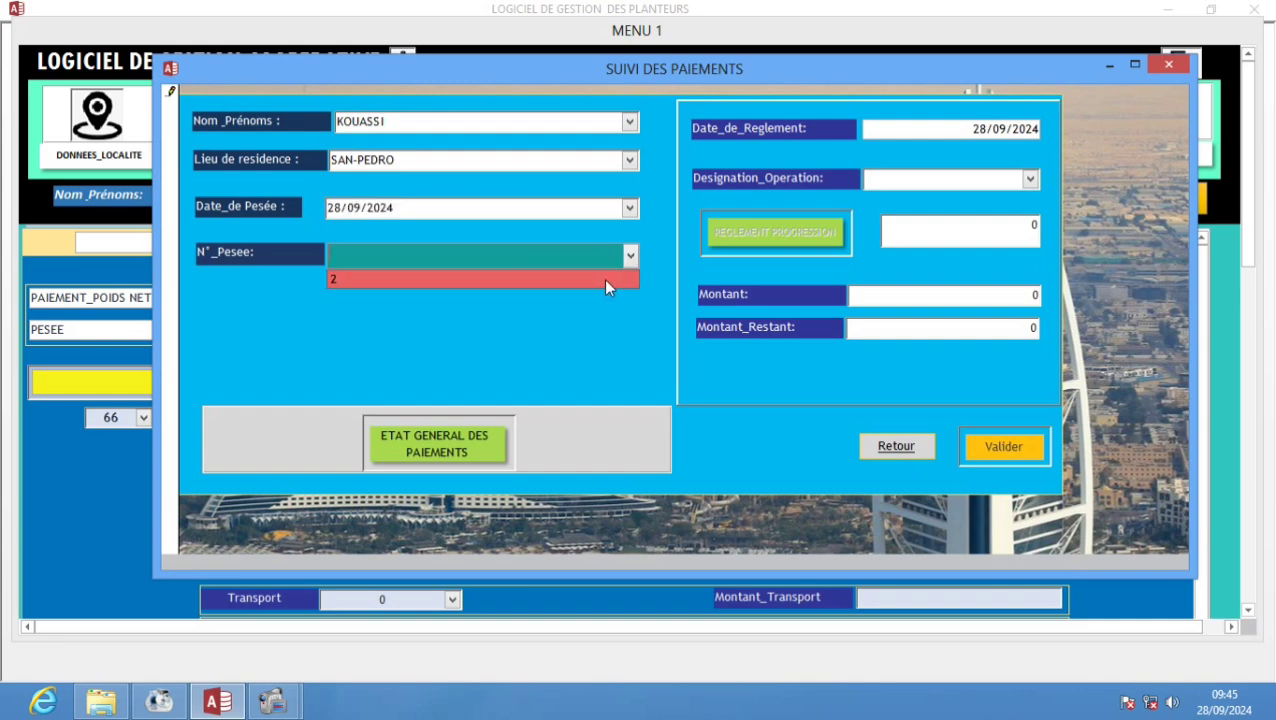
click(605, 280)
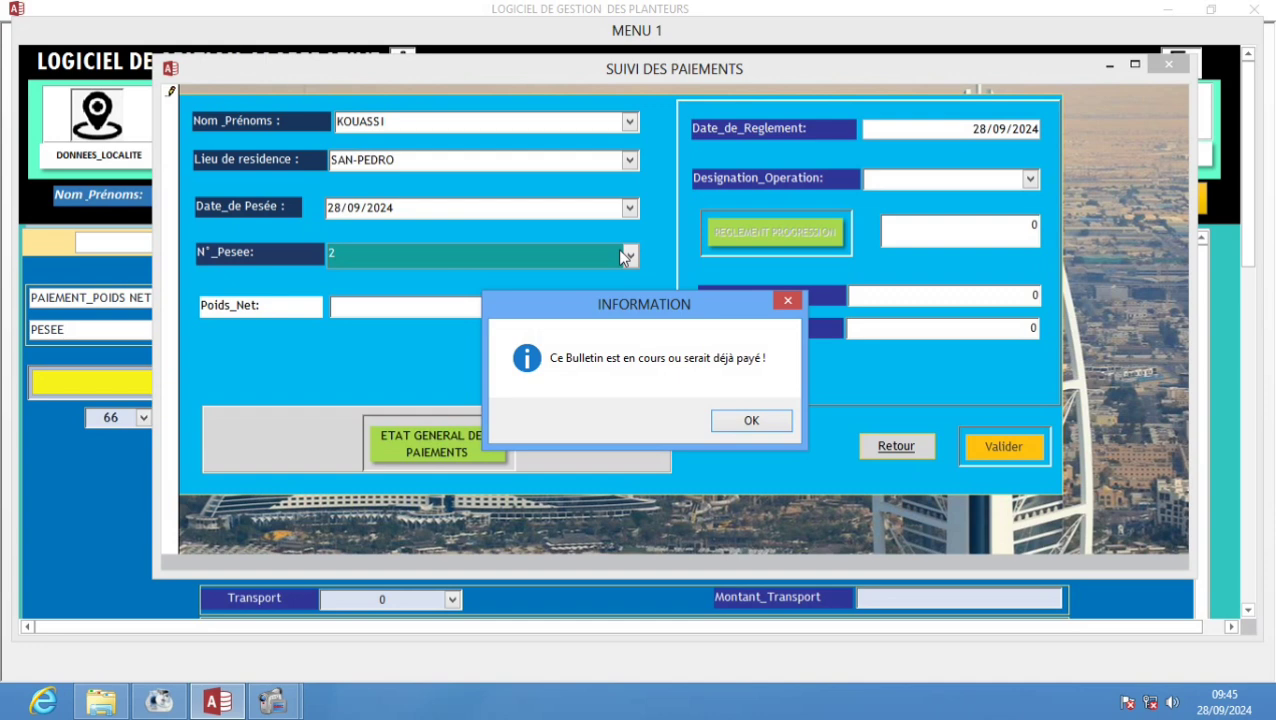
click(750, 421)
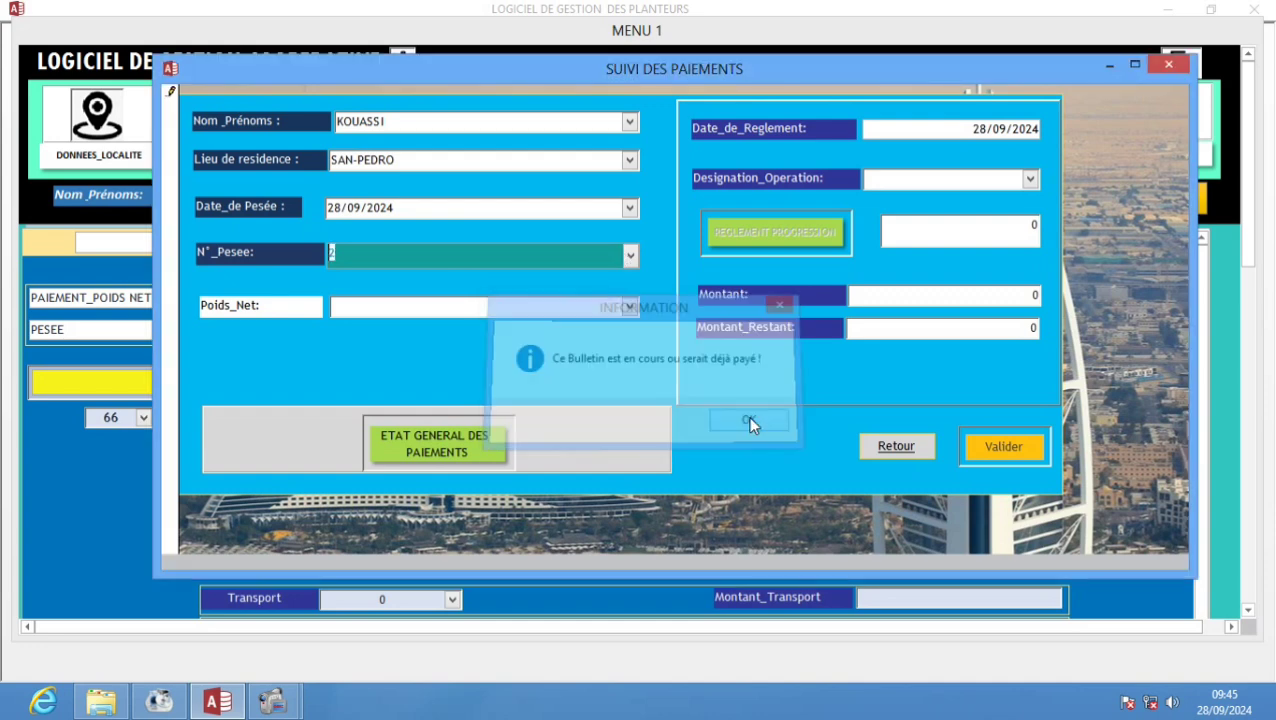
click(628, 306)
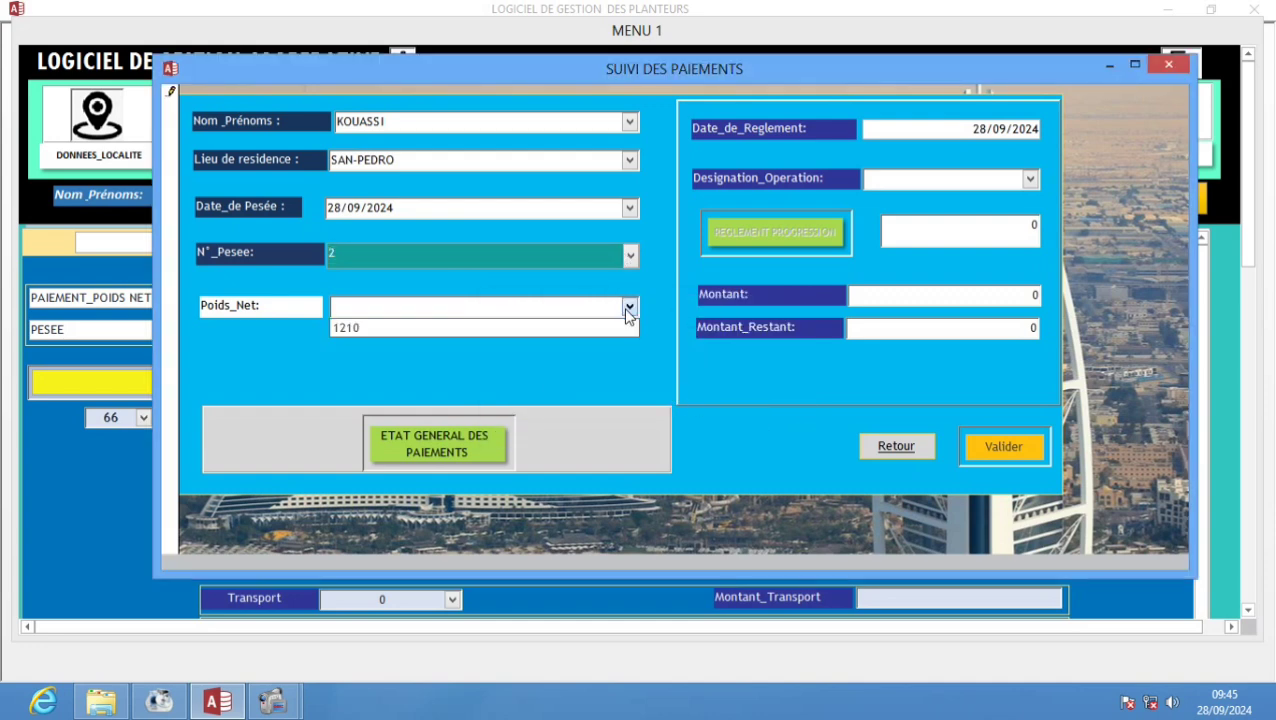
click(601, 329)
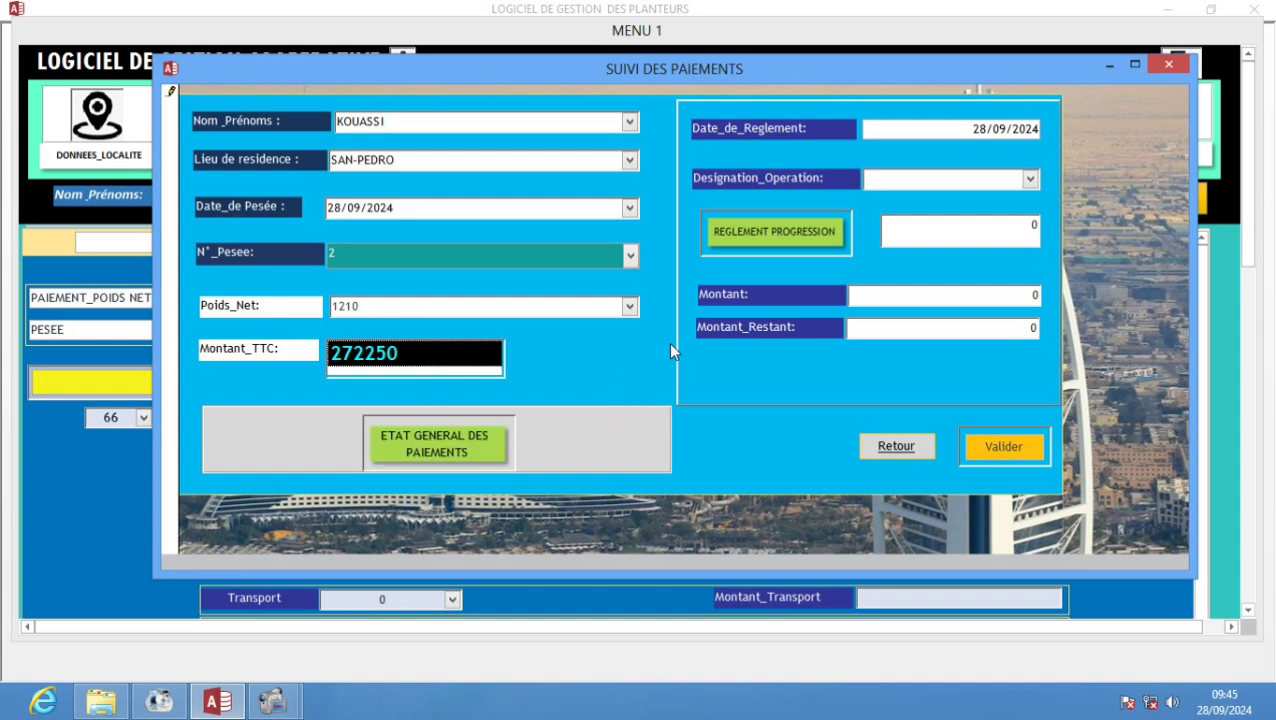
- Review the payment progression and set the operation to Paiement_Total
click(806, 238)
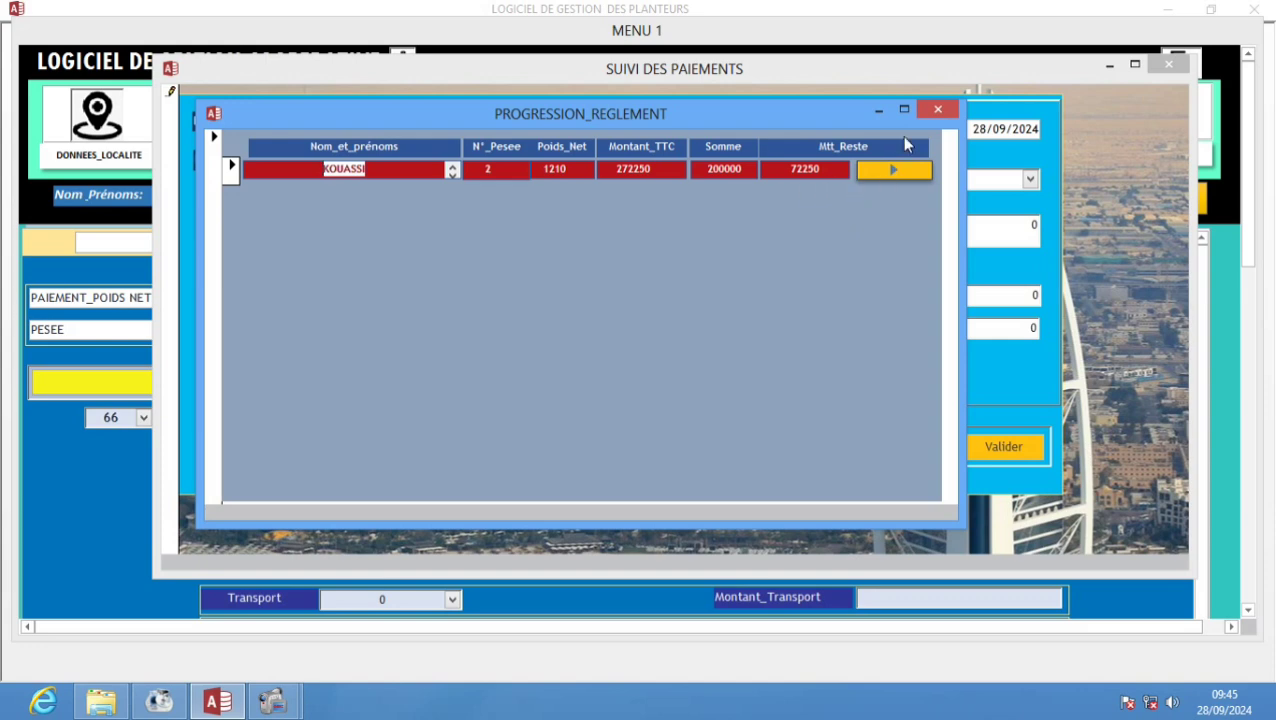
click(938, 109)
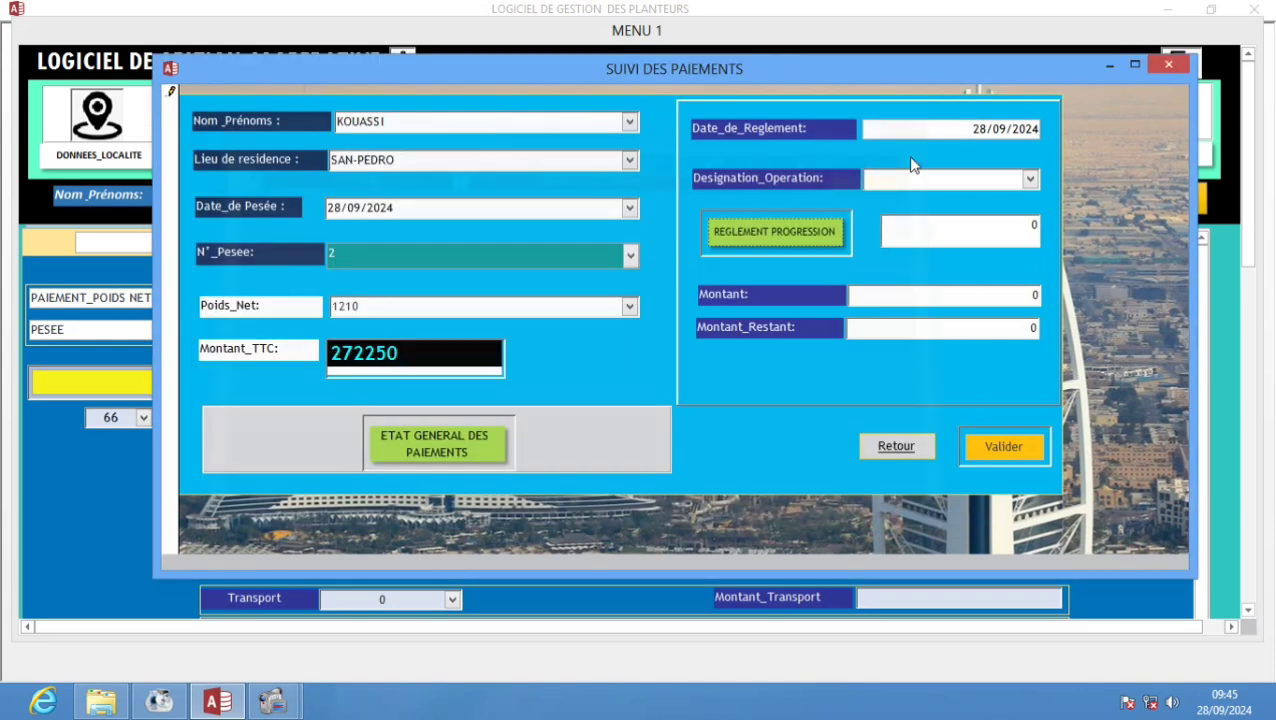
click(1030, 180)
click(990, 217)
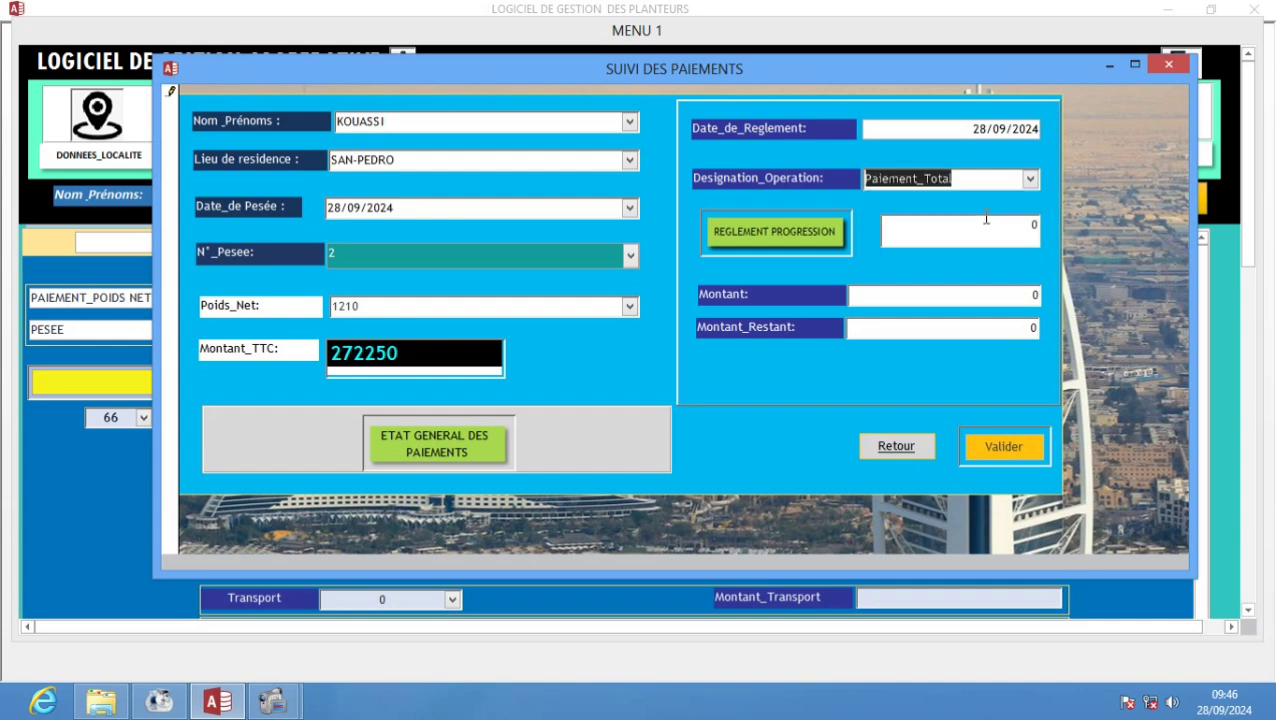
click(793, 234)
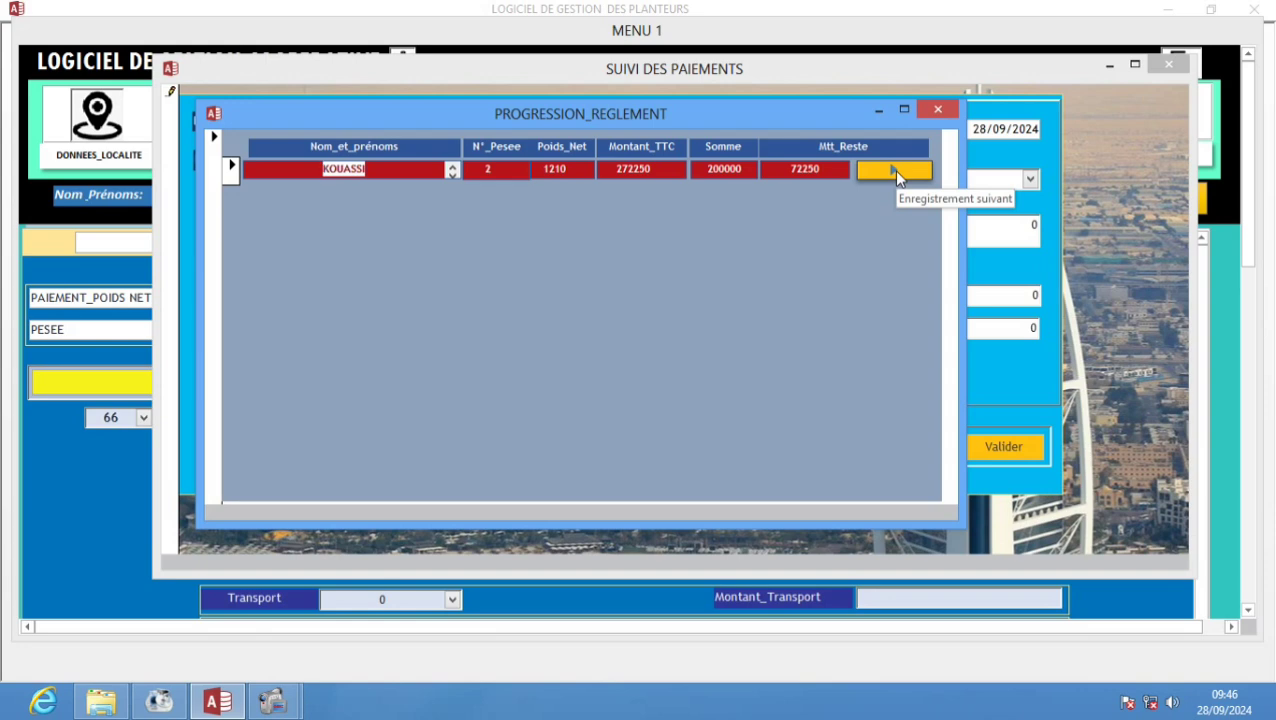
click(893, 171)
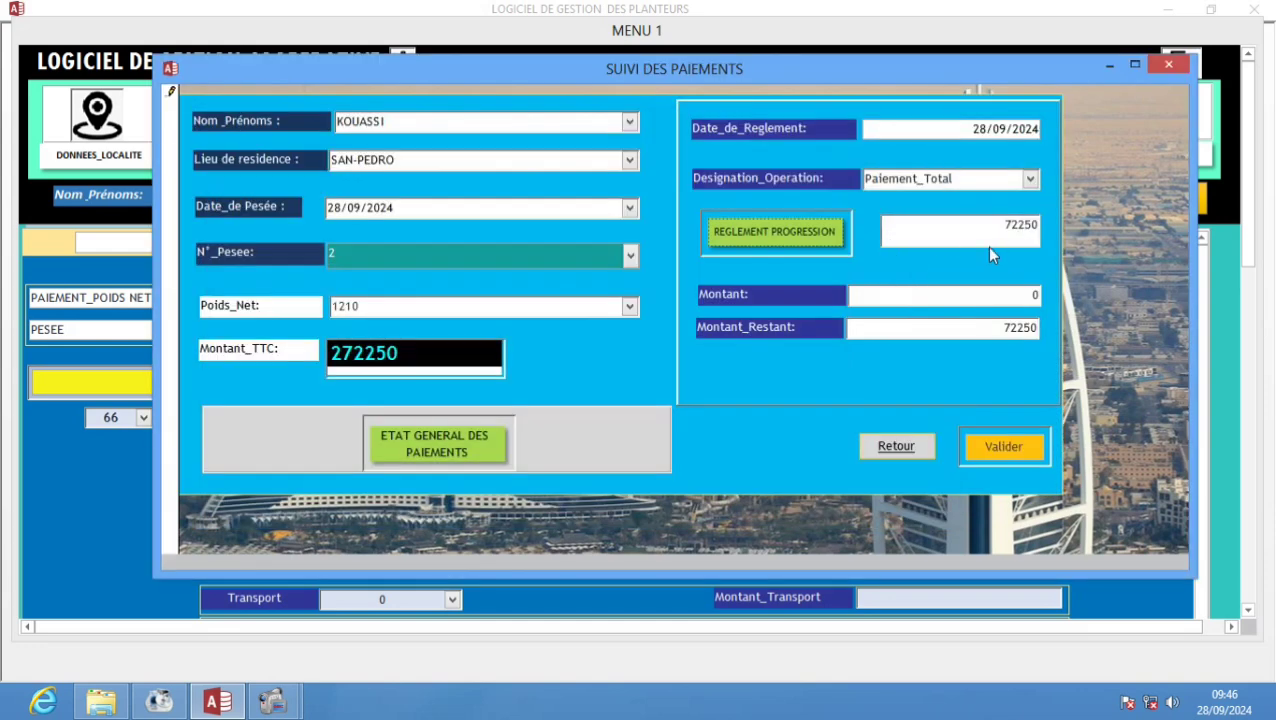
- Enter 72250 as the payment amount, bringing the remaining balance to 0
click(989, 300)
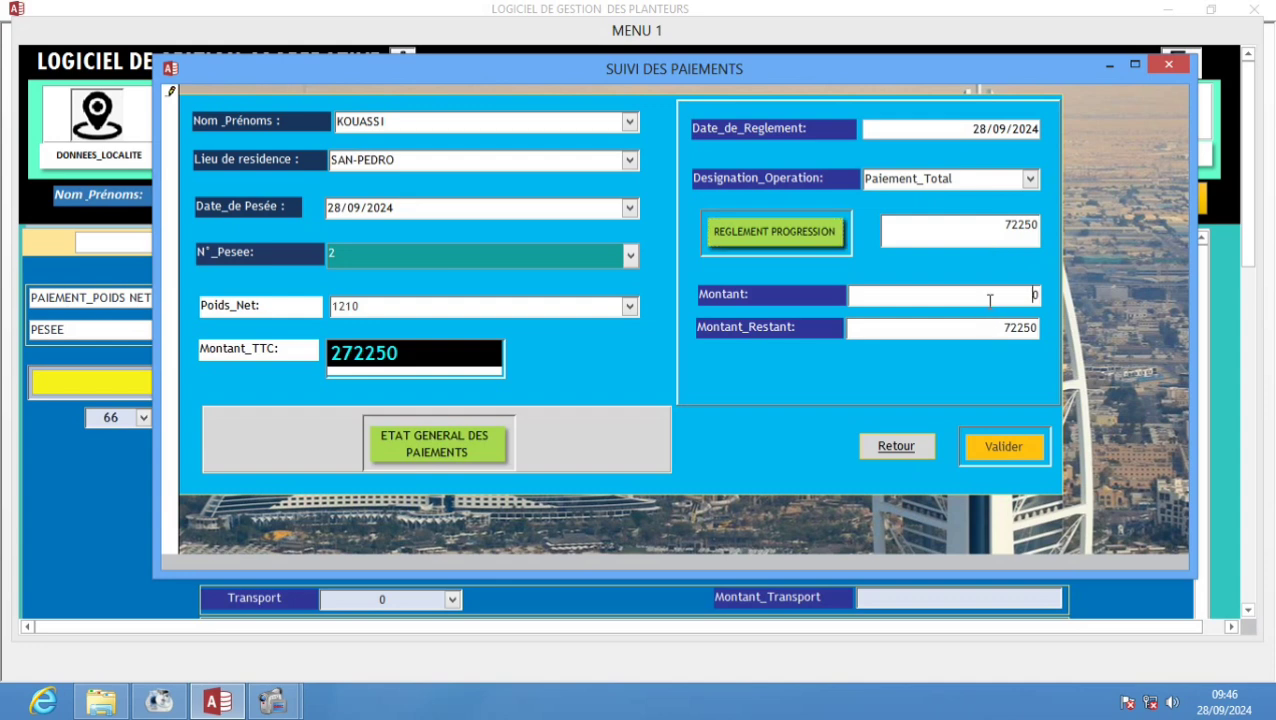
text(72250)
key(Delete)
- Save the 72250 Paiement_Total, log it in CAISSE, and reopen a blank payment tracking form
click(1003, 449)
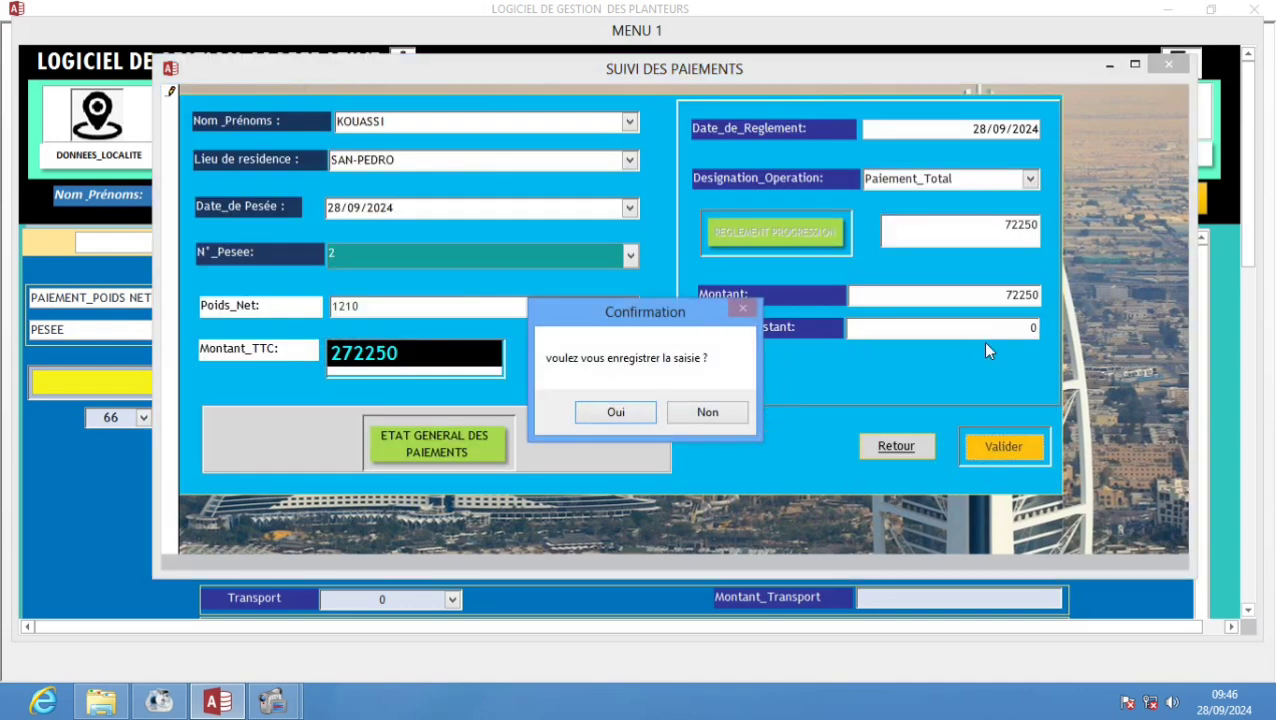
click(644, 416)
click(631, 418)
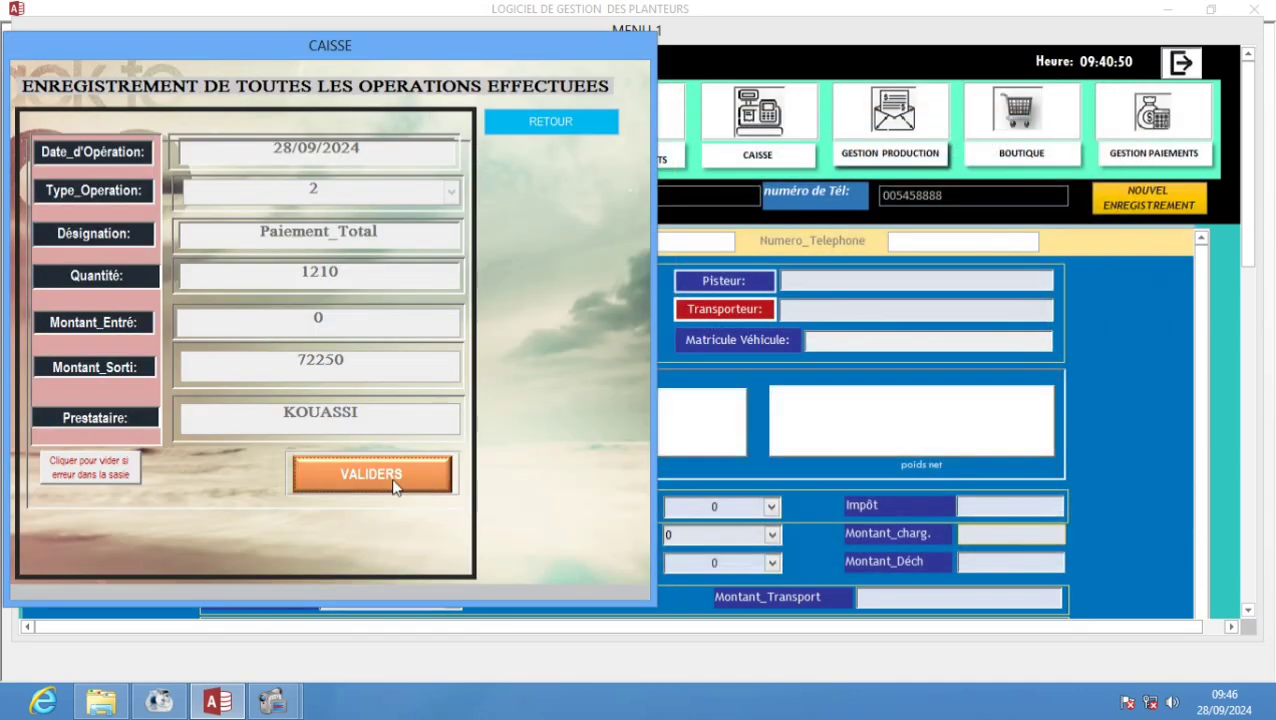
click(393, 483)
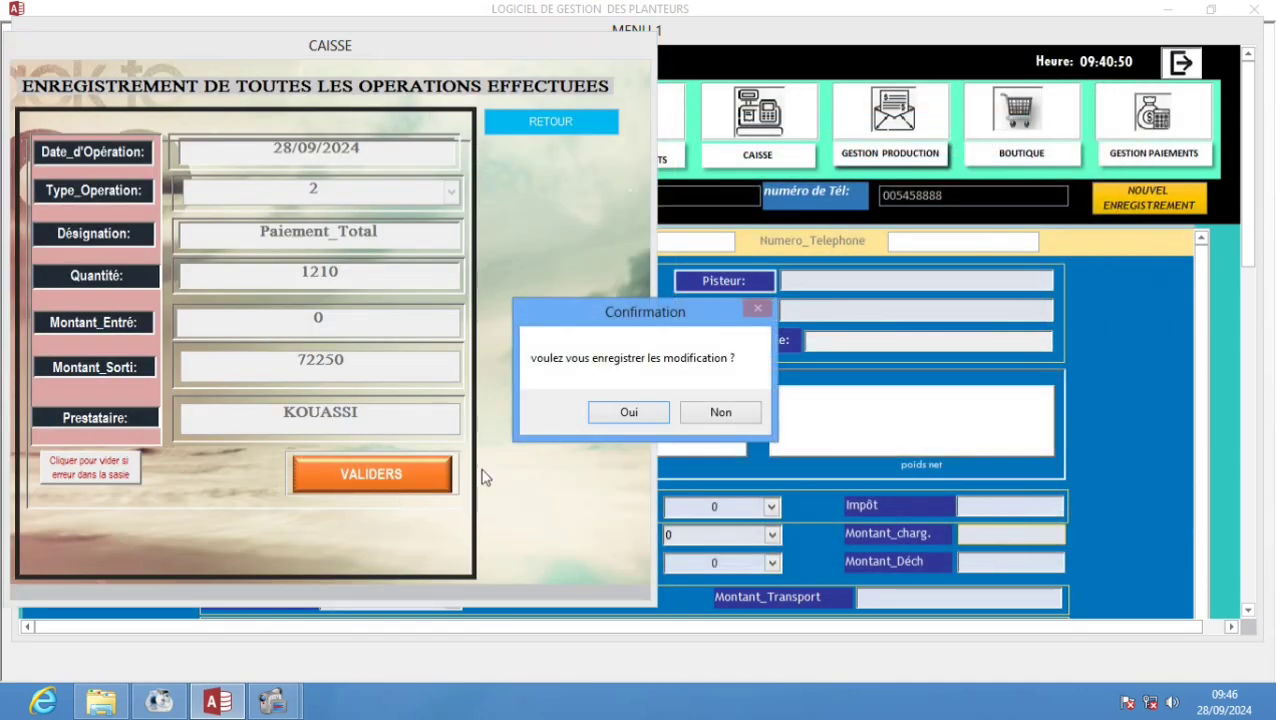
click(608, 418)
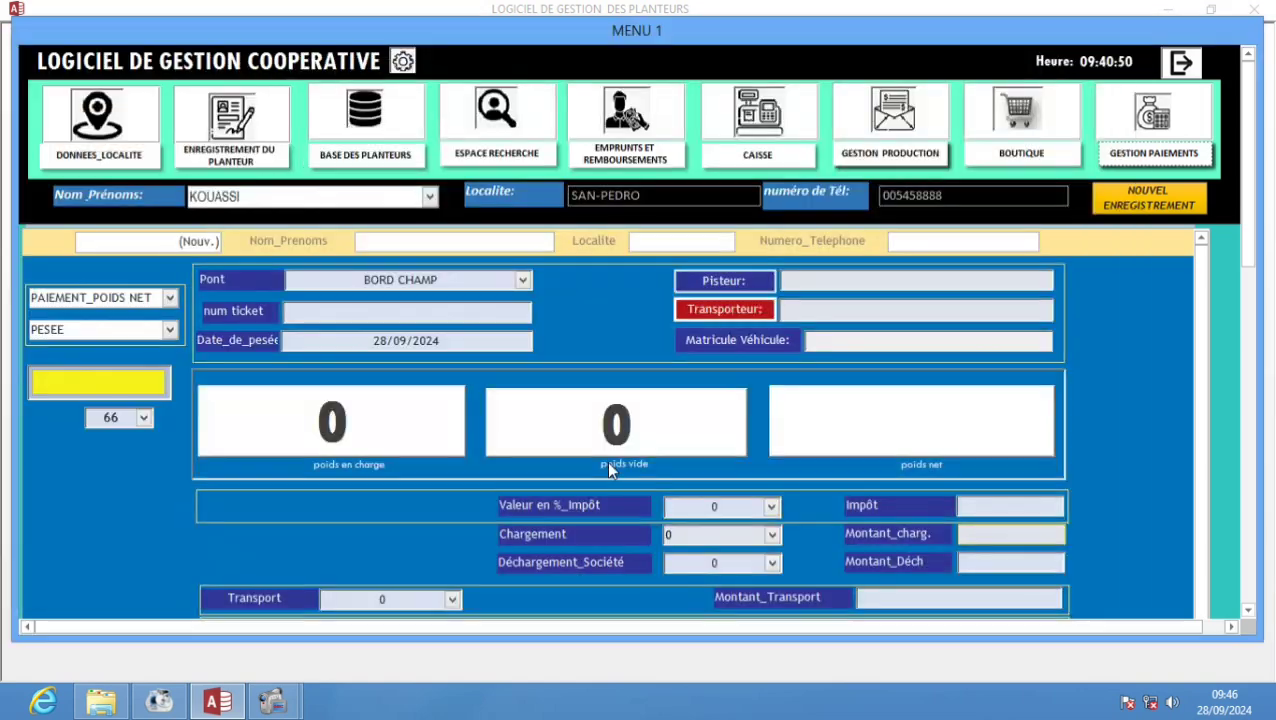
click(1122, 163)
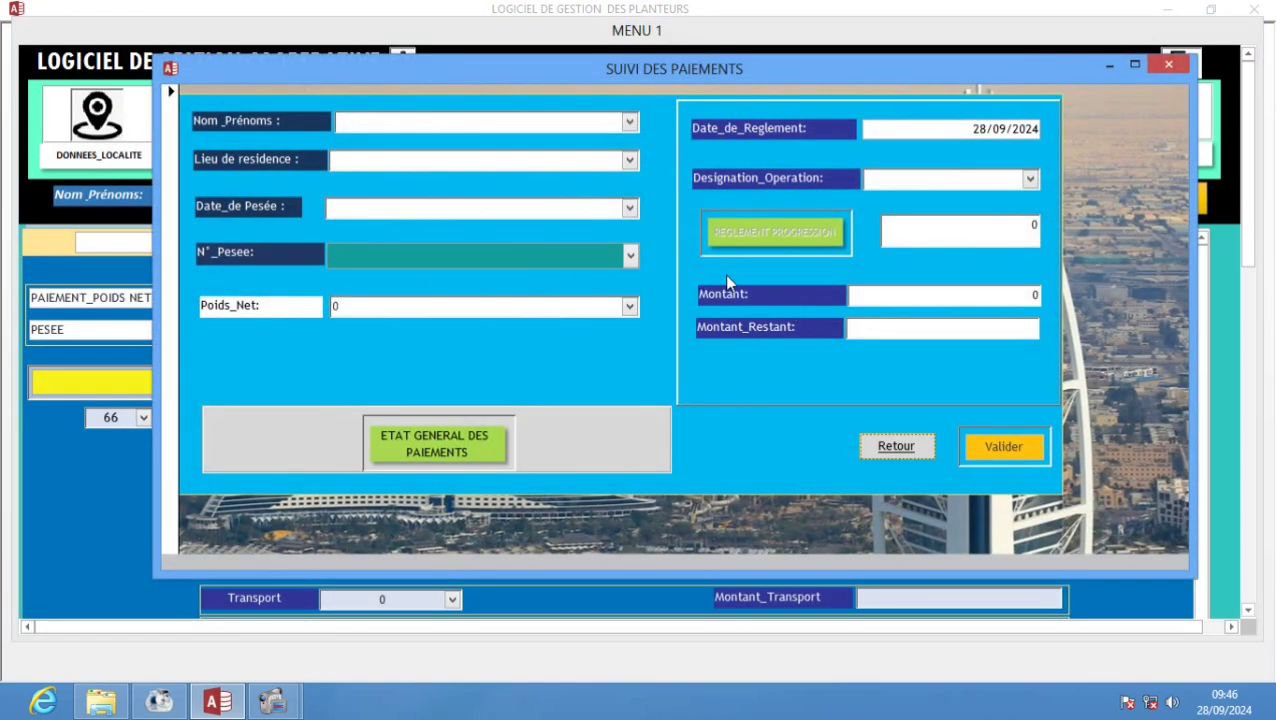
click(631, 258)
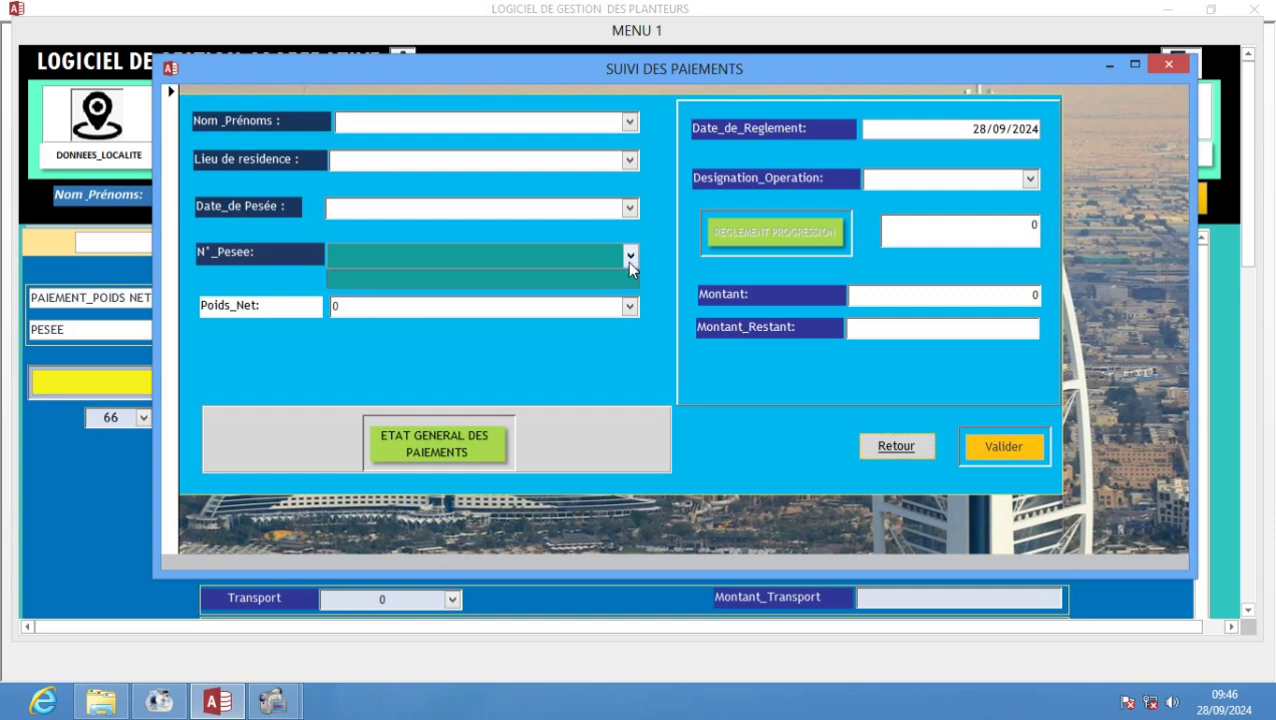
- Select the planter, SAN-PEDRO, date 28/09/2024 and weighing 2, and acknowledge the already-paid warning
click(631, 258)
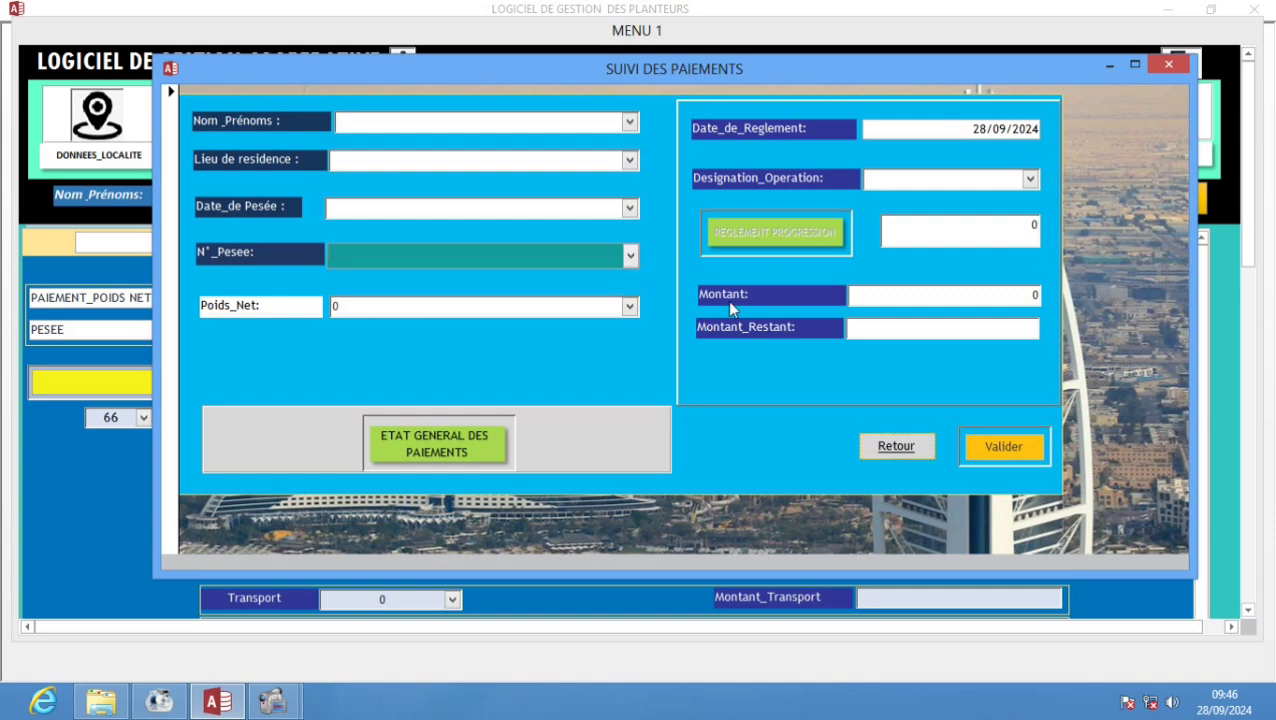
click(628, 124)
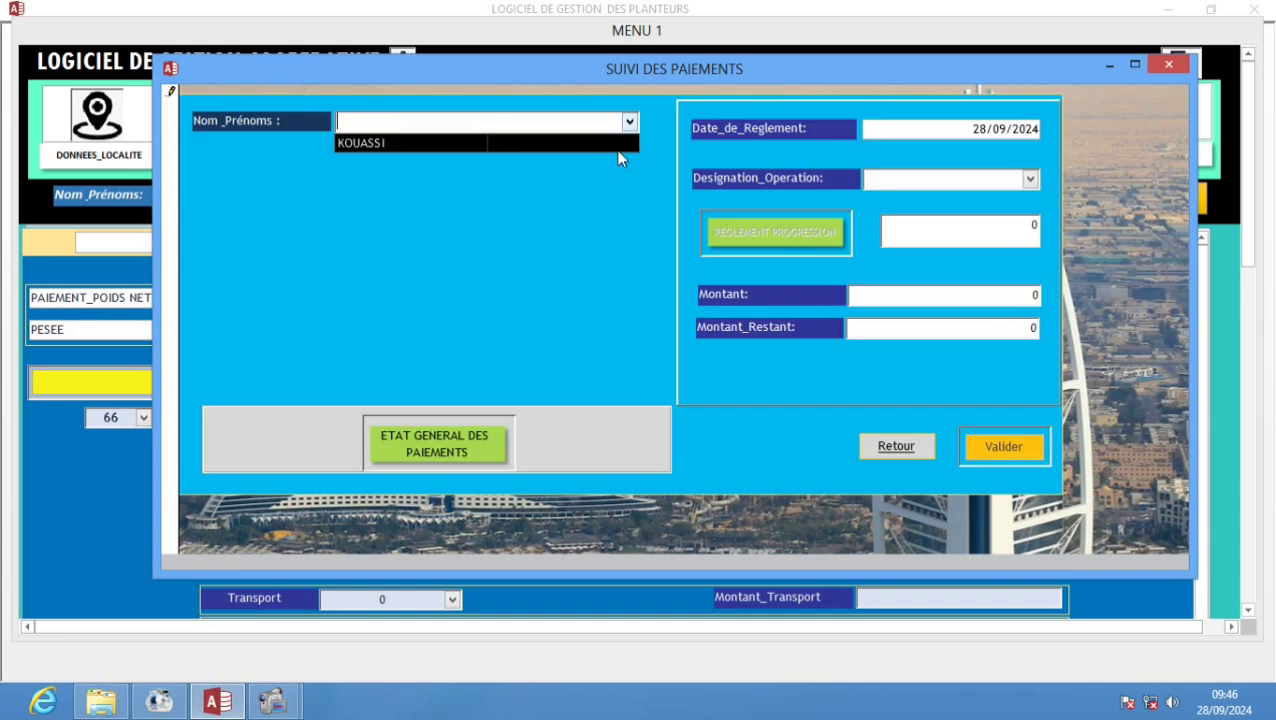
click(617, 146)
click(629, 162)
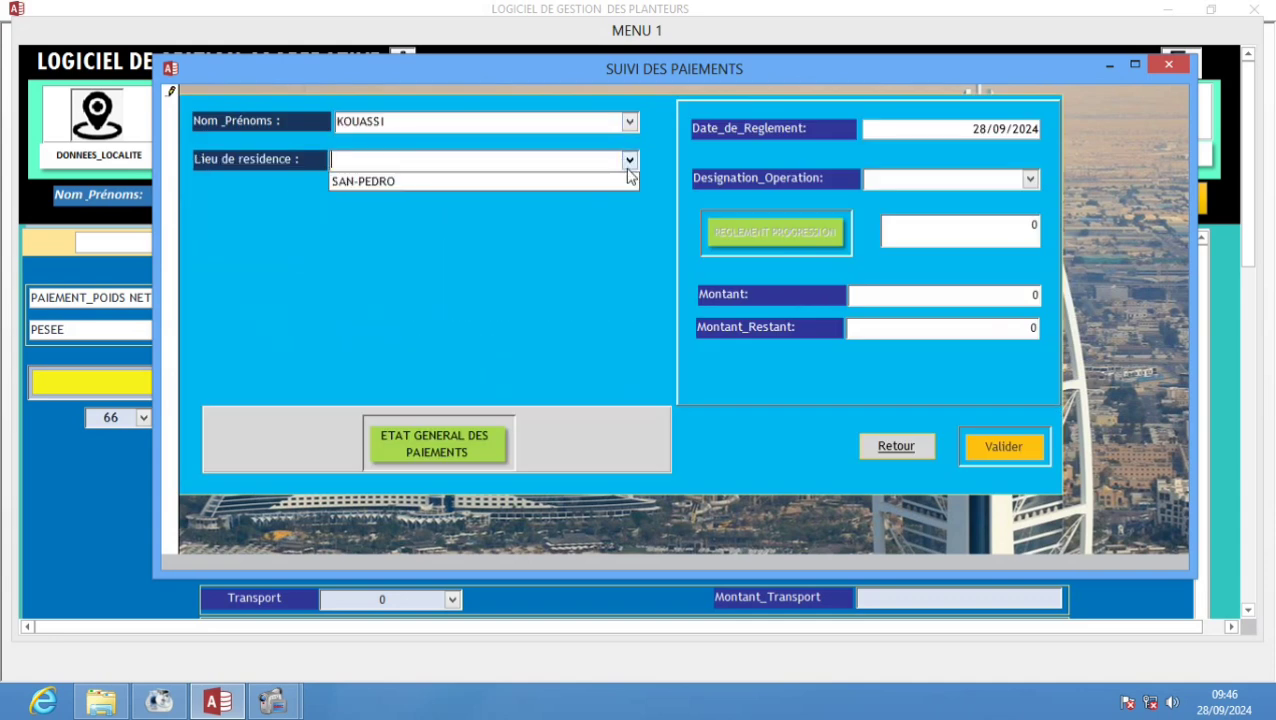
click(624, 181)
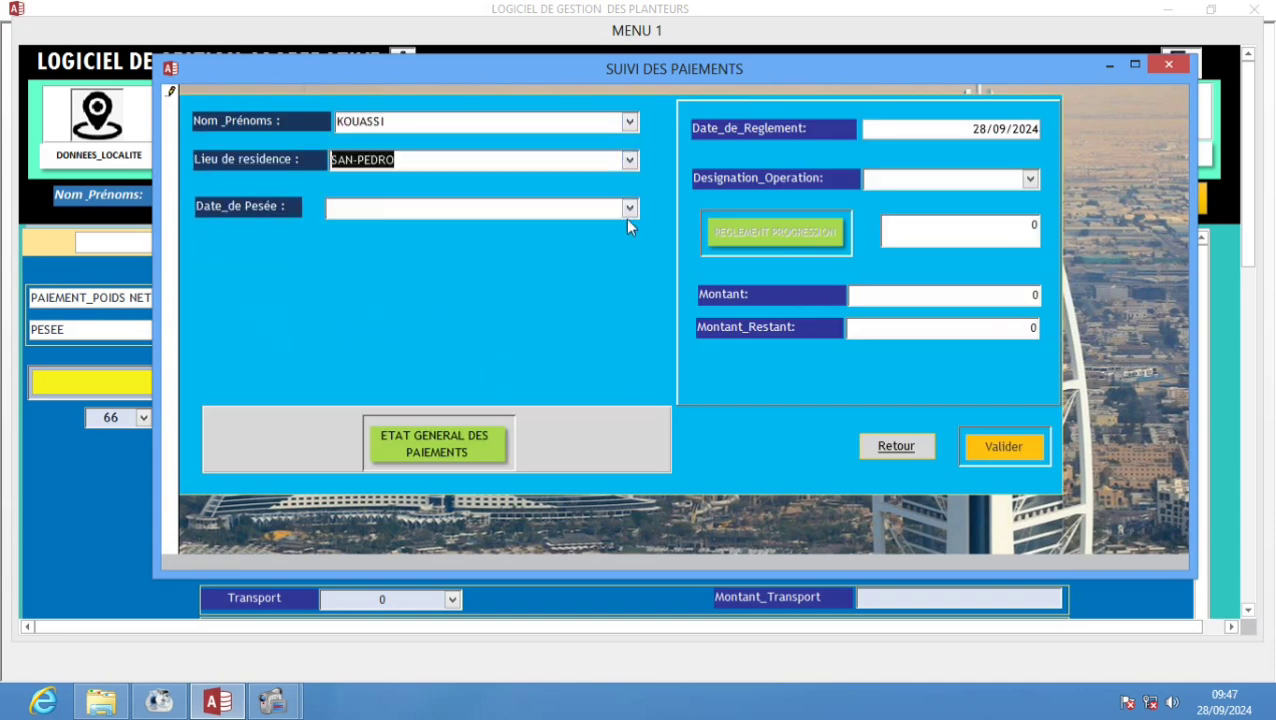
click(628, 210)
click(622, 228)
click(628, 260)
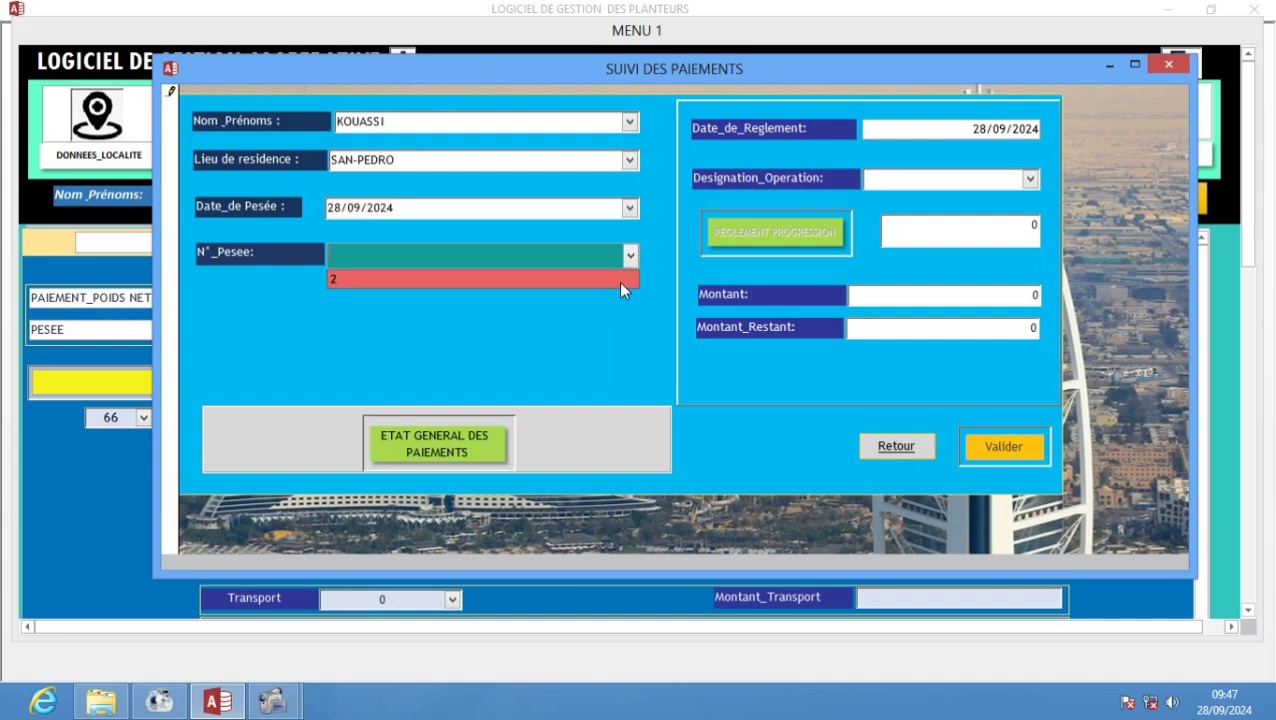
click(618, 281)
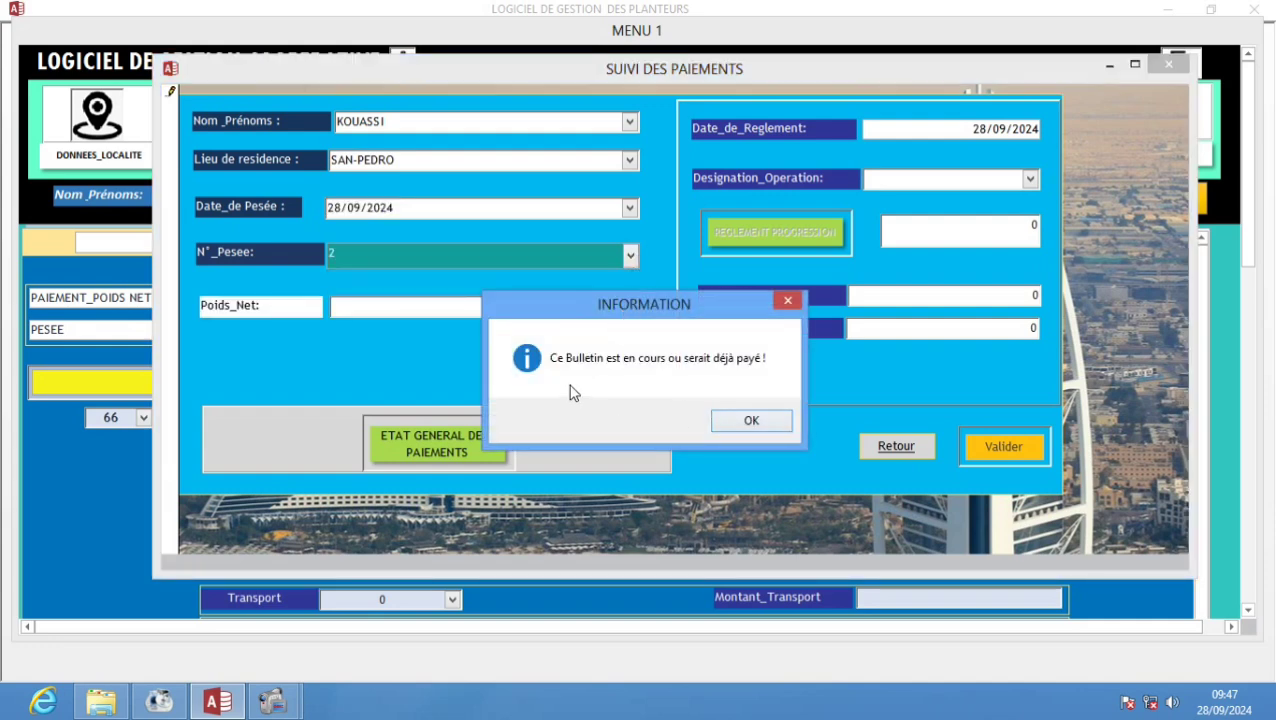
click(752, 421)
- Pick net weight 1210, check the empty REGLEMENT PROGRESSION list, and close the form
click(628, 310)
click(628, 308)
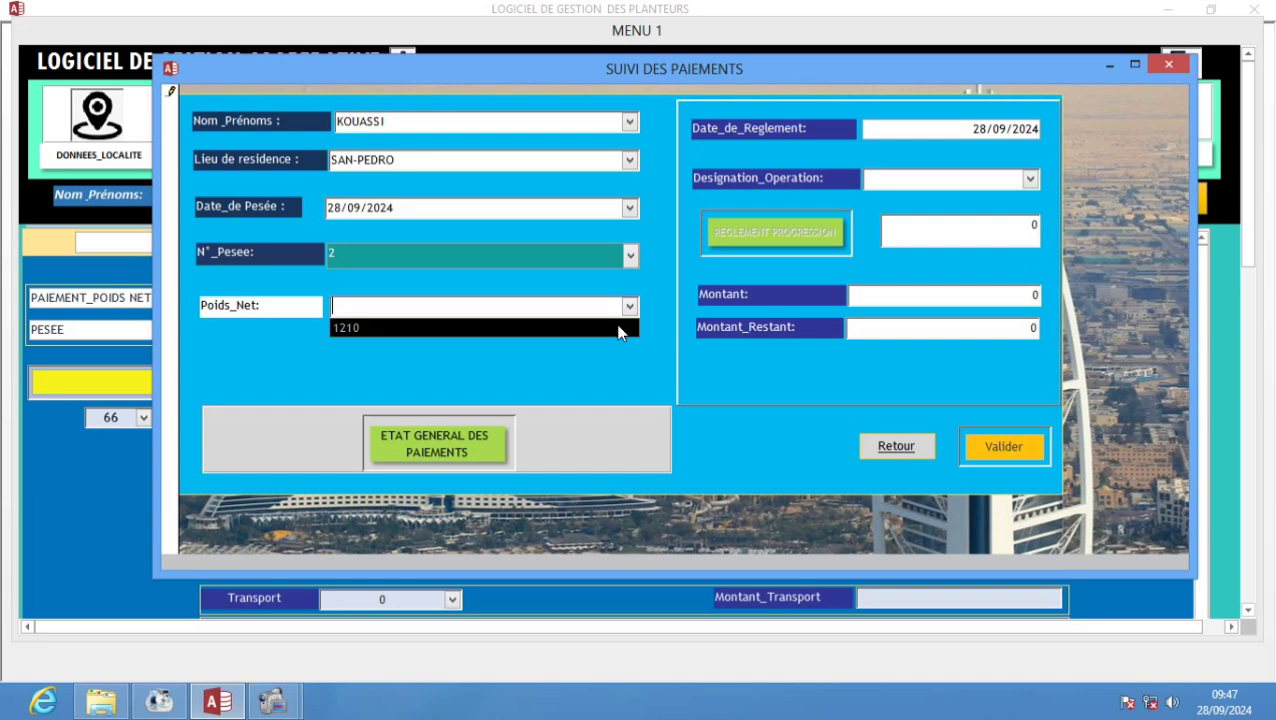
click(620, 328)
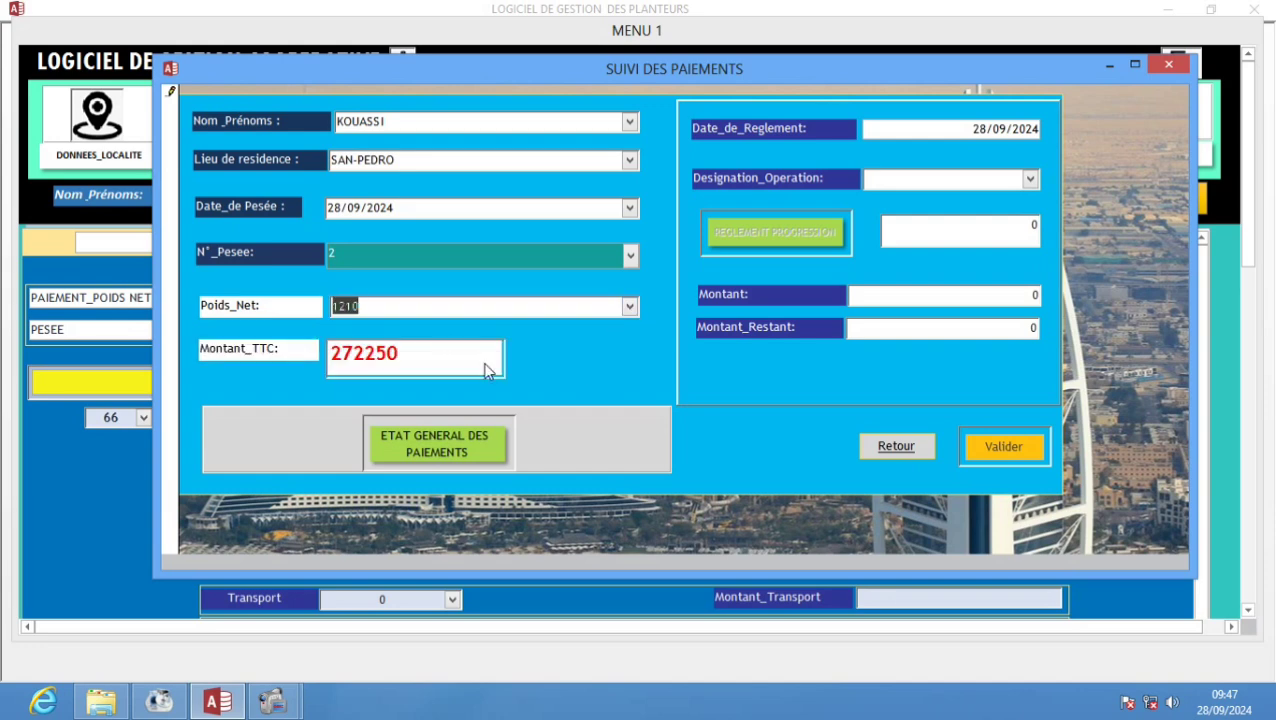
click(386, 364)
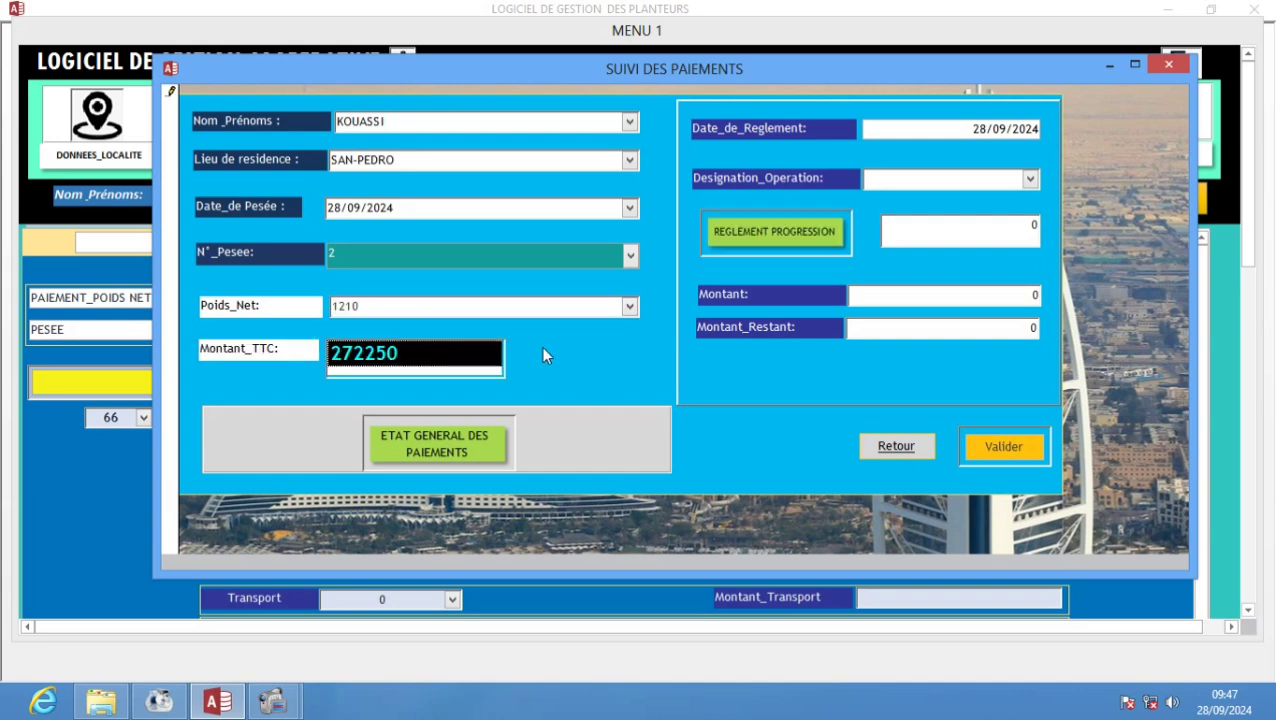
click(787, 240)
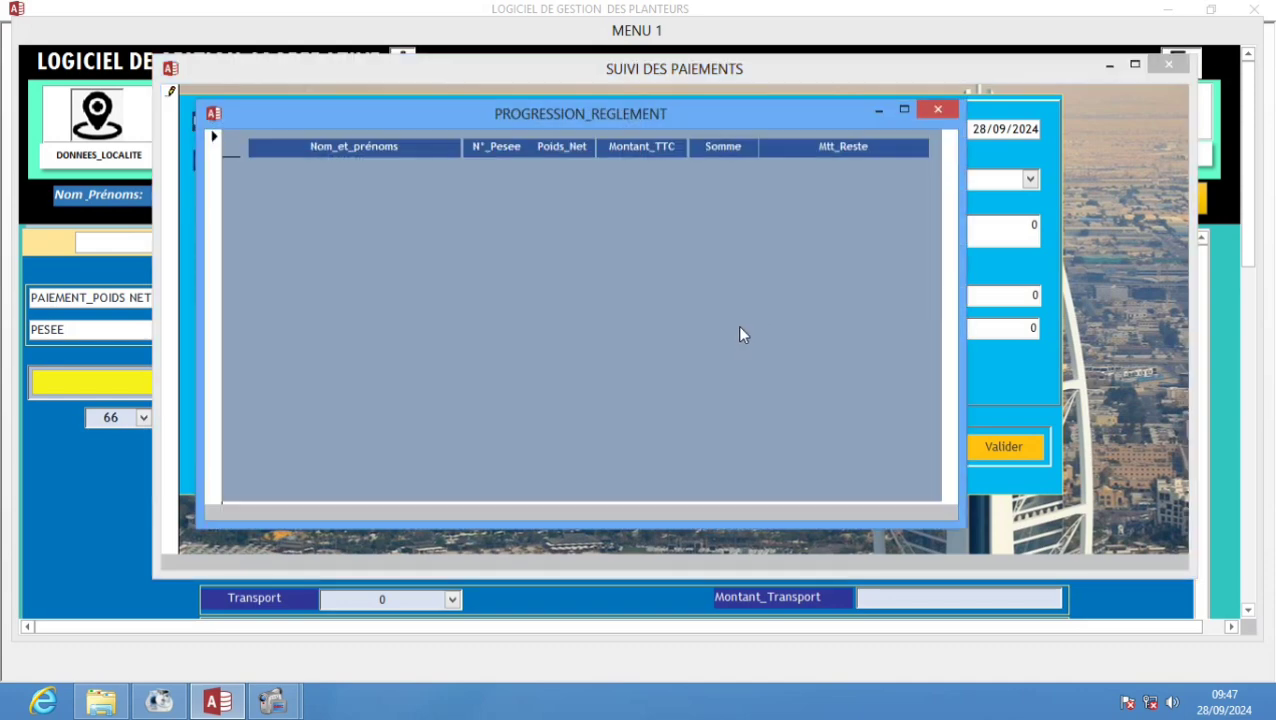
click(937, 110)
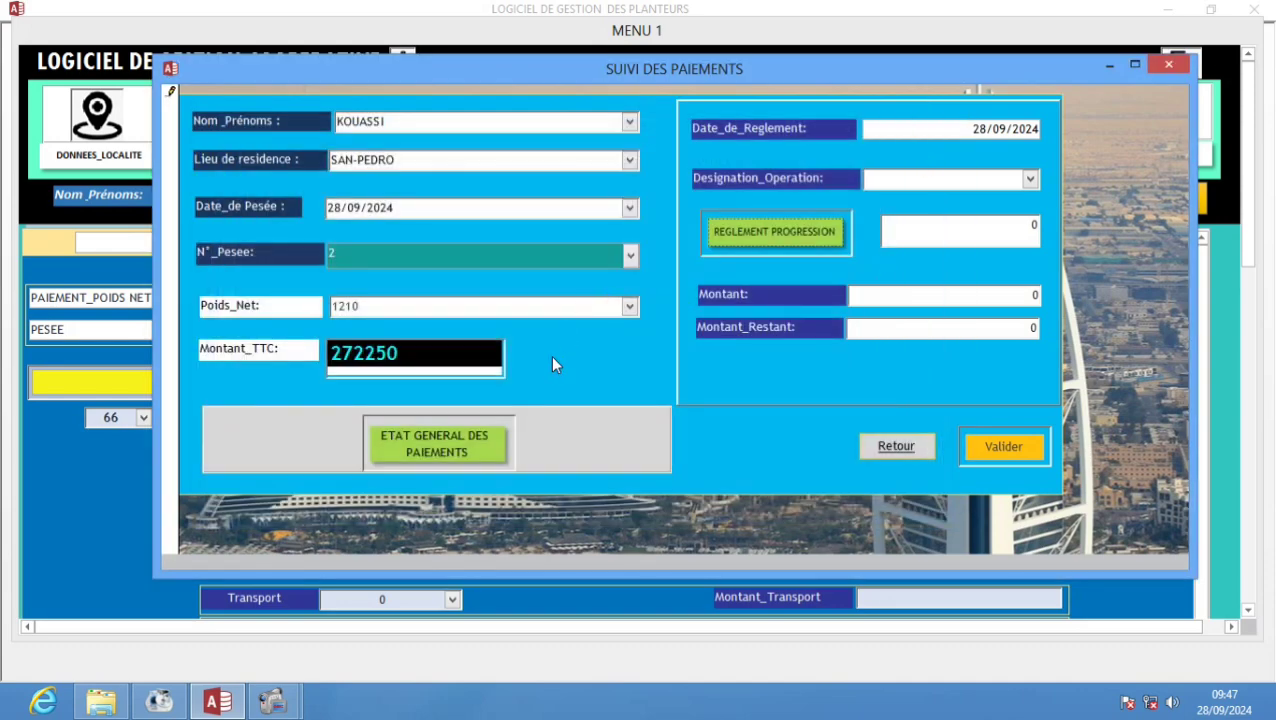
click(888, 447)
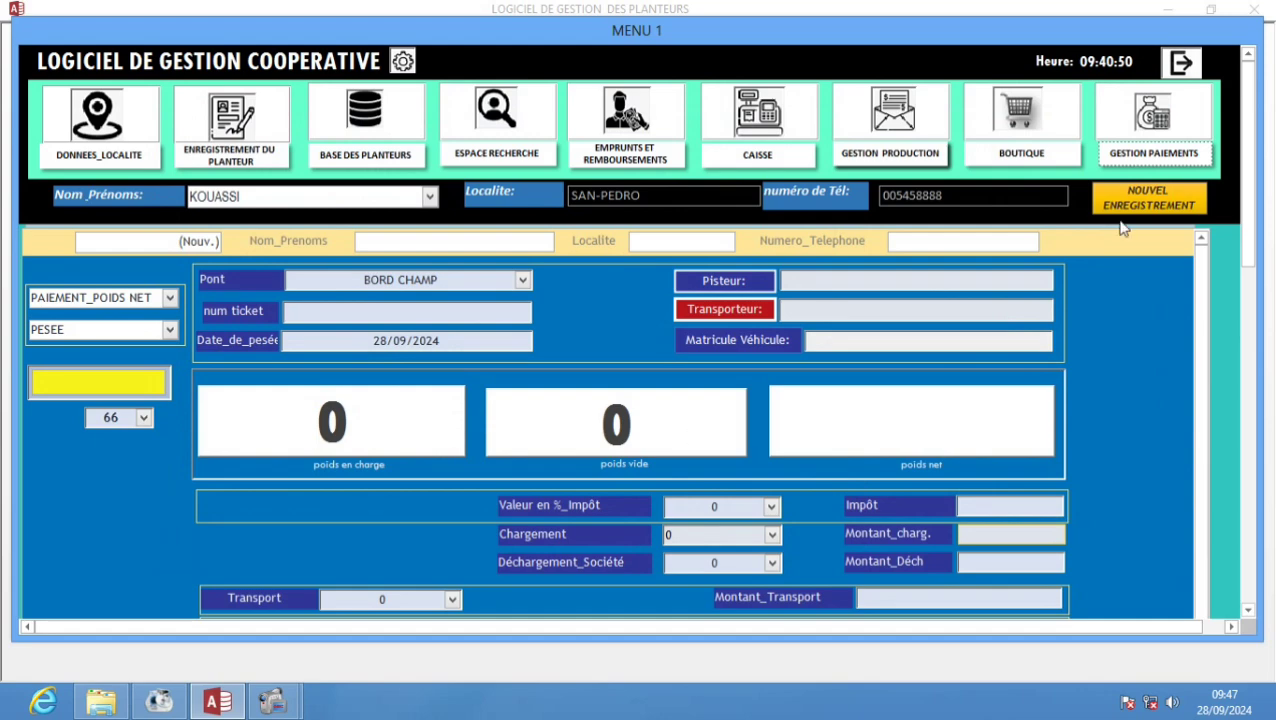
- Reopen payment tracking for the planter, SAN-PEDRO, 28/09/2024, weighing 2, and acknowledge the already-paid warning
click(1137, 156)
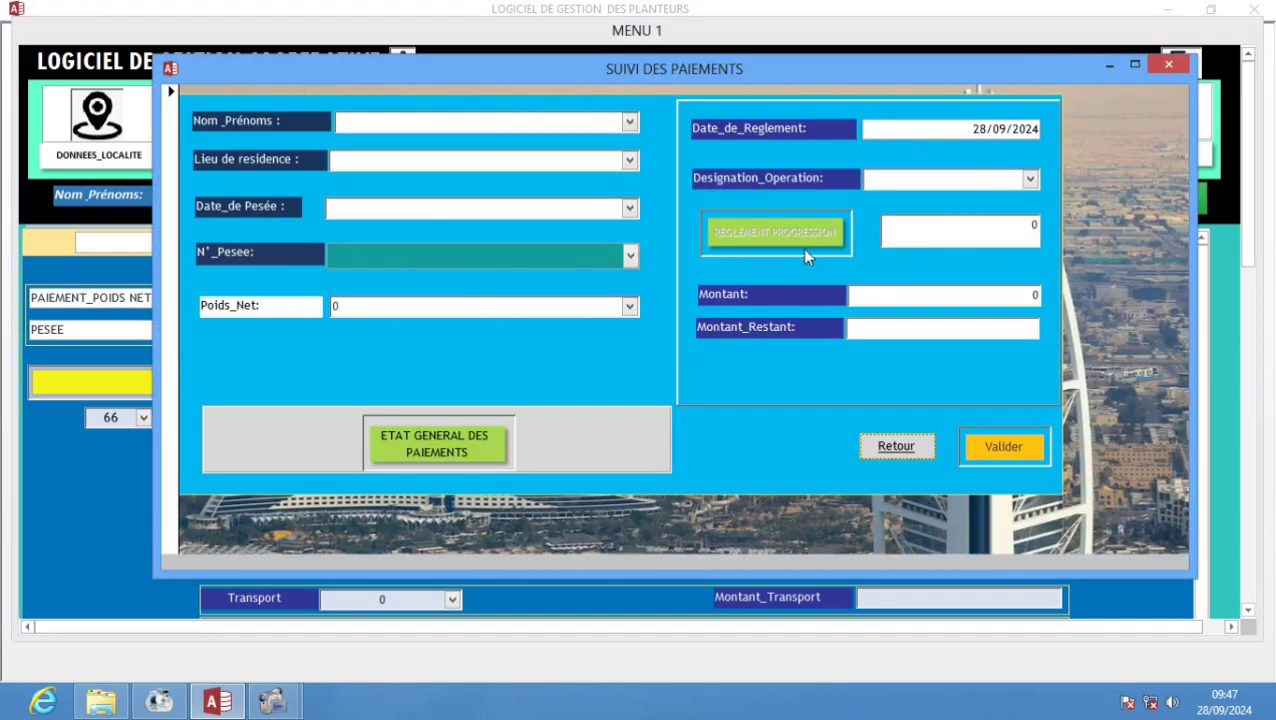
click(629, 121)
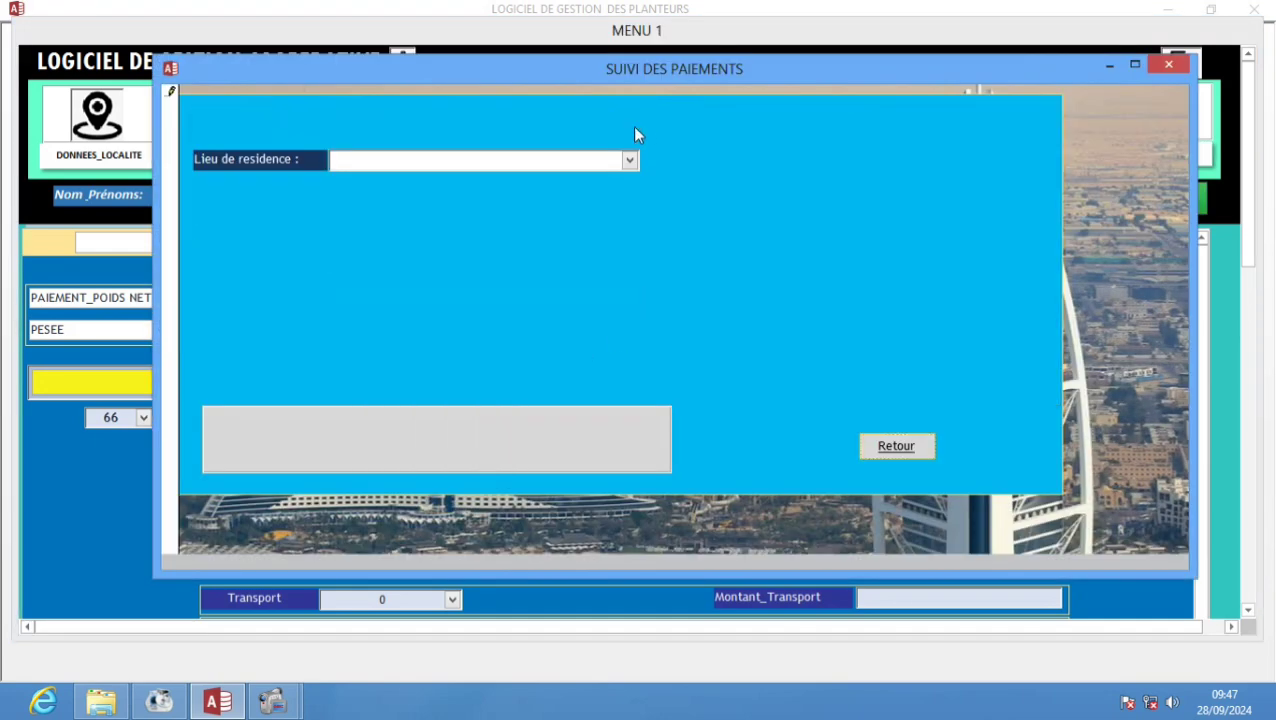
click(626, 142)
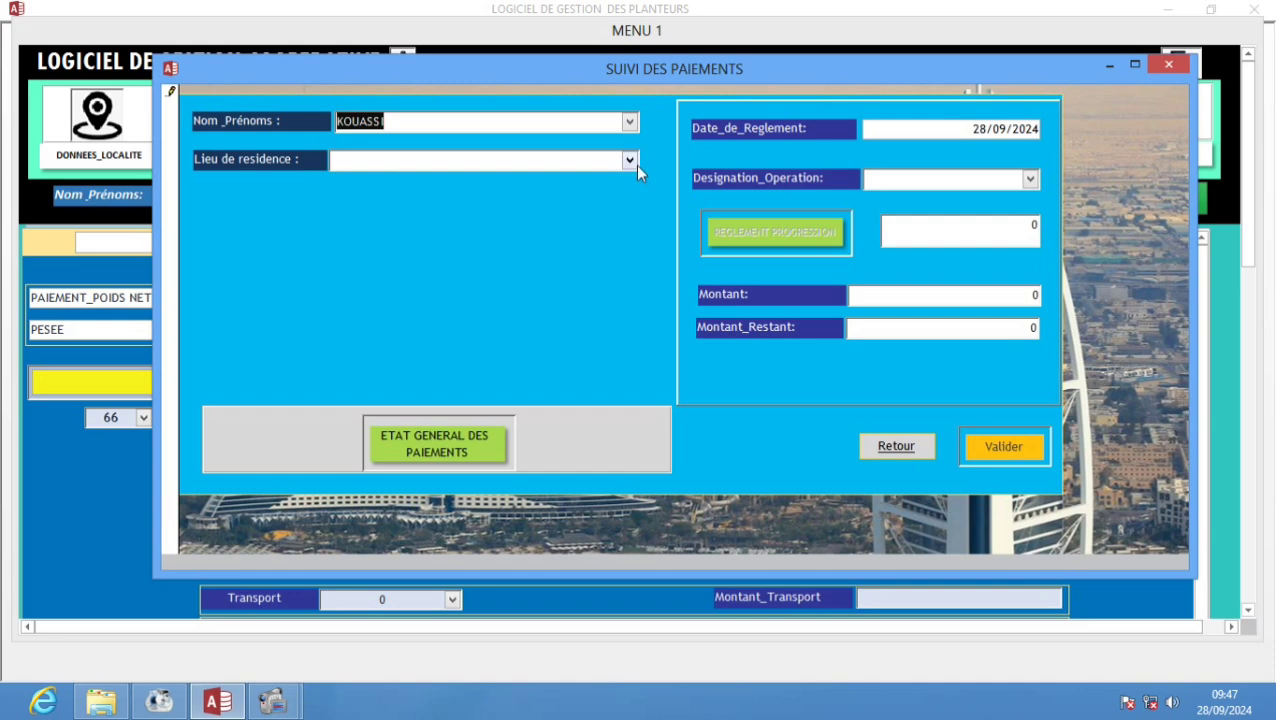
click(635, 163)
click(623, 177)
click(626, 209)
click(623, 229)
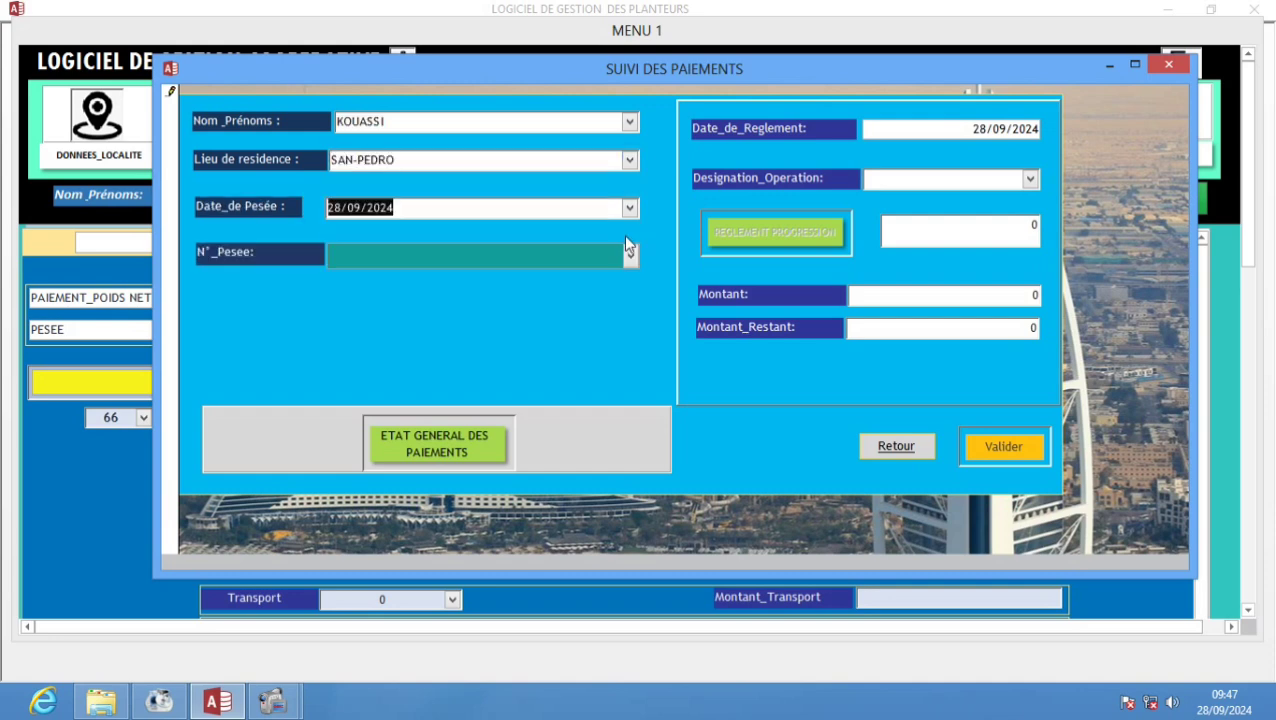
click(629, 251)
click(615, 279)
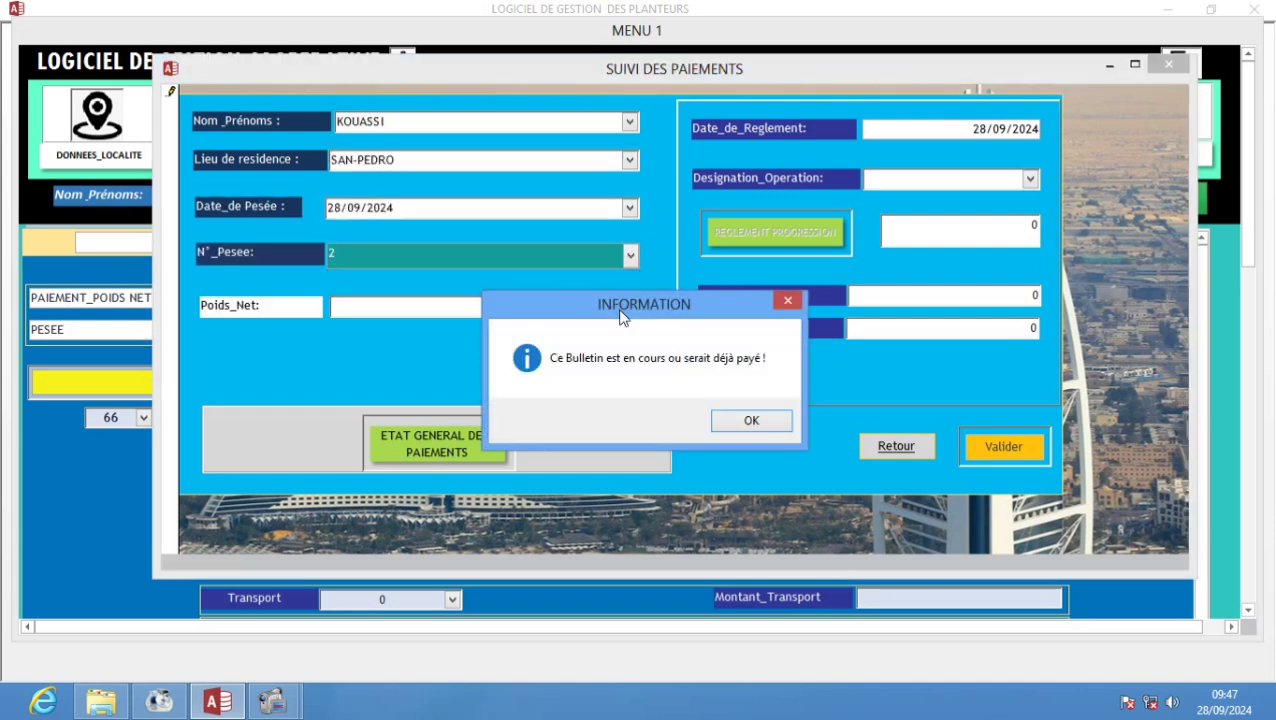
click(727, 422)
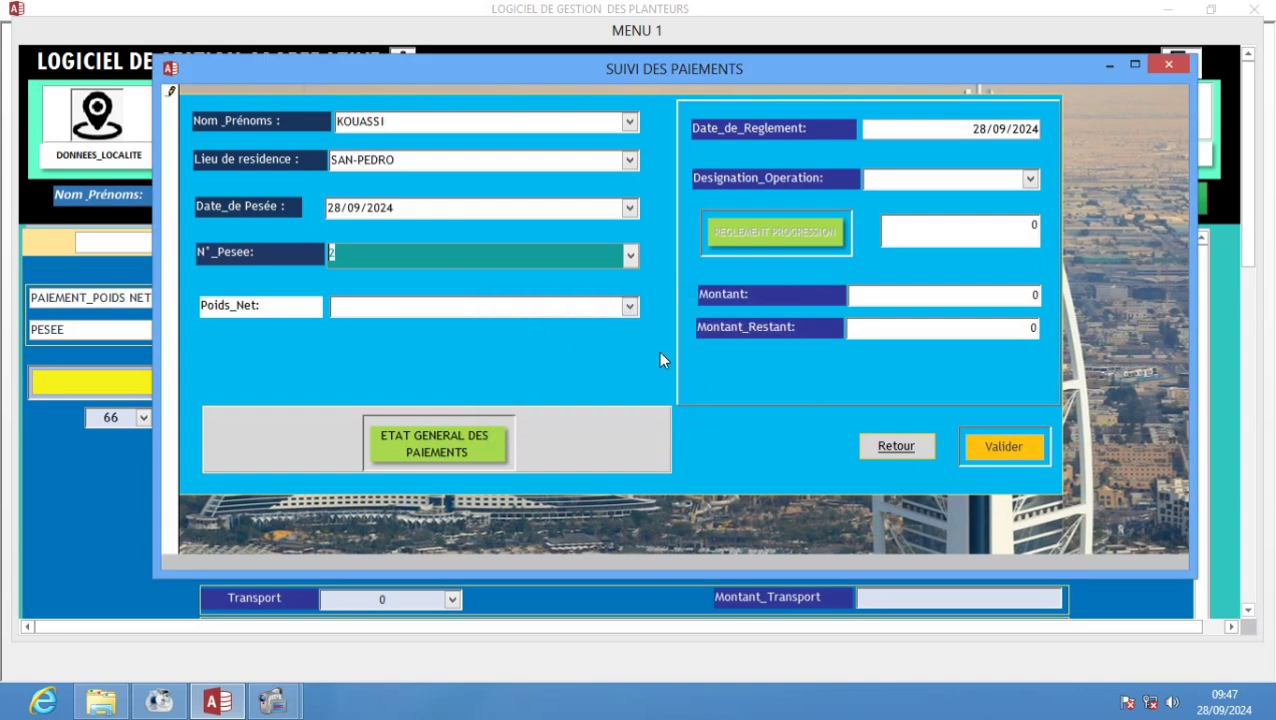
- Pick net weight 1210, review Montant_TTC 272250 and payment progression, then close the form
click(629, 306)
click(608, 327)
double_click(501, 350)
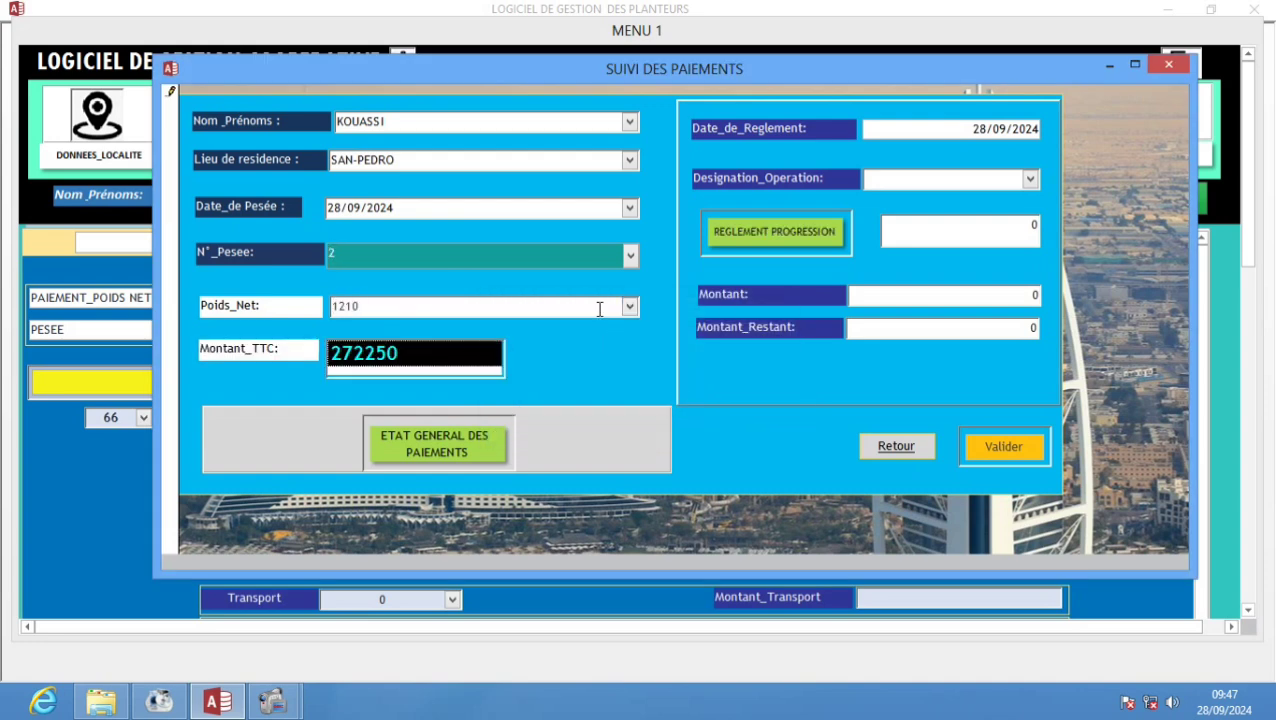
click(806, 228)
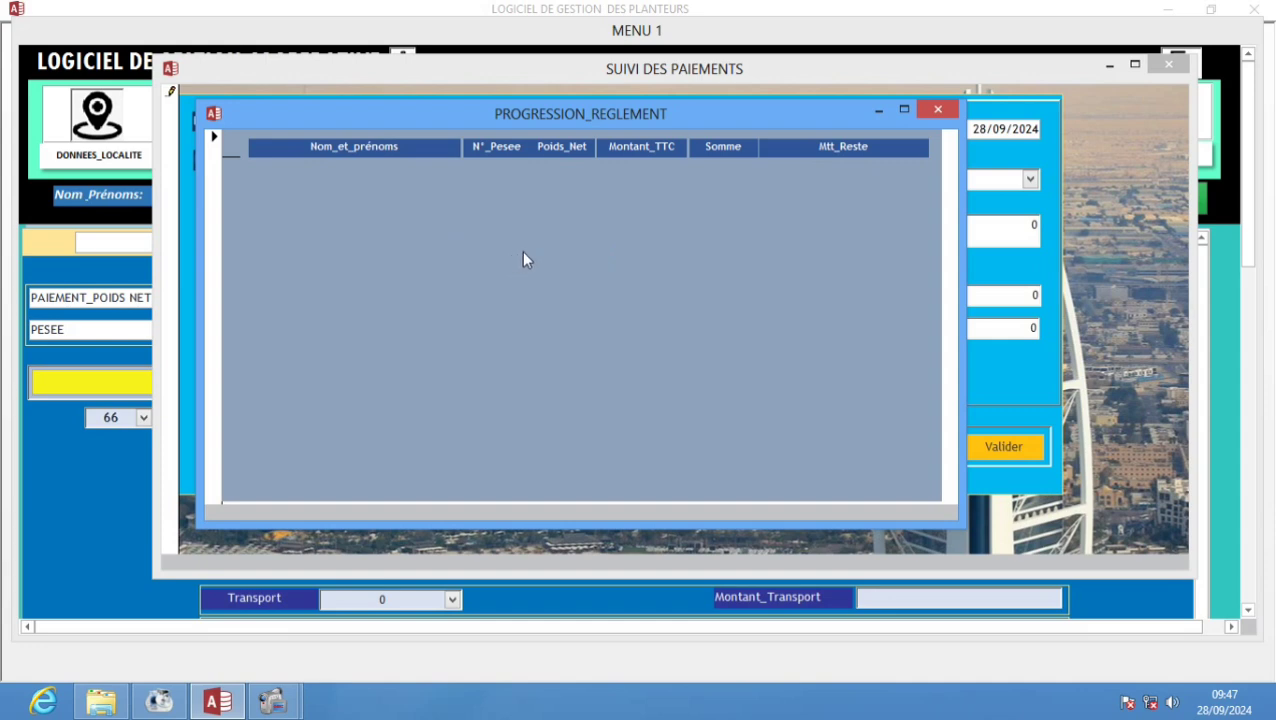
click(936, 109)
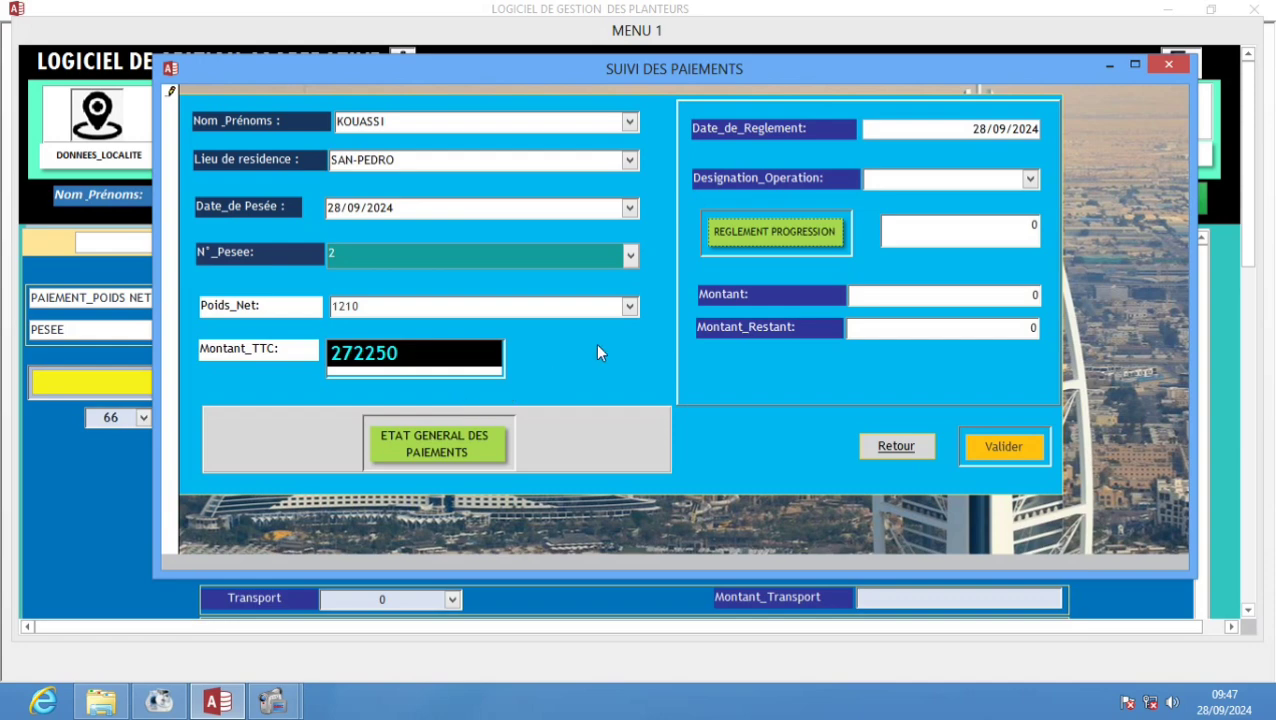
click(896, 446)
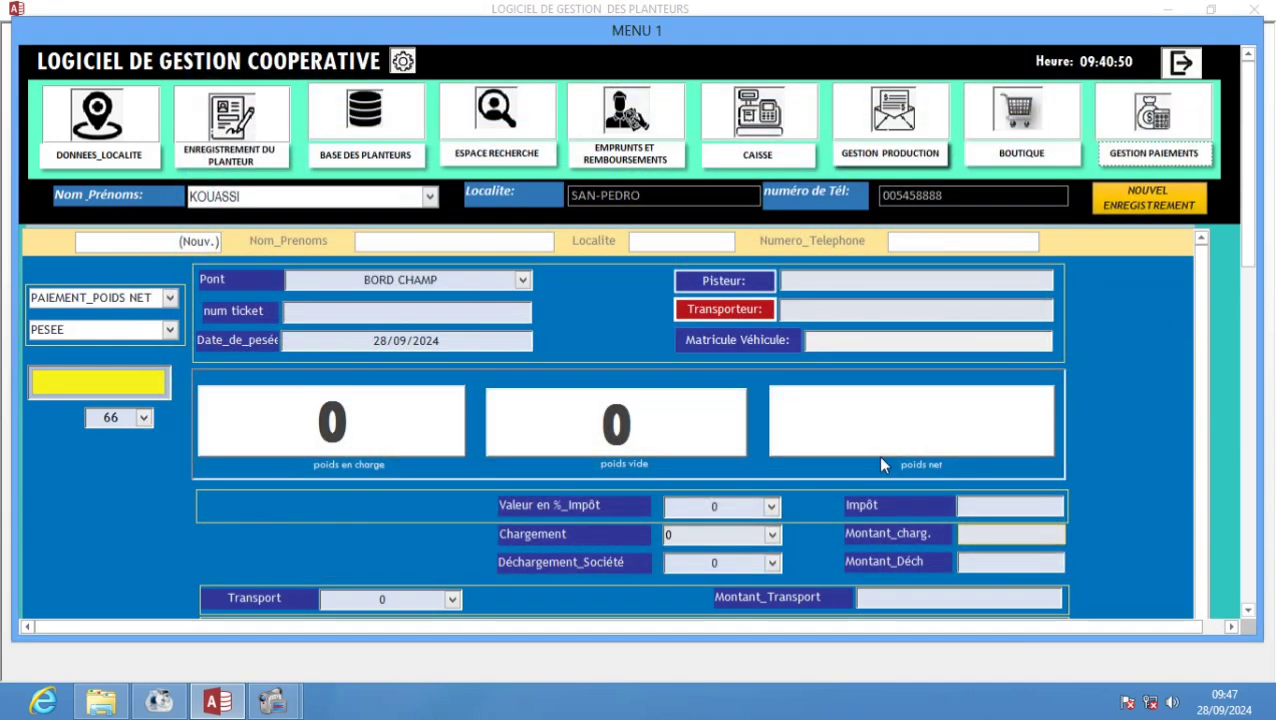
- From GESTION PAIEMENTS, open ETAT GENERAL DES PAIEMENTS showing weighing 2's 200000 and 72250 payments
click(1150, 153)
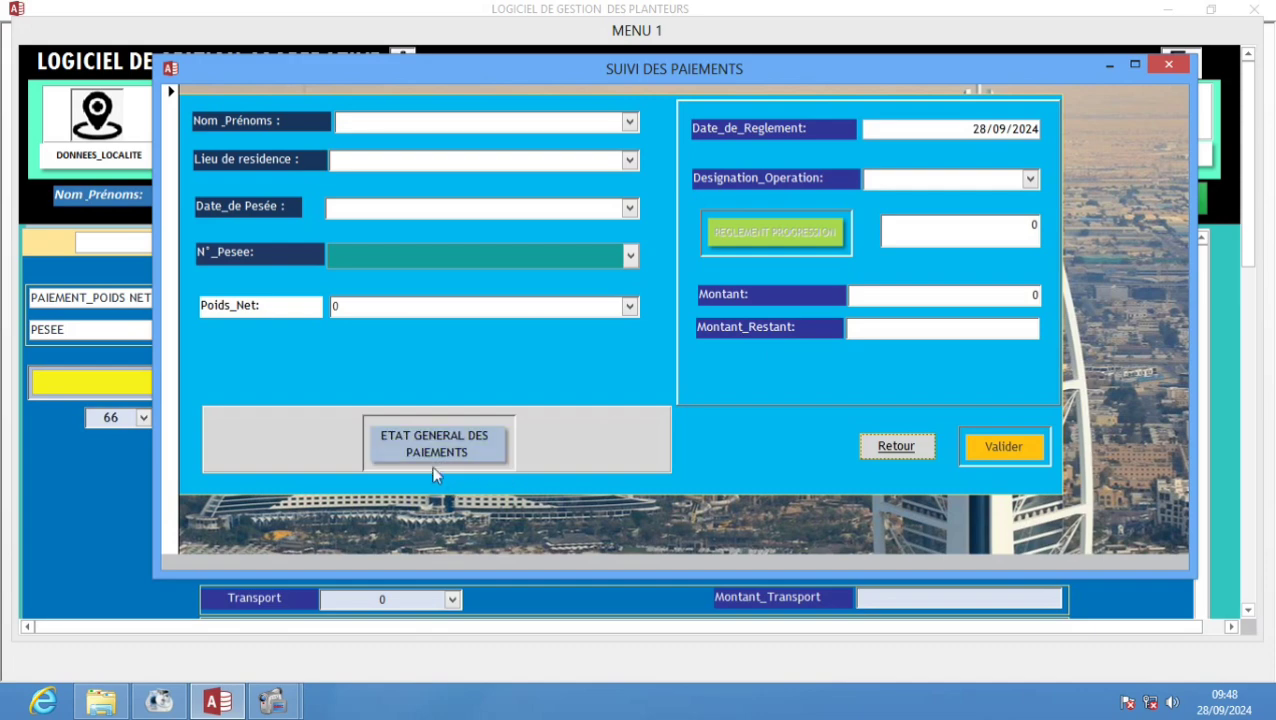
click(431, 464)
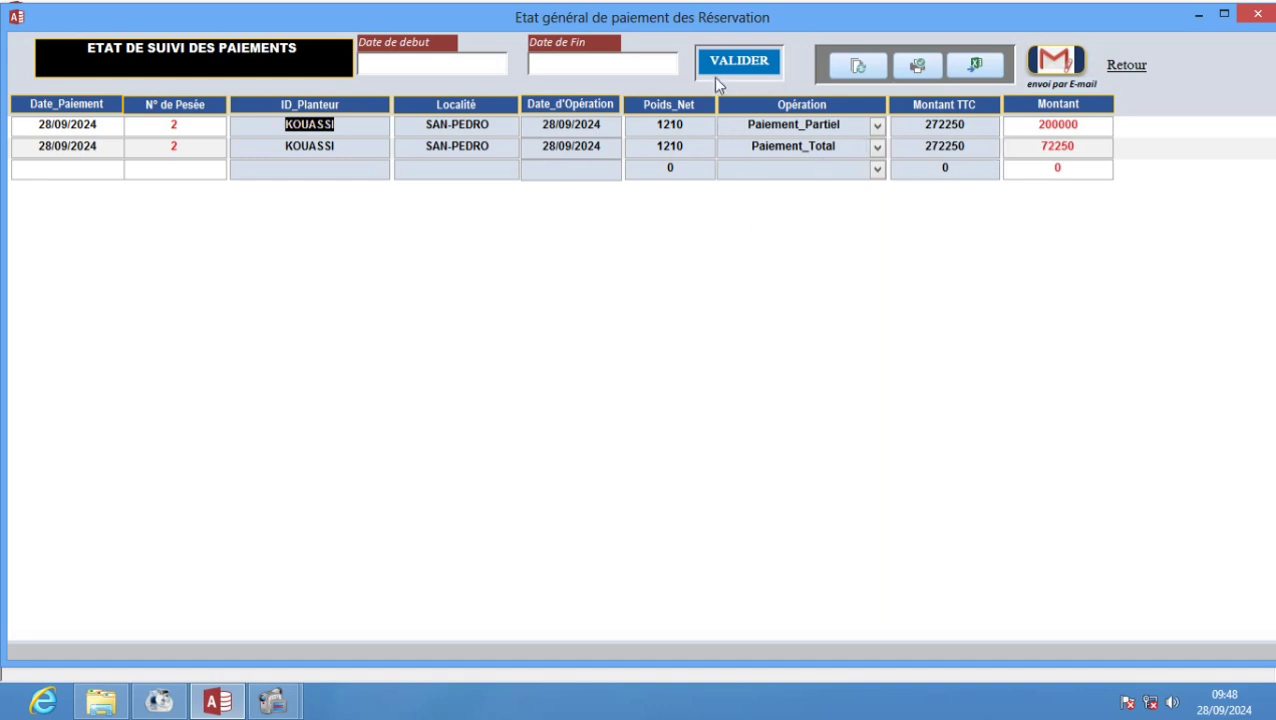
- Set the report period from 27/09/2024 to 28/09/2024 and validate it
click(670, 62)
click(463, 63)
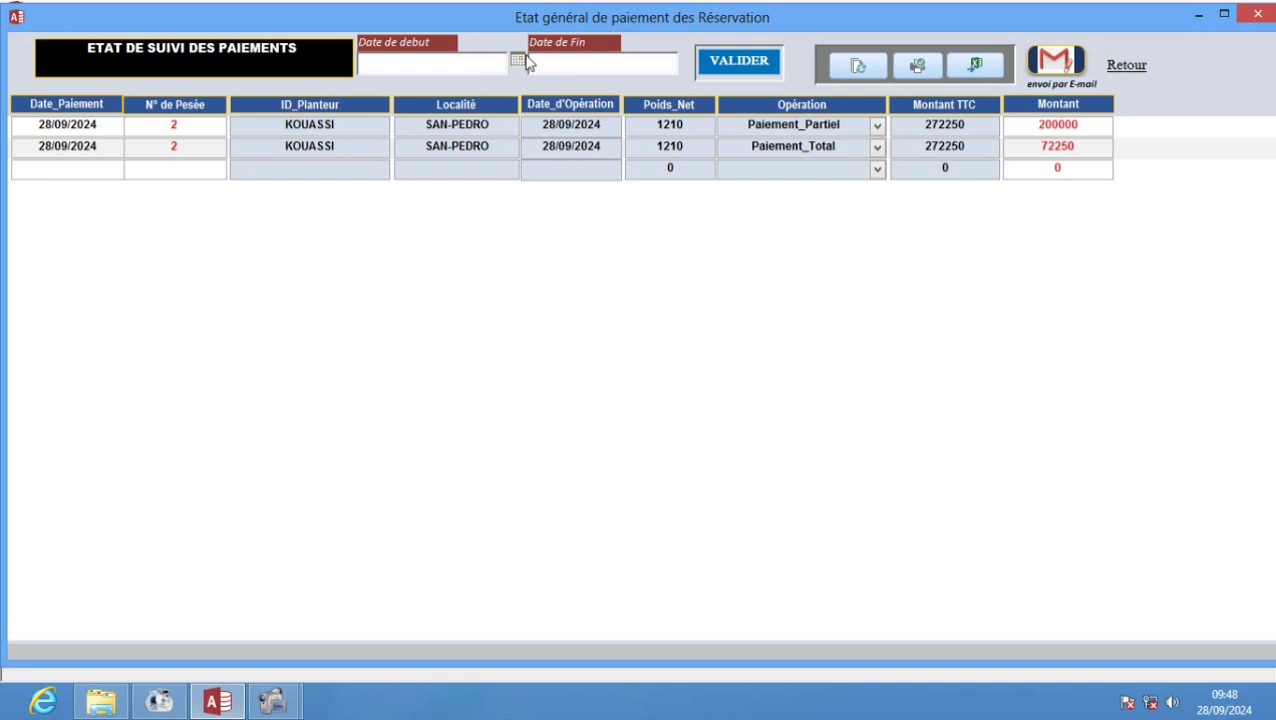
click(516, 60)
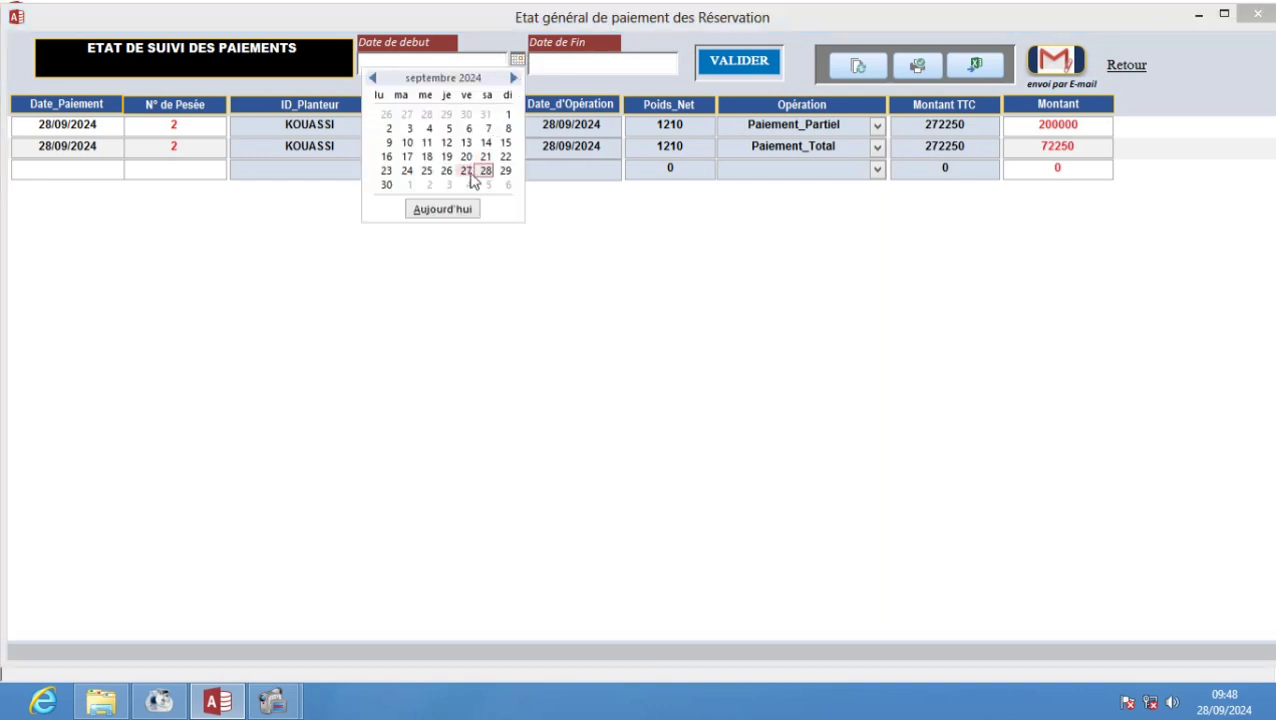
click(466, 171)
click(674, 66)
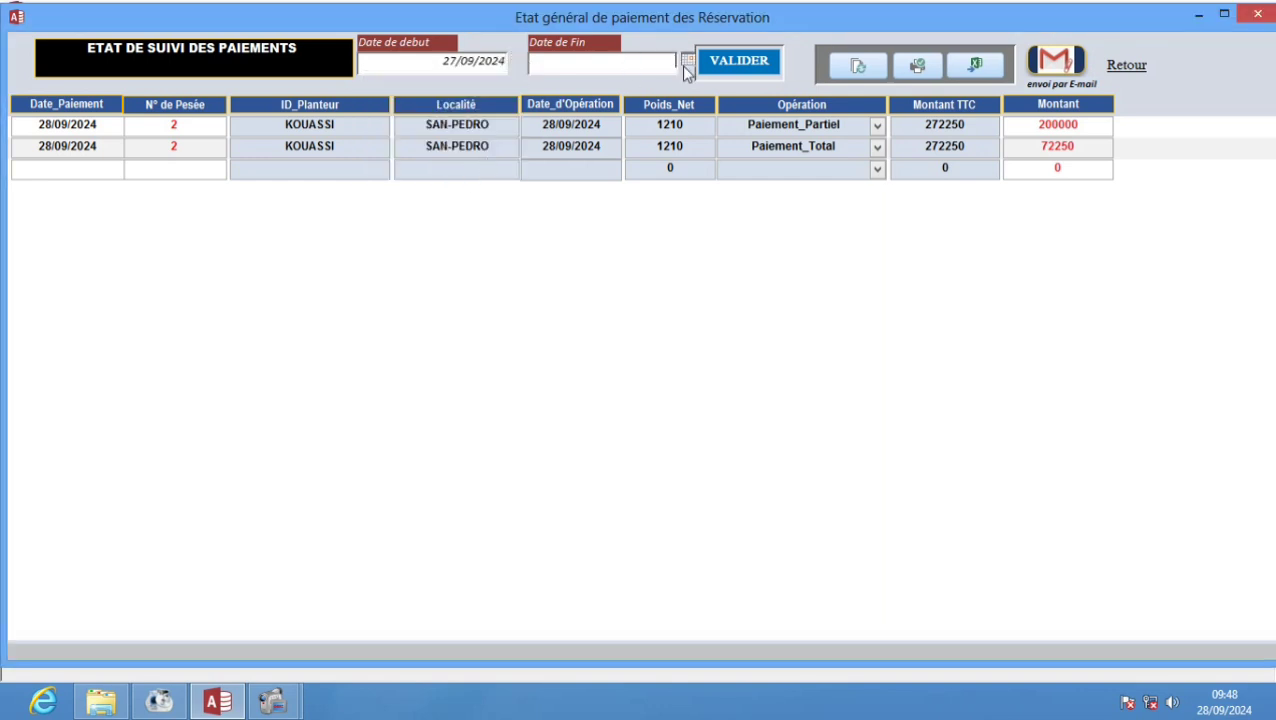
click(687, 62)
click(655, 169)
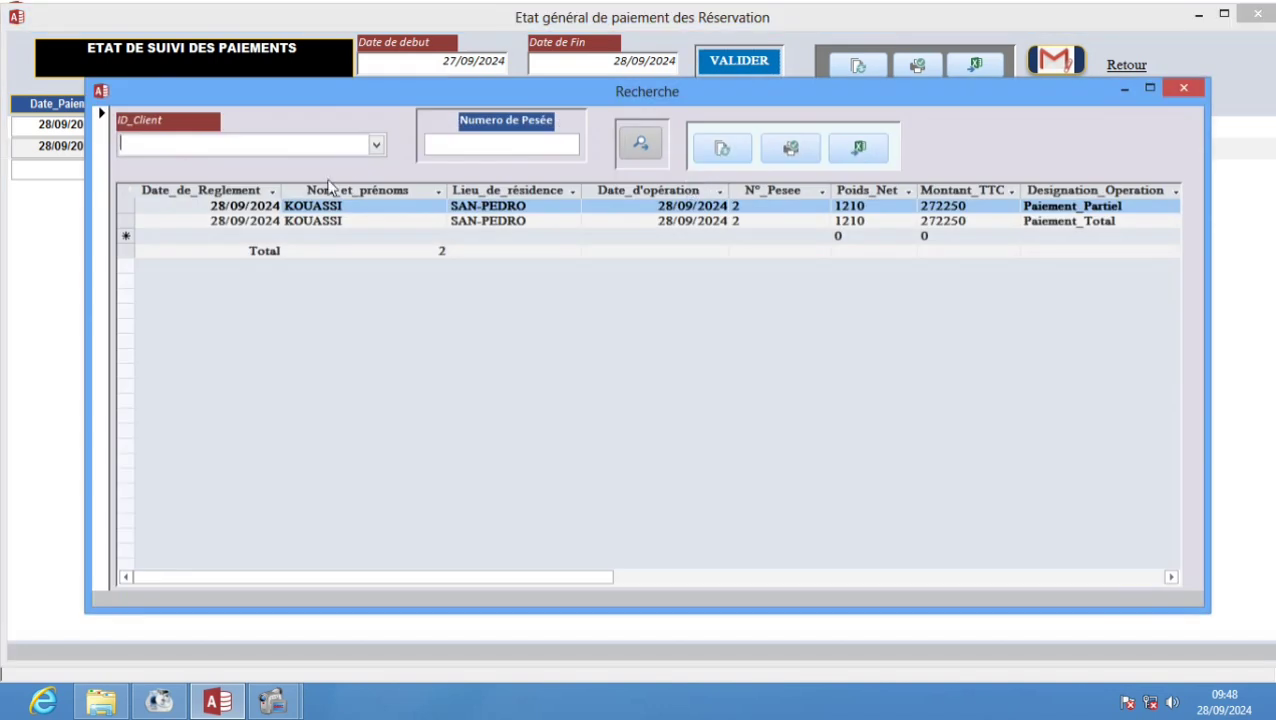
- Filter the Recherche search by the planter's ID_Client, clear the filter, and close the search
click(376, 145)
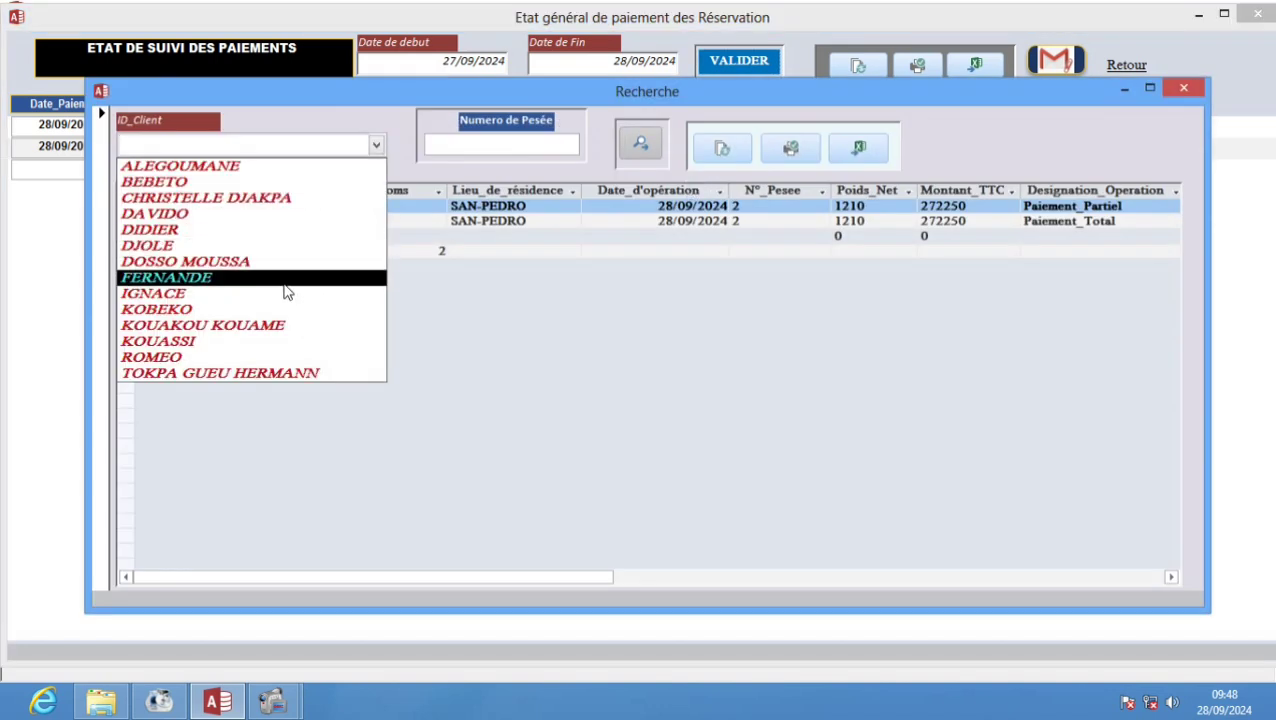
click(270, 343)
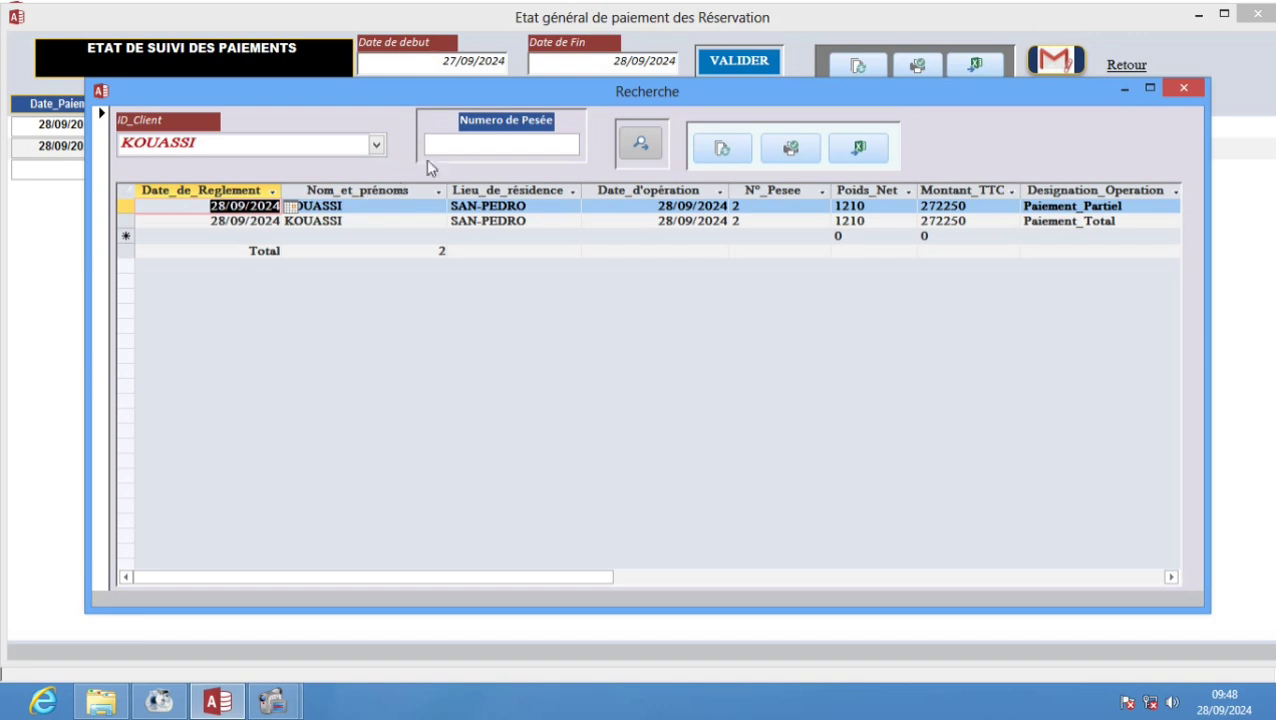
click(469, 146)
click(638, 134)
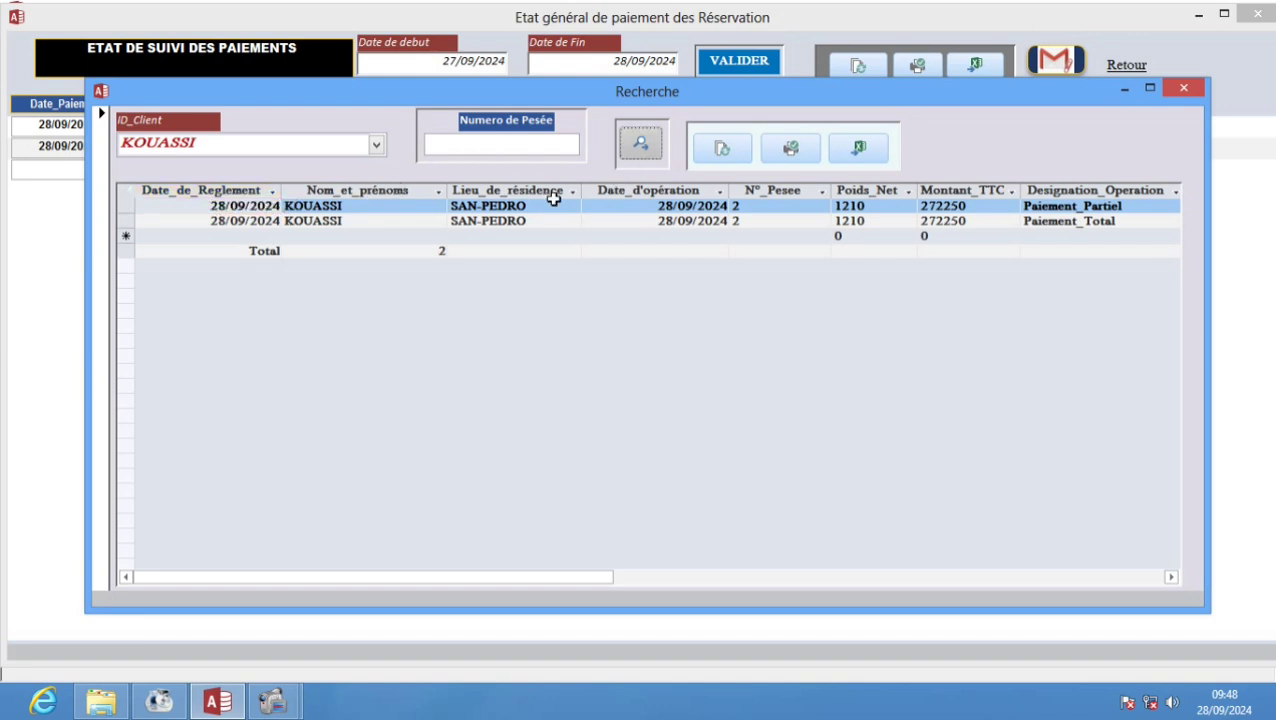
click(490, 148)
click(731, 149)
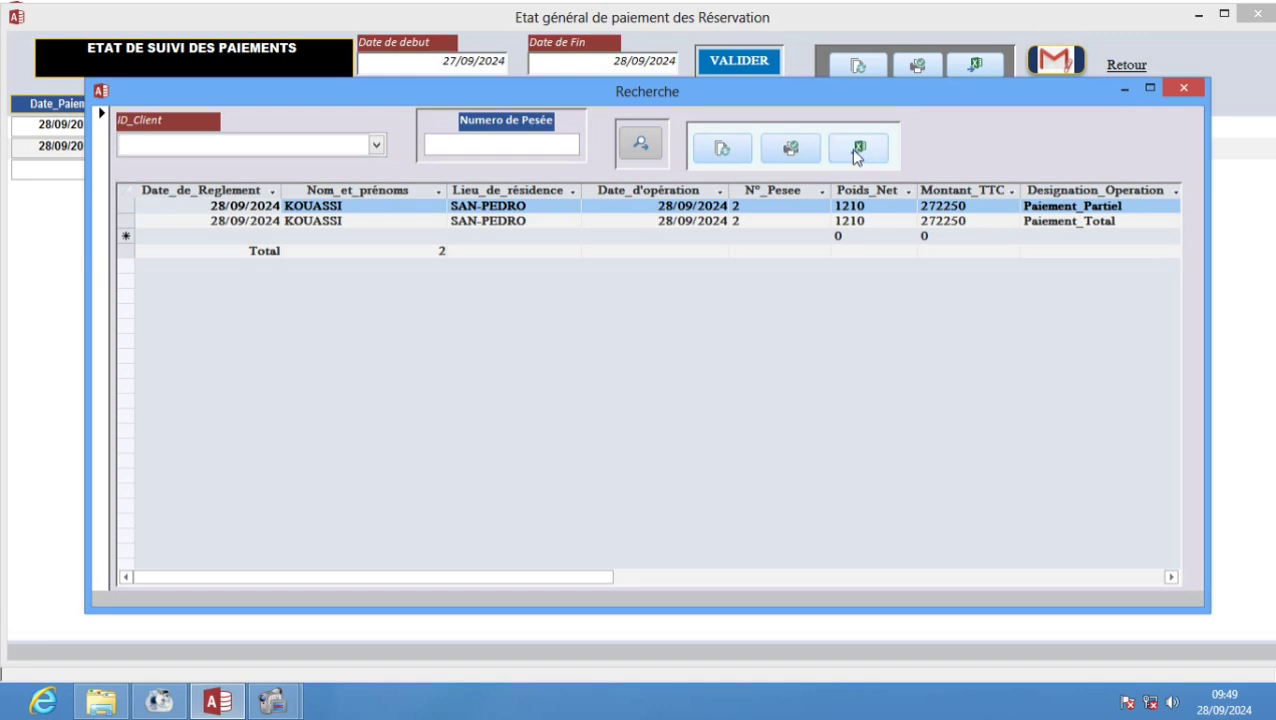
click(1165, 95)
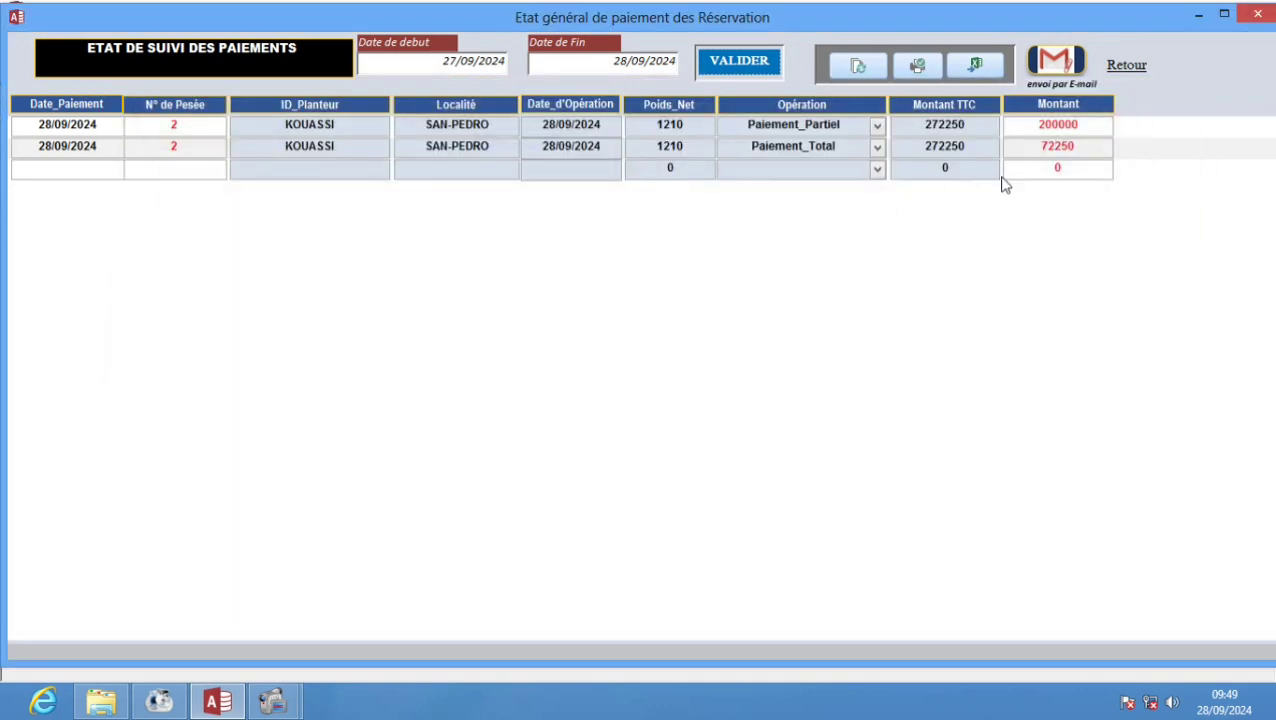
- Close the general payment report and then the SUIVI DES PAIEMENTS form with Retour
click(1125, 66)
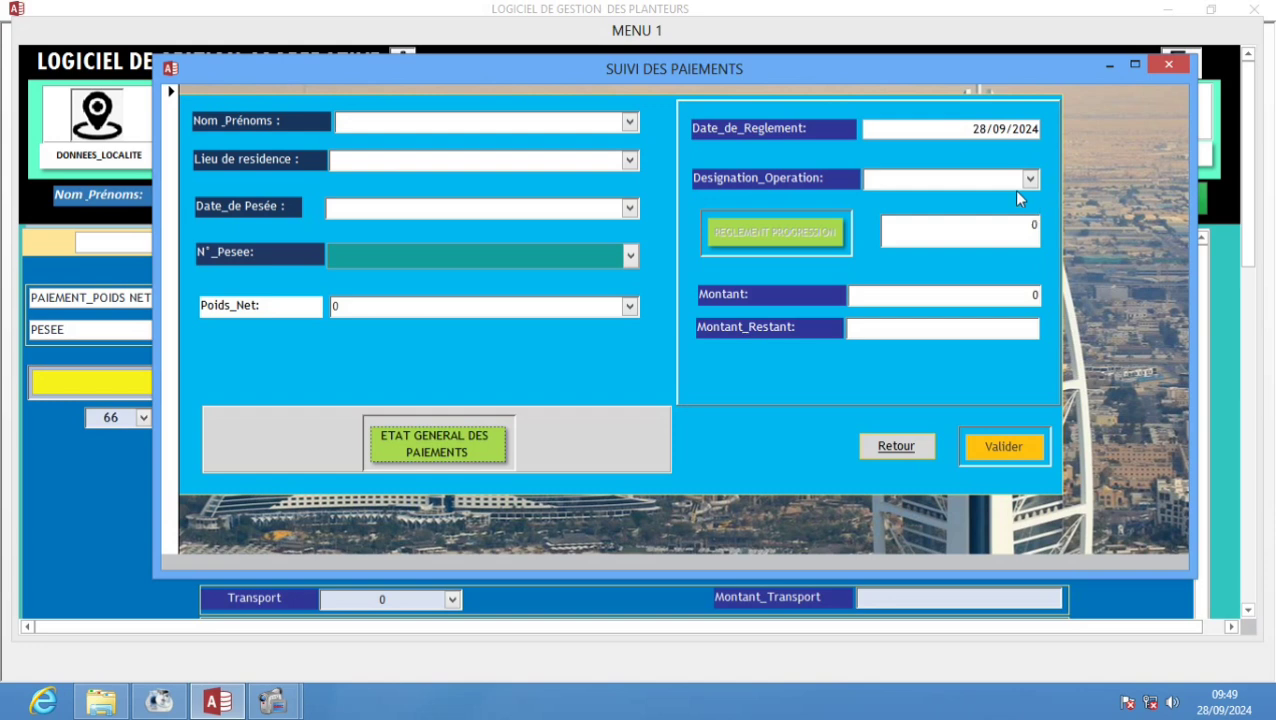
click(906, 450)
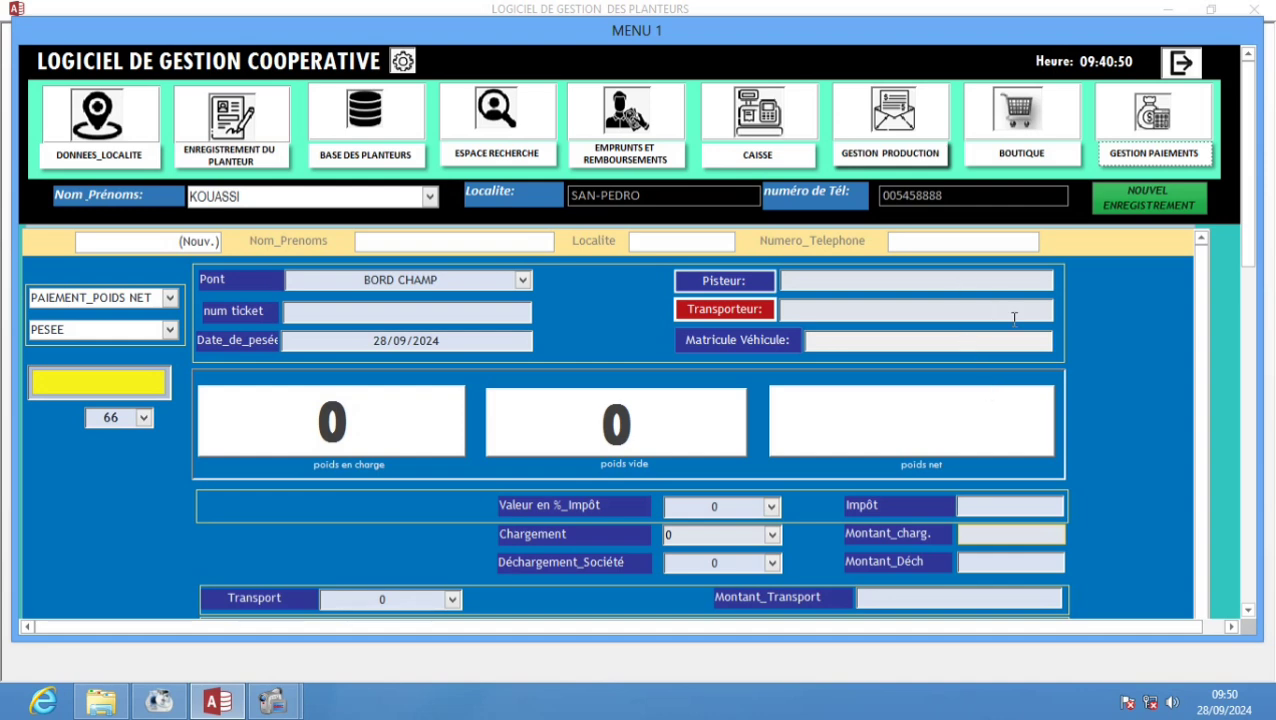
scroll(1011, 313, down, 3)
scroll(1127, 323, down, 5)
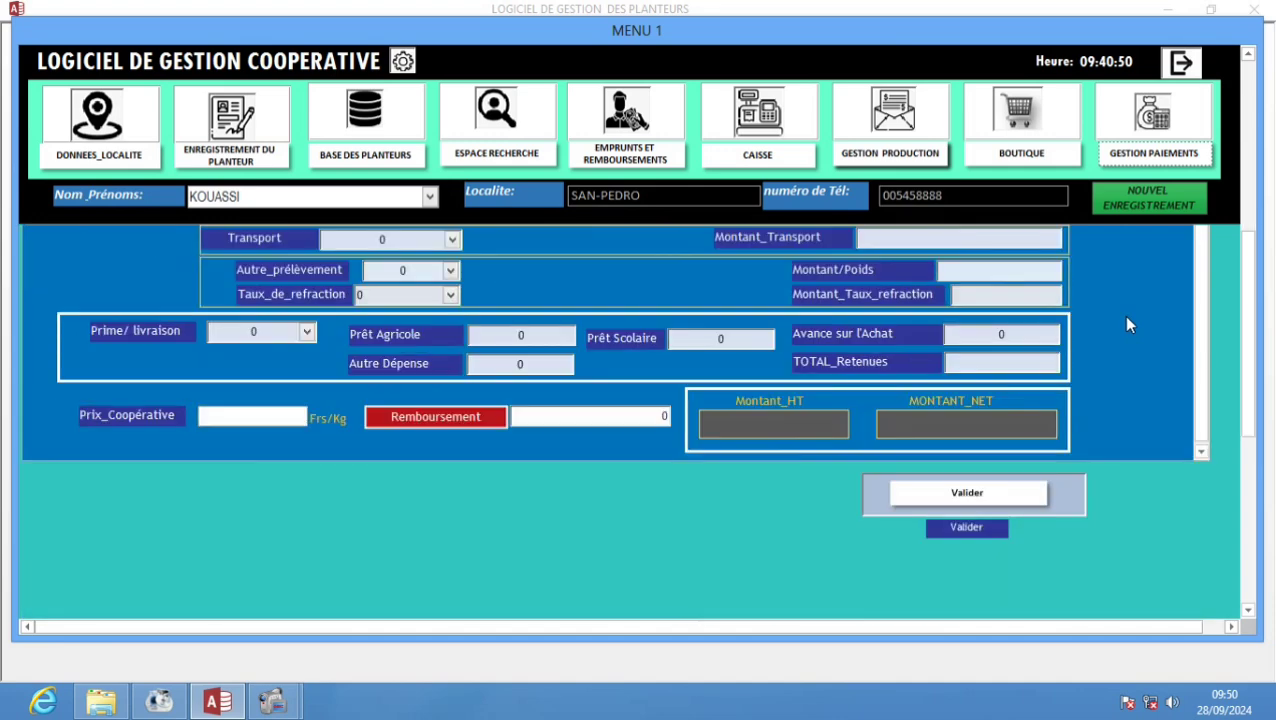
scroll(1127, 330, up, 8)
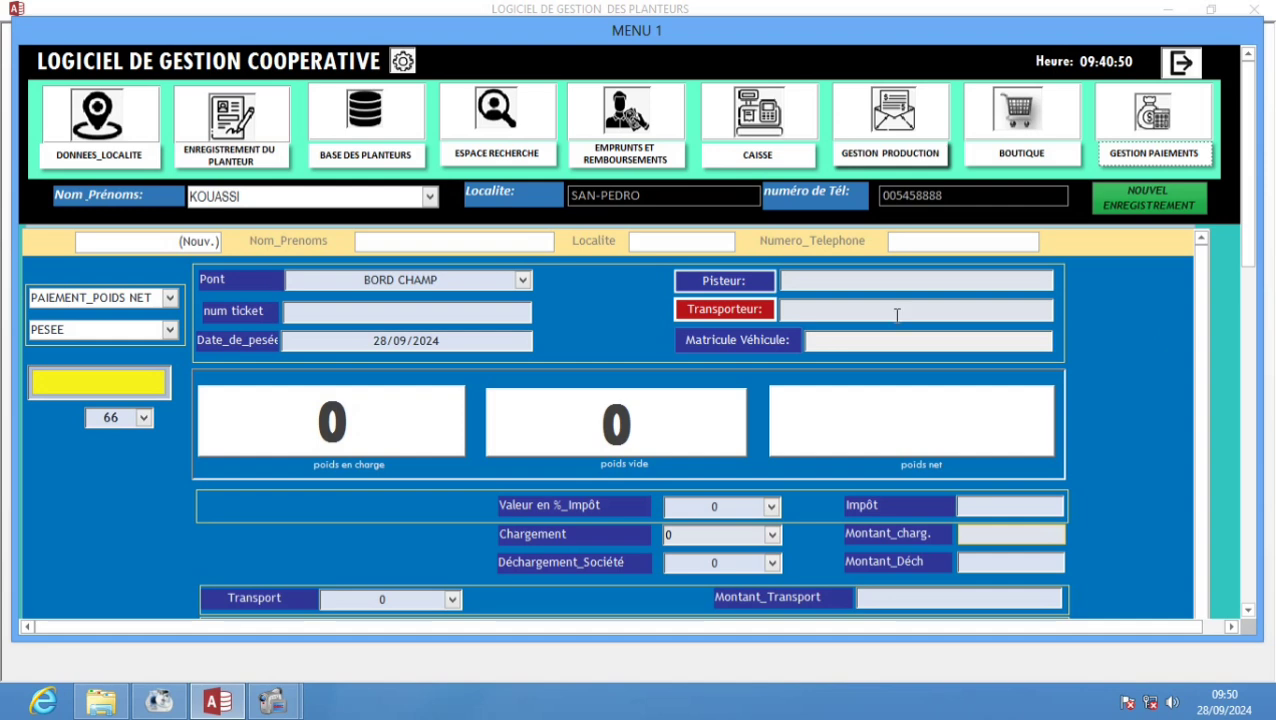
- Close MENU 1 and the Etat_Caisse form, returning to the LOGICIEL DE GESTION COOPERATIVE welcome screen
click(1181, 63)
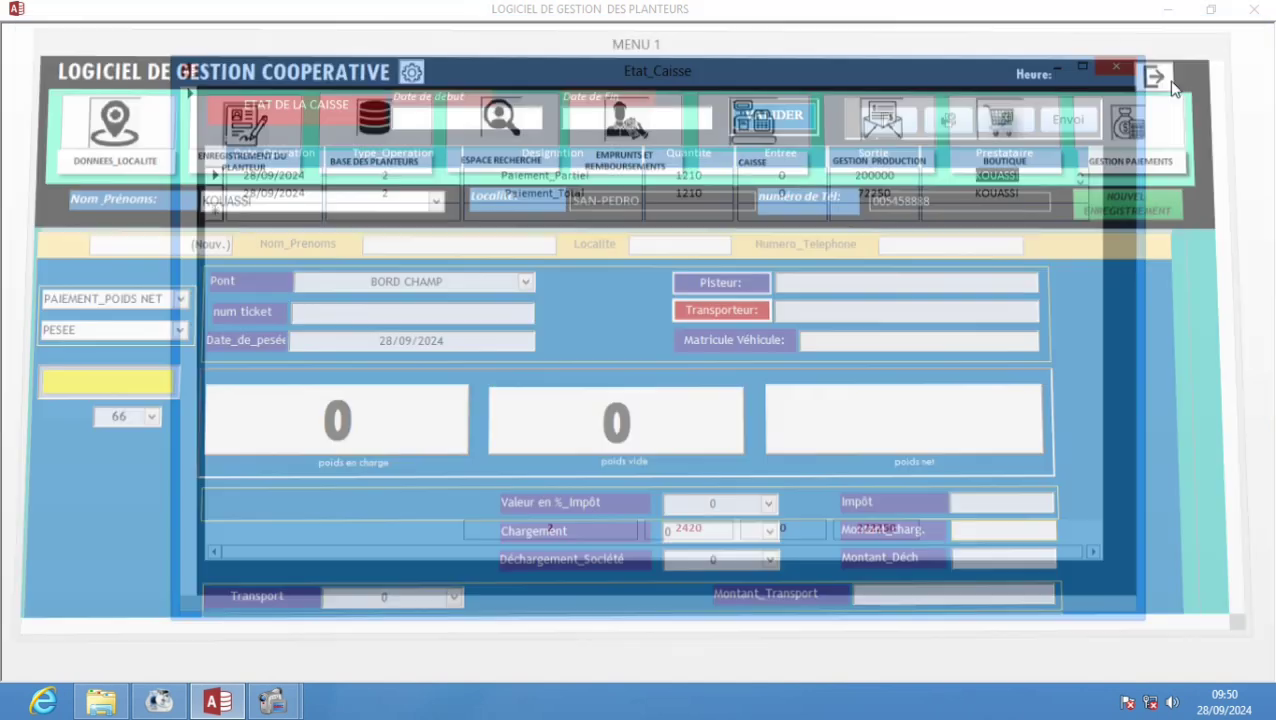
click(1116, 66)
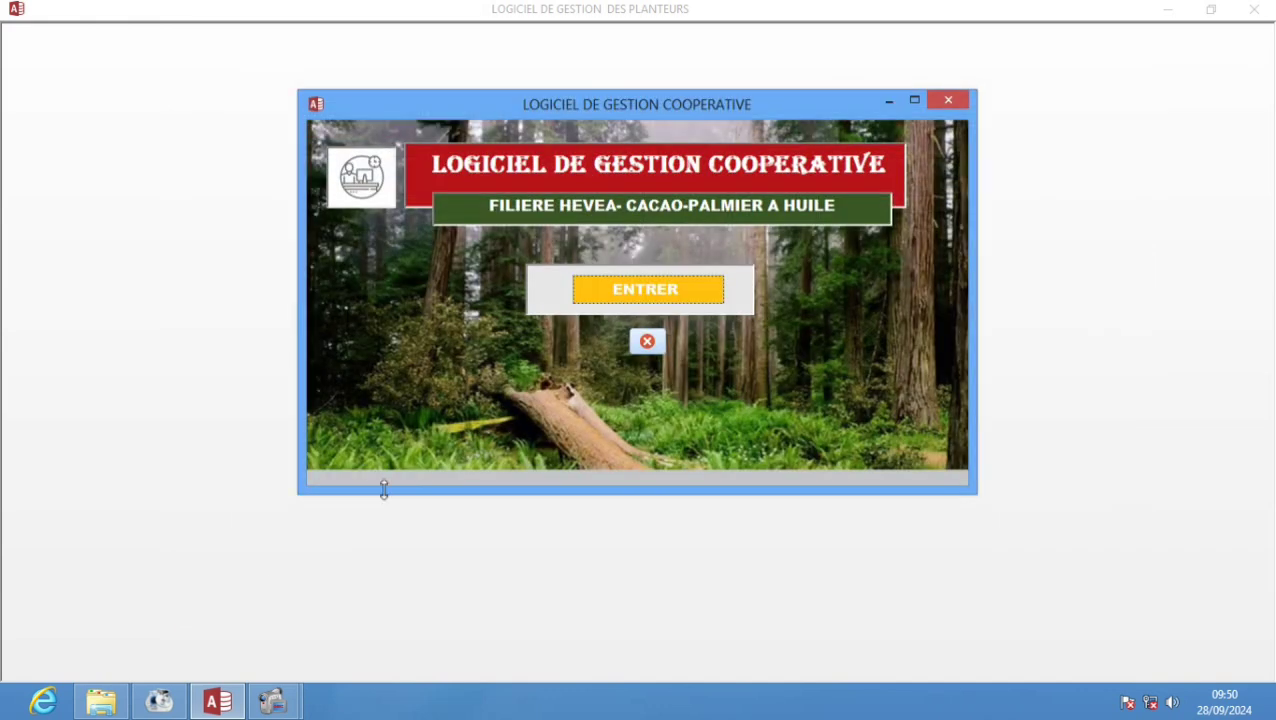
mouse_move(272, 700)
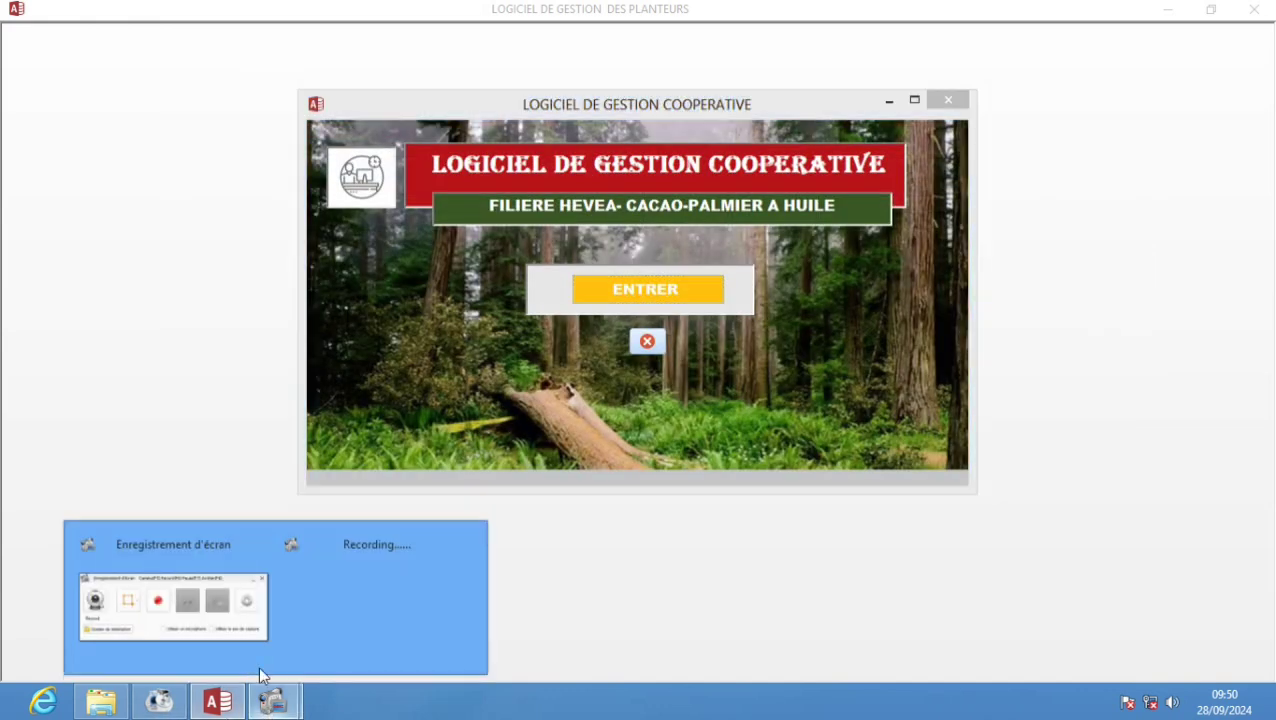
click(228, 630)
click(700, 333)
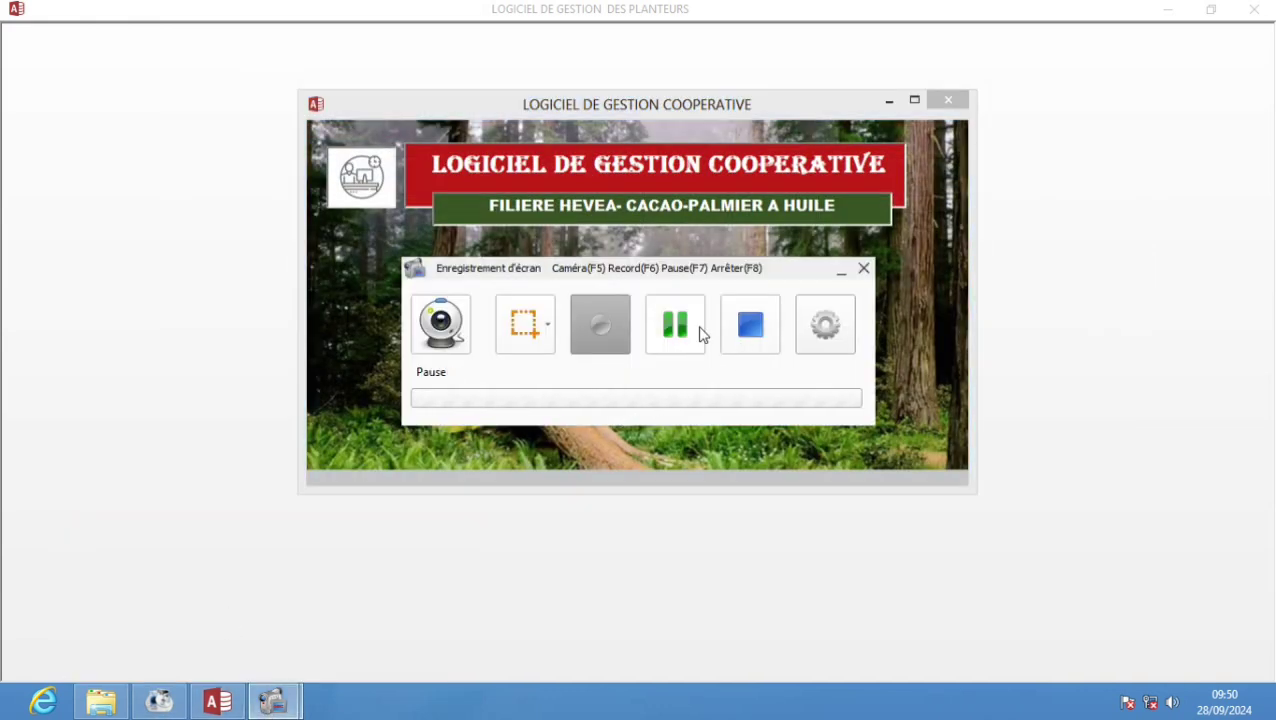